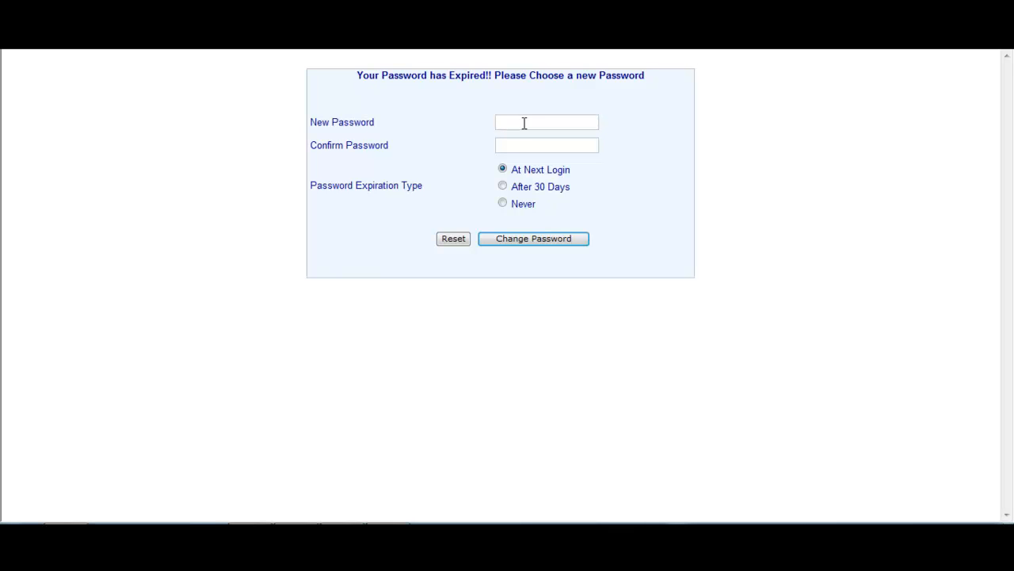
- Replace the expired admin password with a confirmed new one set to never expire
type("•••••")
left_click(526, 145)
type("•••••")
left_click(504, 204)
left_click(509, 239)
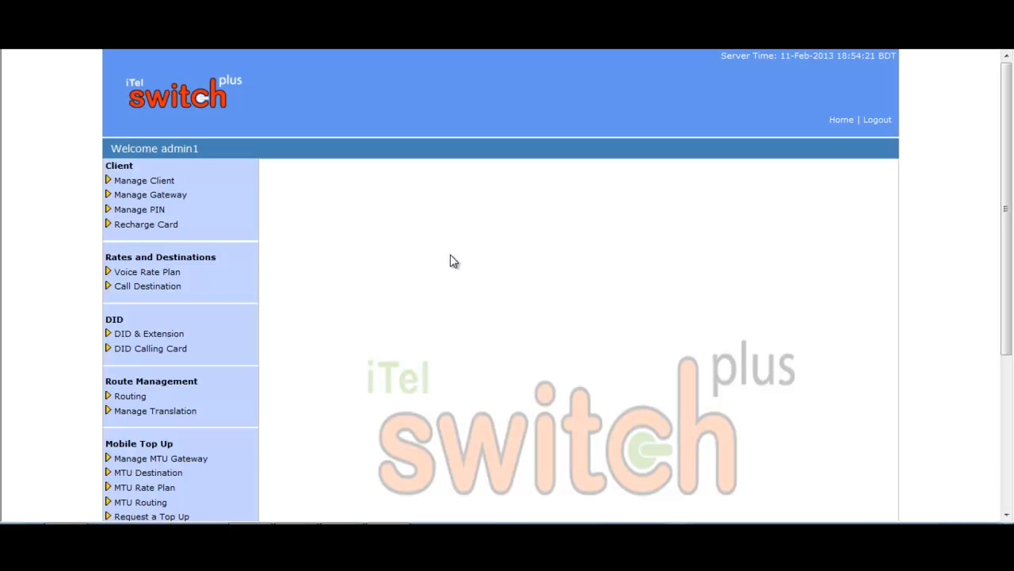
- Save Test rate Plan's rates to the Desktop as RatePlan_Destination_Rate_1360587295120.csv
left_click(179, 271)
left_click(133, 302)
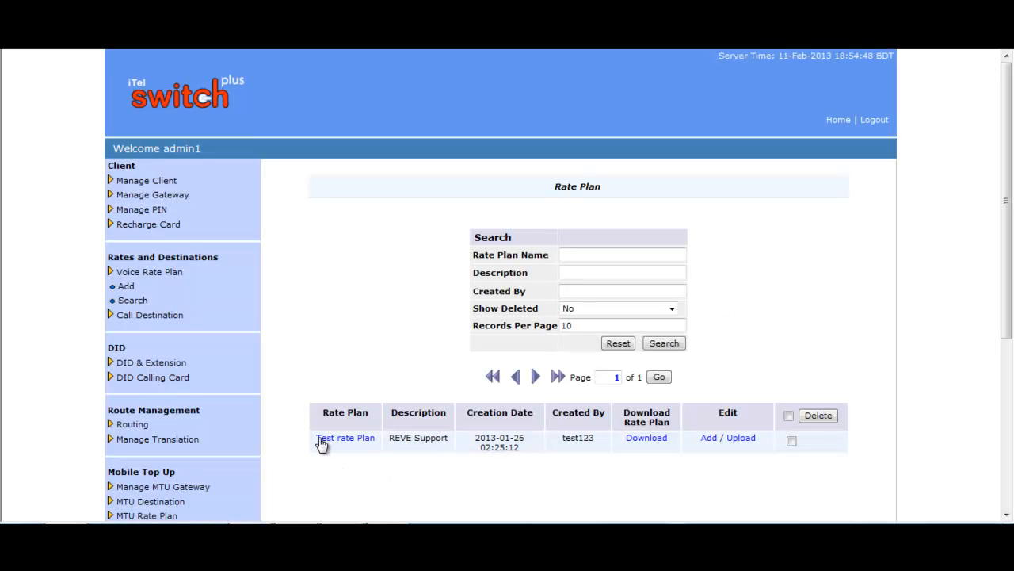
left_click(366, 438)
left_click(652, 441)
left_click(555, 268)
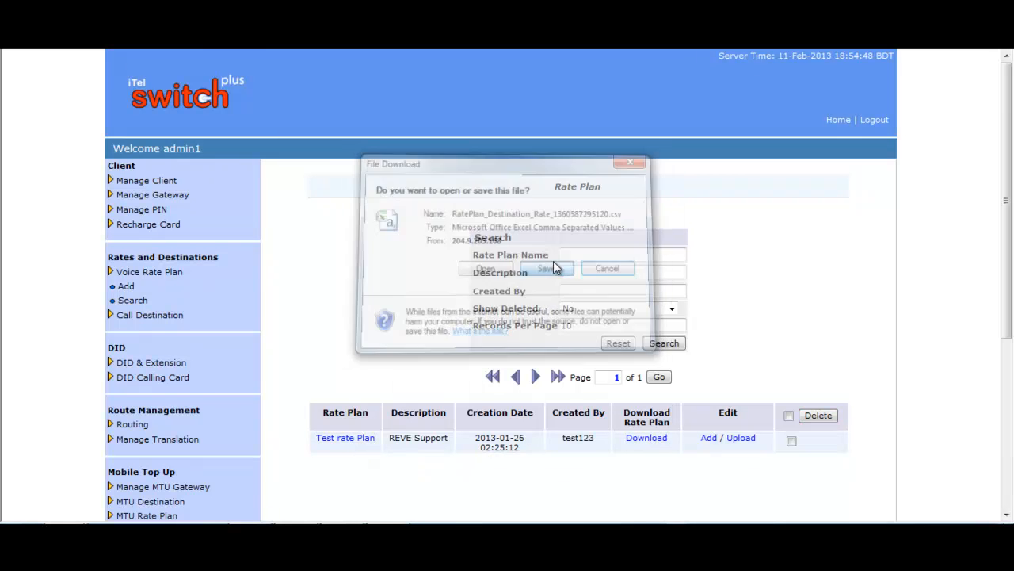
left_click(408, 243)
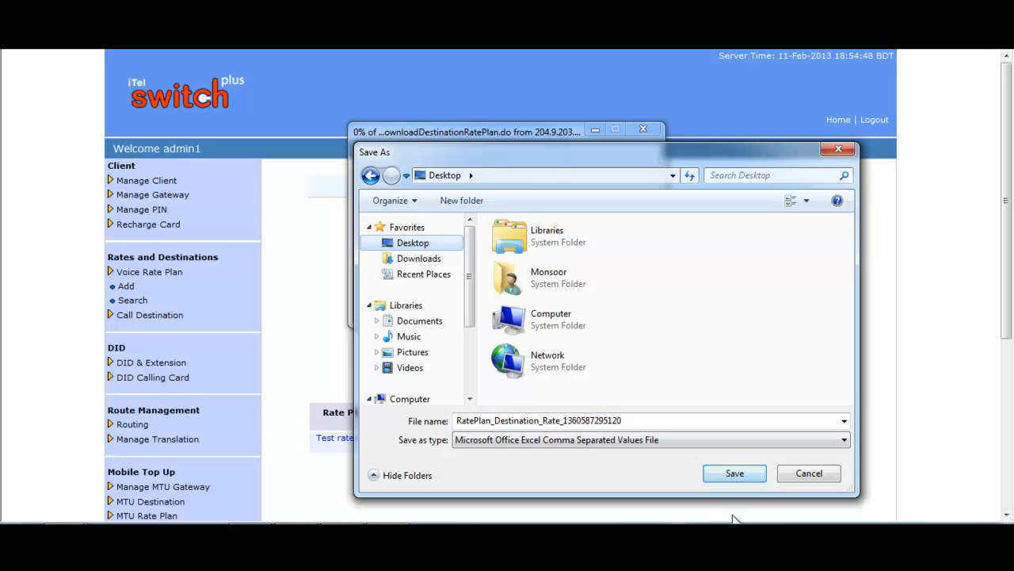
left_click(732, 476)
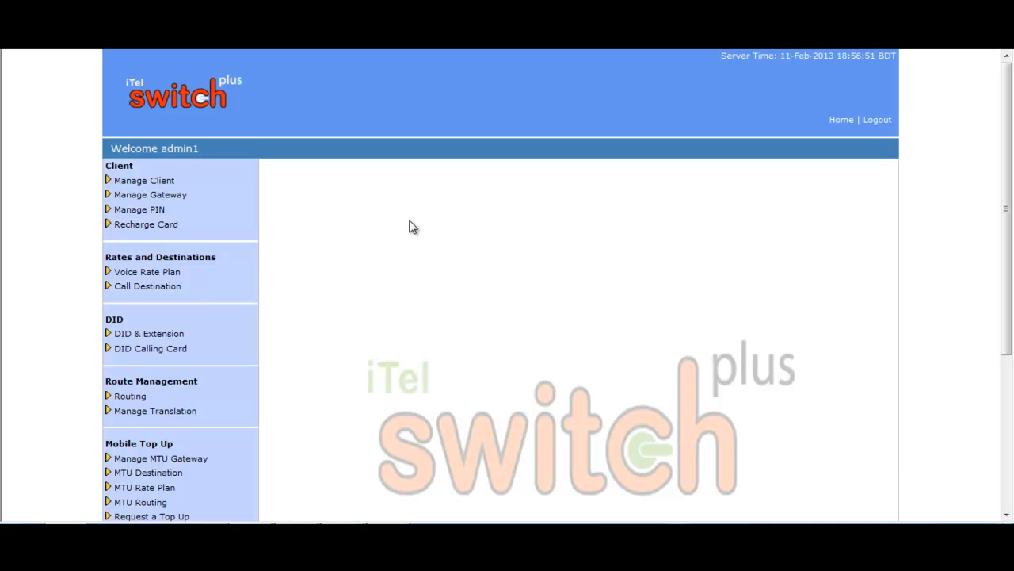
- Start a new rate plan with name BD rate and description test rate
left_click(161, 276)
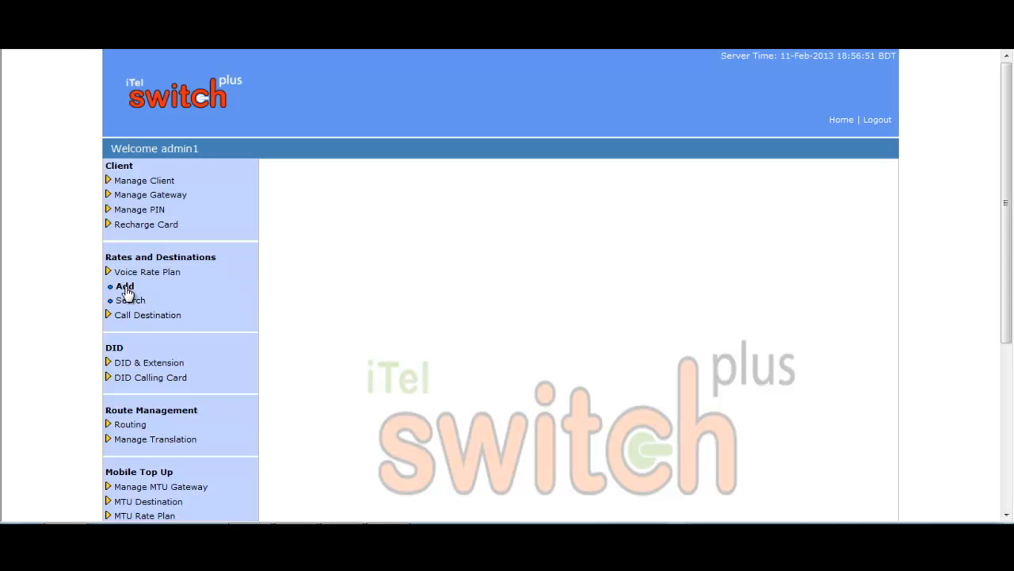
left_click(125, 288)
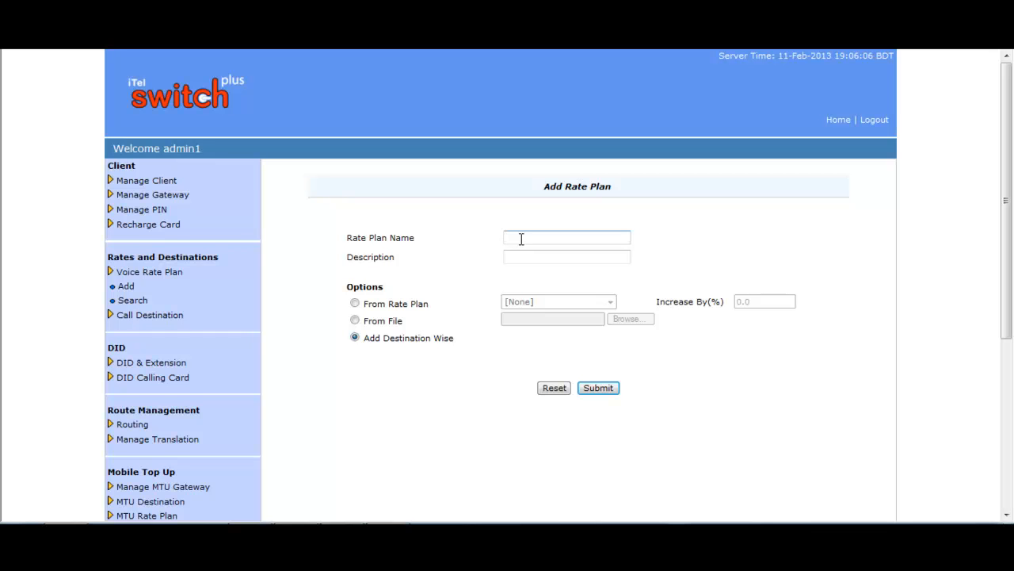
type("BD rate")
left_click(598, 256)
left_click(587, 257)
type("test rate")
- Copy BD rate from Test rate Plan with Increase By(%) set to 1
left_click(355, 304)
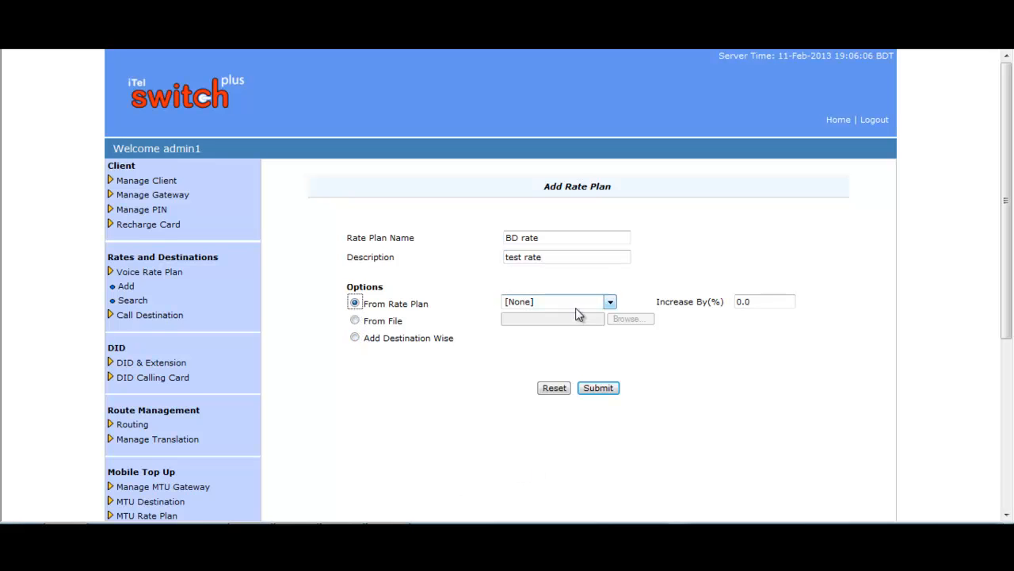
left_click(610, 303)
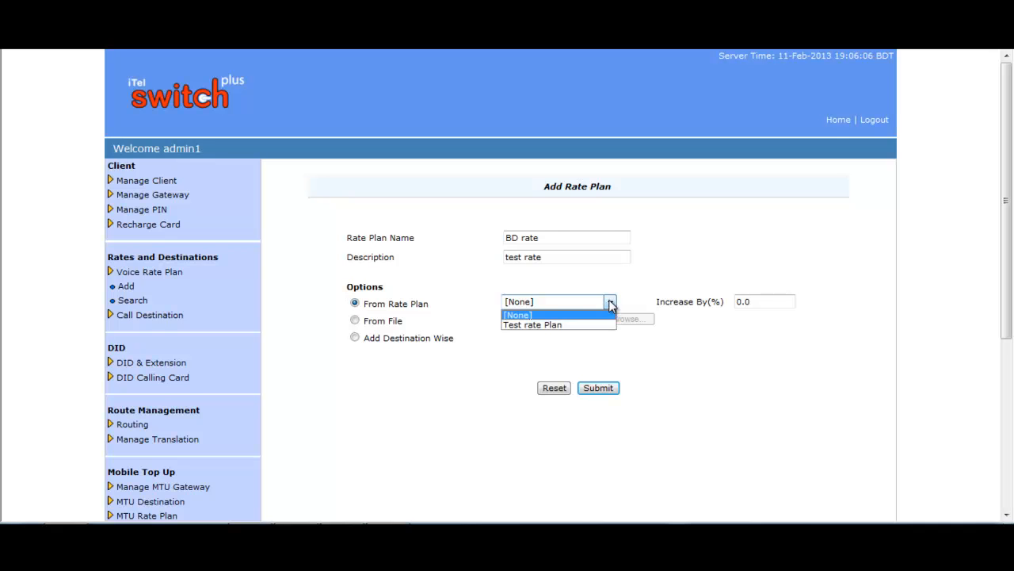
left_click(552, 324)
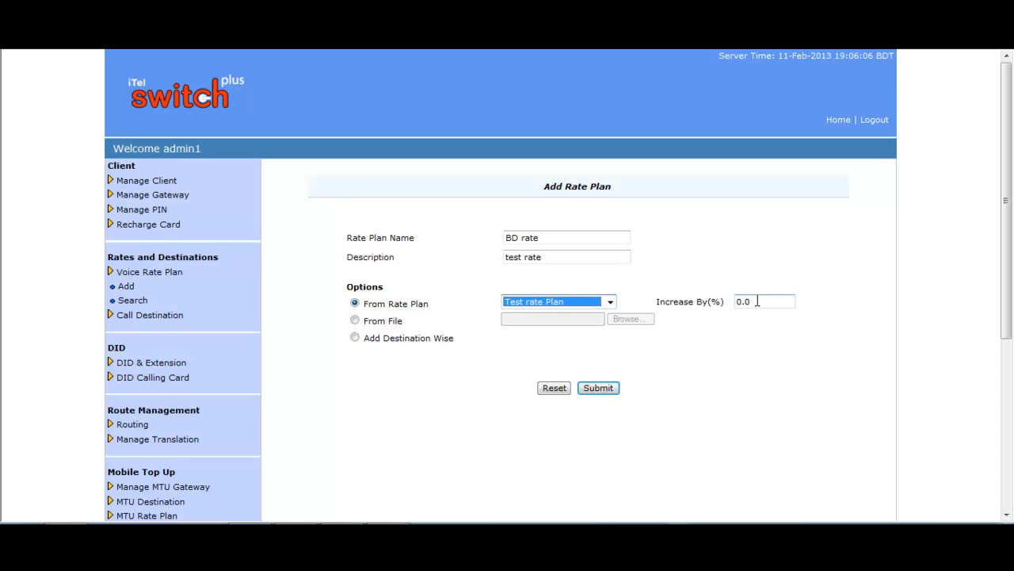
left_click_drag(757, 302, 732, 302)
type("1")
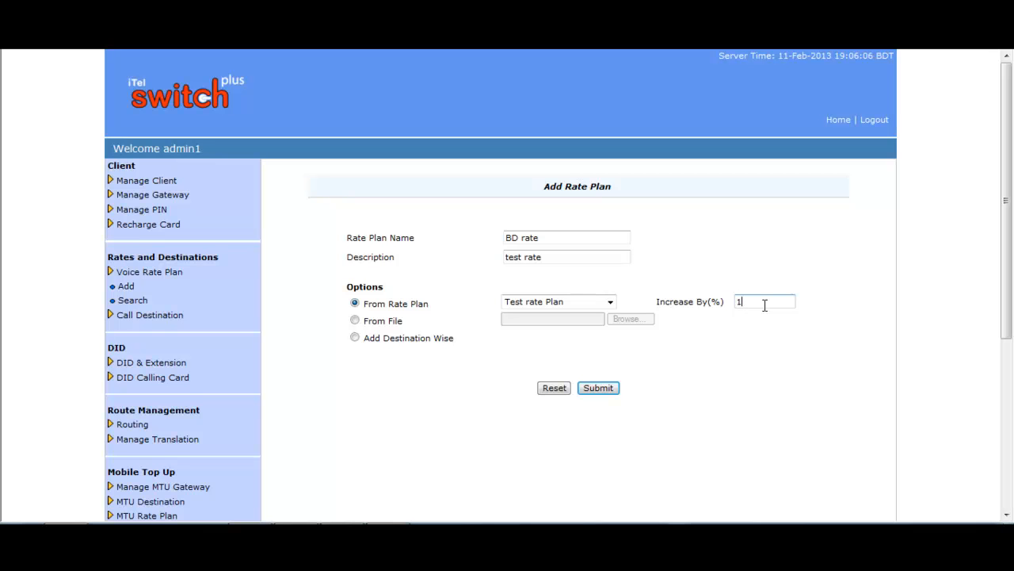
- Submit the BD rate plan, review its destination rates, and open a blank Add Rate Plan form
left_click(597, 388)
scroll(790, 294, "down", 1)
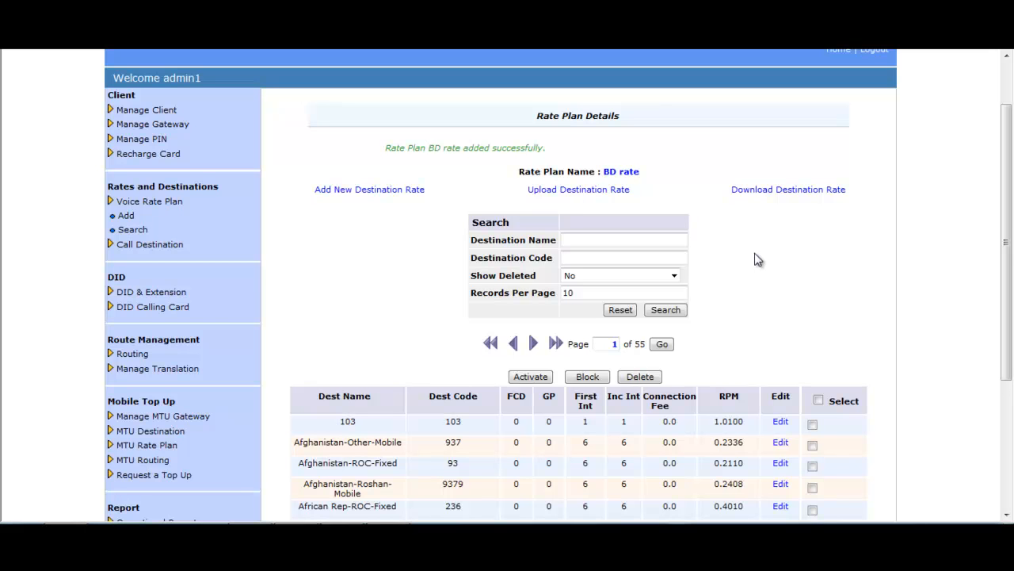
scroll(758, 260, "down", 1)
scroll(729, 337, "down", 2)
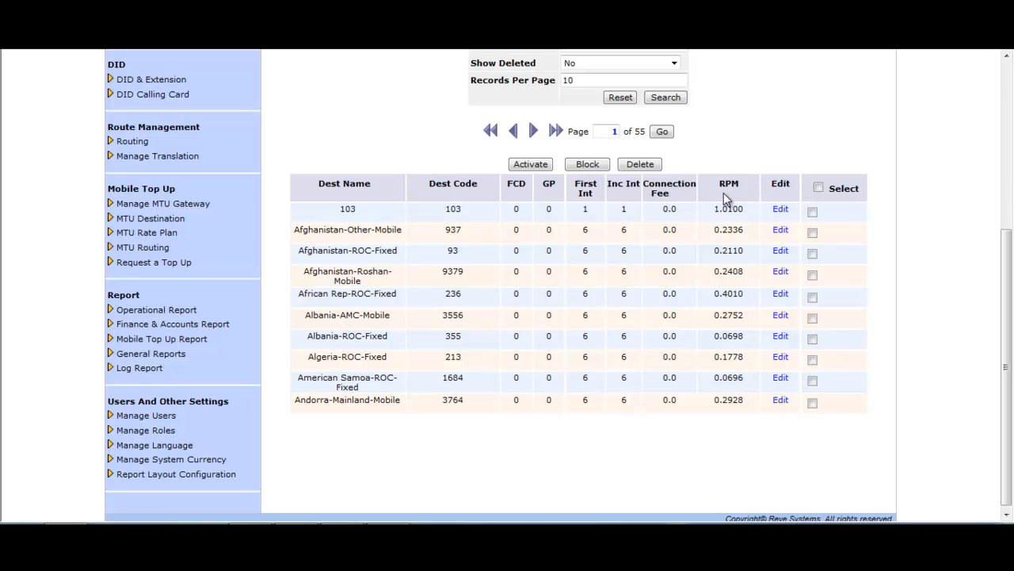
scroll(729, 281, "up", 2)
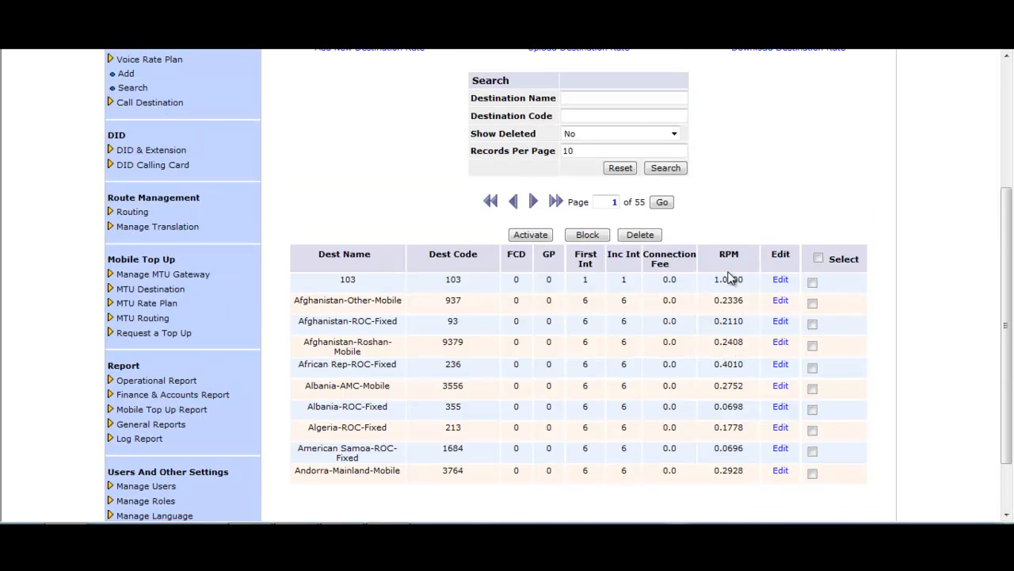
scroll(336, 193, "up", 1)
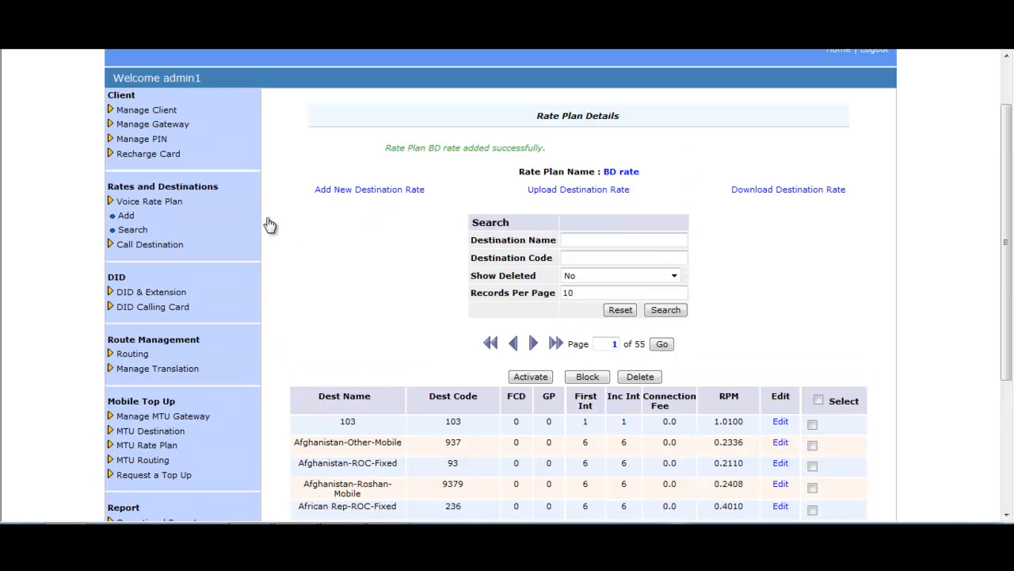
left_click(133, 220)
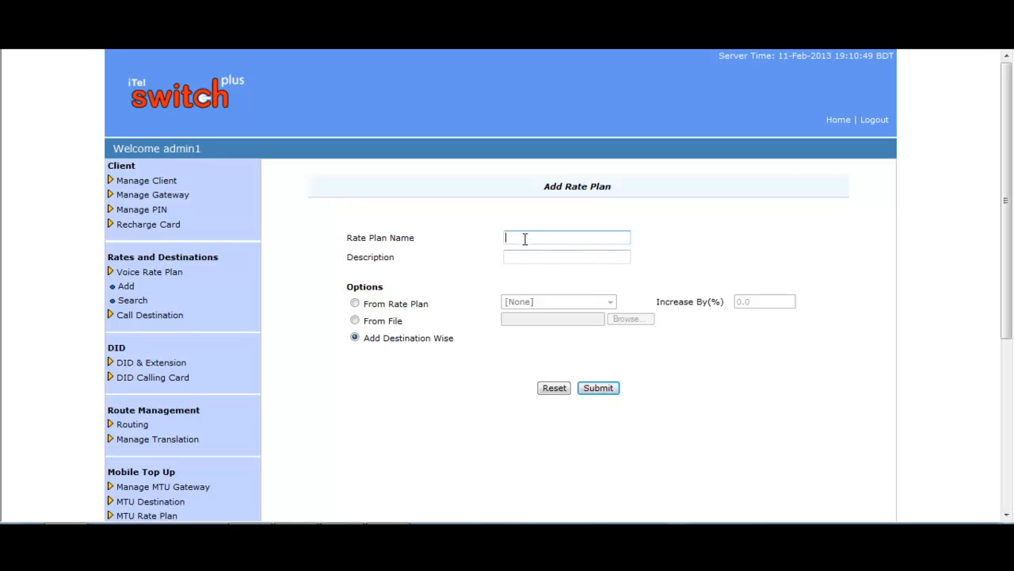
- Name the plan Dubai Rate, upload the downloaded RatePlan CSV as its rates, and submit
type("Dubai Rate")
left_click(534, 254)
left_click(356, 322)
left_click(626, 319)
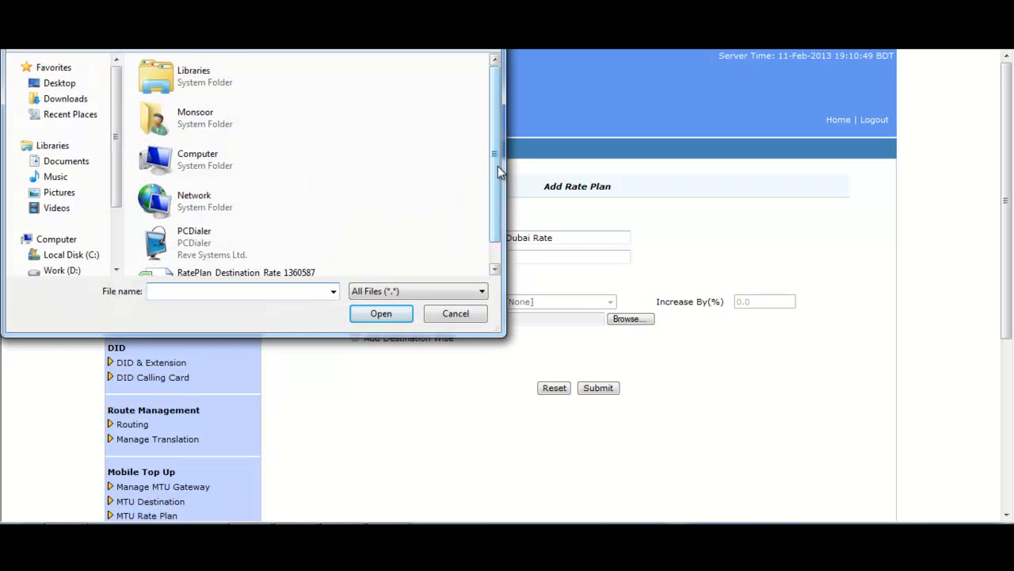
scroll(500, 170, "down", 1)
double_click(245, 247)
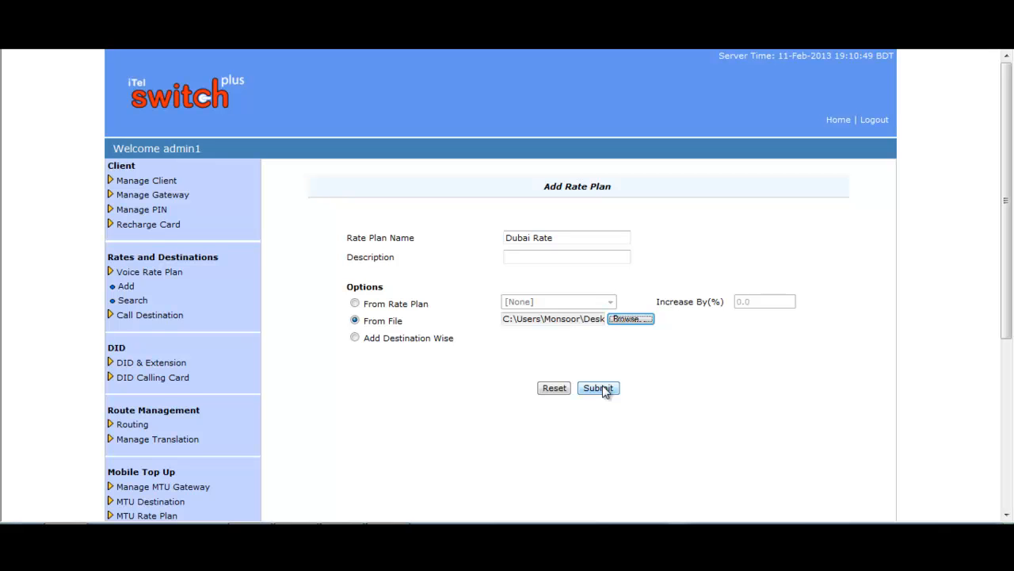
left_click(599, 388)
scroll(762, 302, "down", 3)
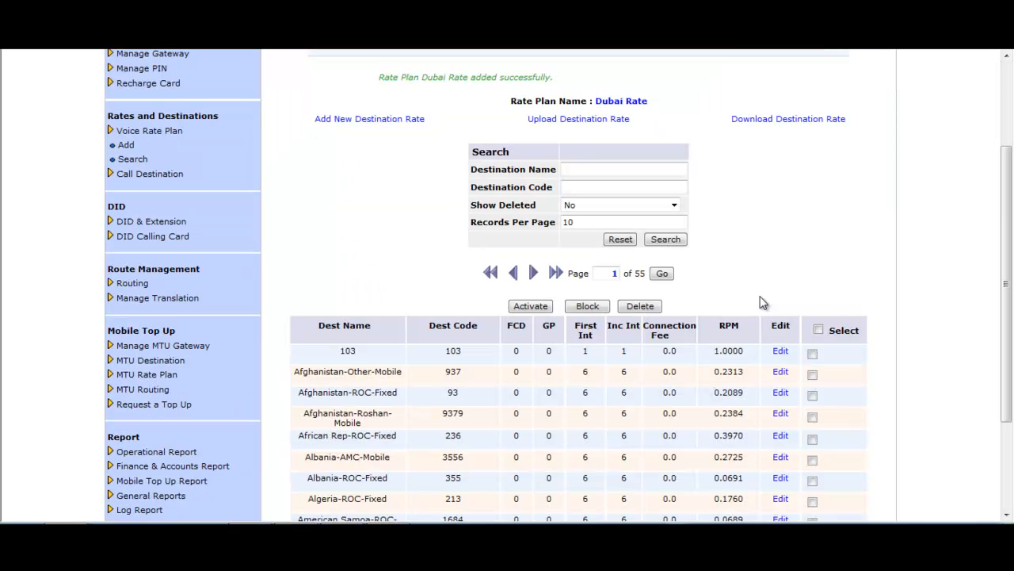
scroll(760, 295, "down", 1)
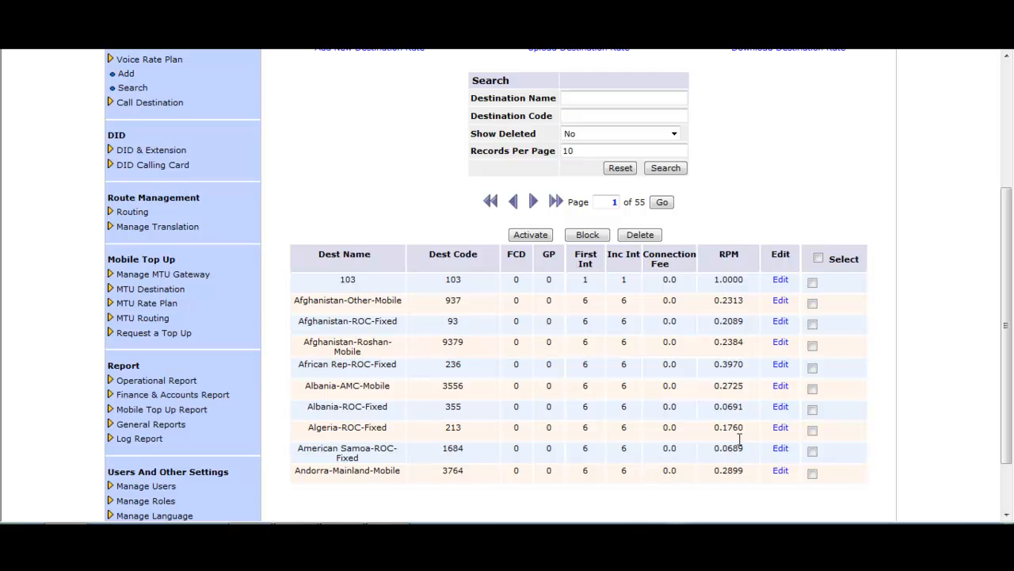
scroll(741, 329, "up", 2)
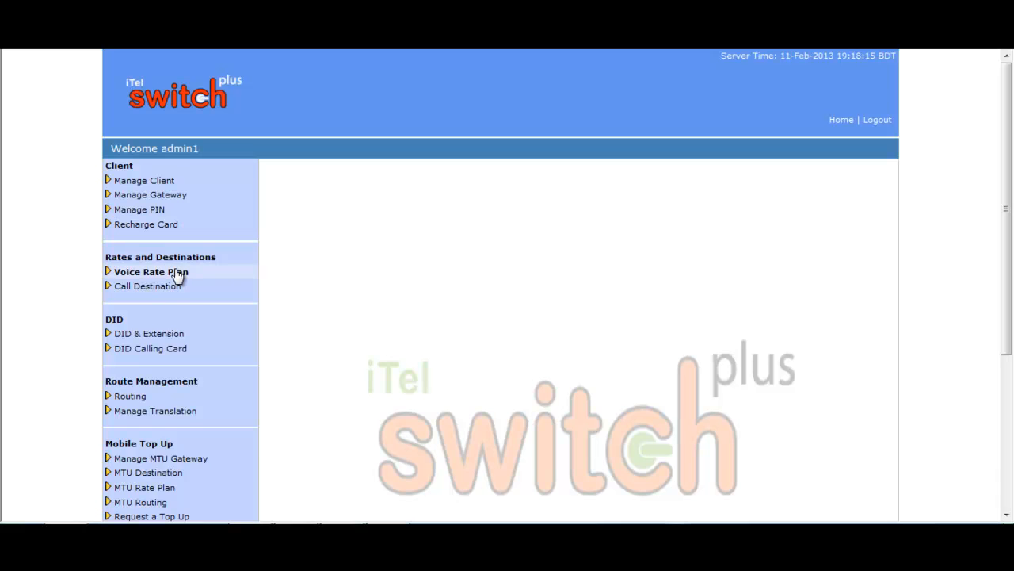
- Add and submit a rate plan named ABC Rate using Add Destination Wise
left_click(176, 273)
left_click(127, 287)
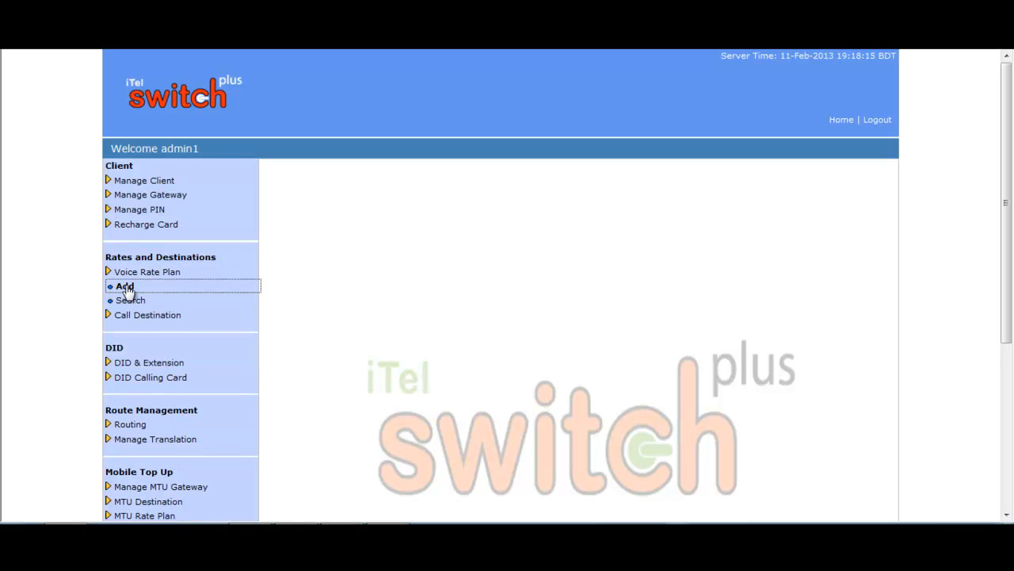
left_click(543, 238)
type("ABC Rate")
left_click(556, 252)
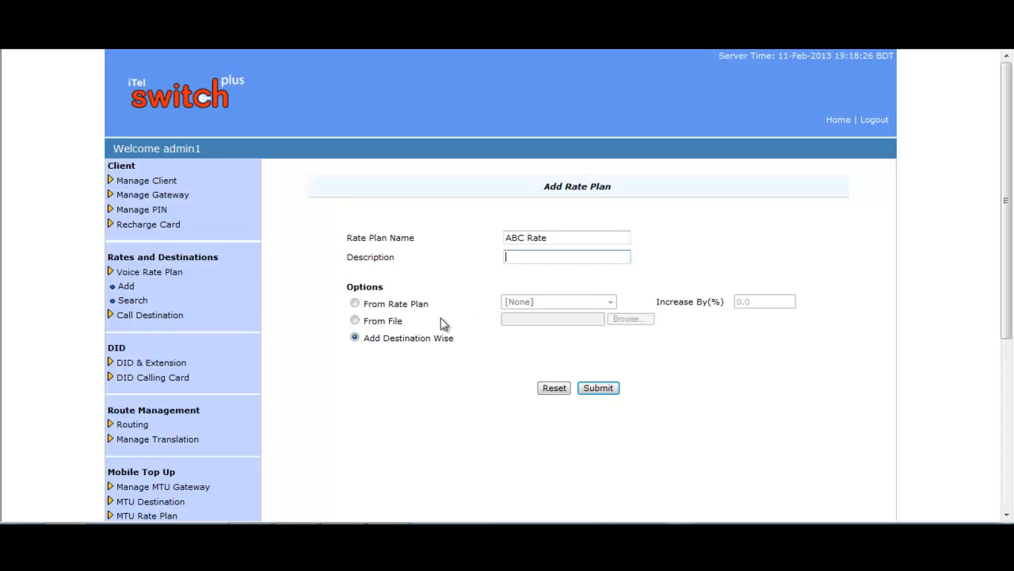
left_click(608, 388)
scroll(771, 256, "down", 2)
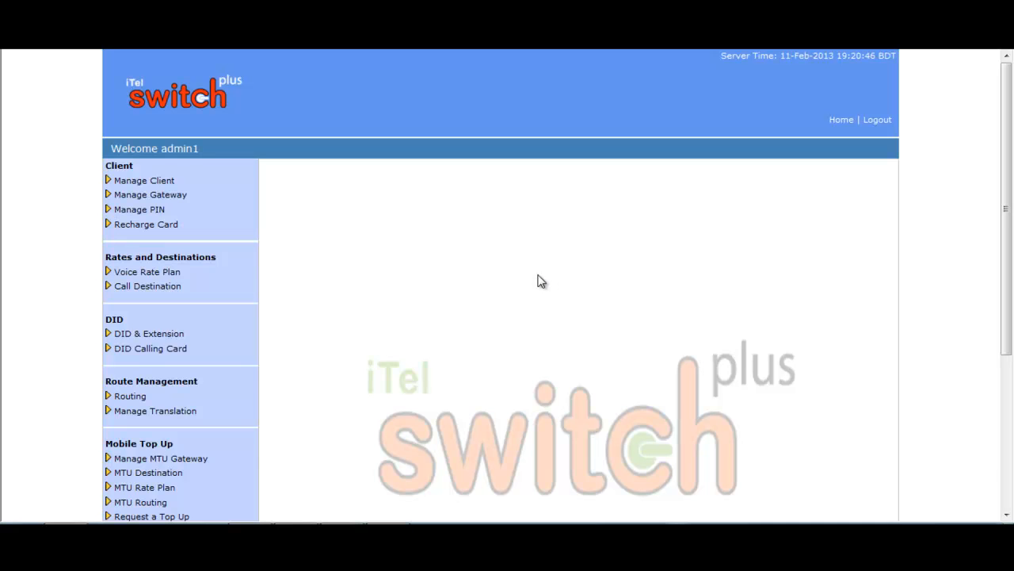
- Search the voice rate plans with deleted plans included
left_click(155, 273)
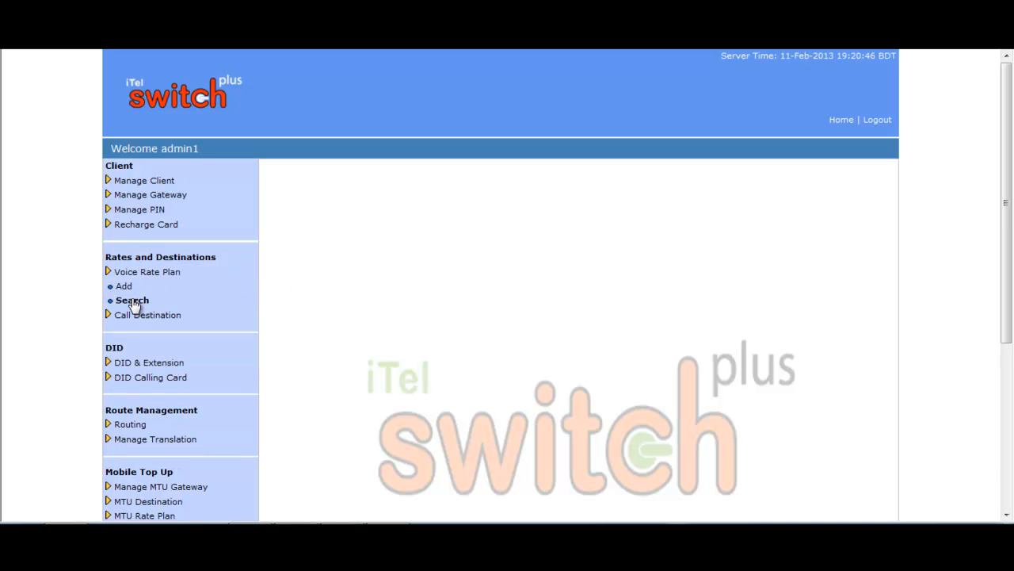
left_click(132, 302)
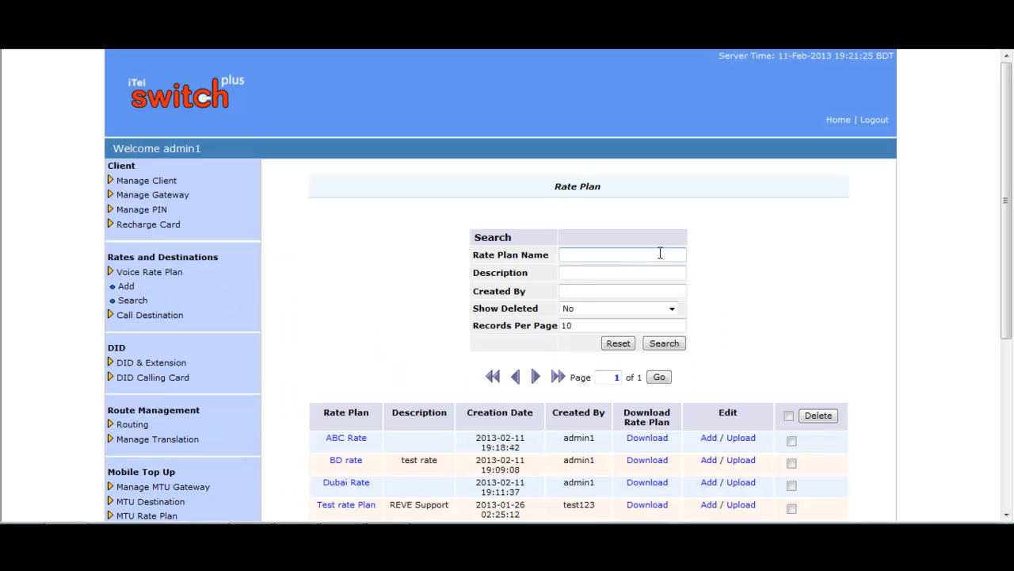
left_click(615, 250)
left_click(603, 271)
left_click(579, 291)
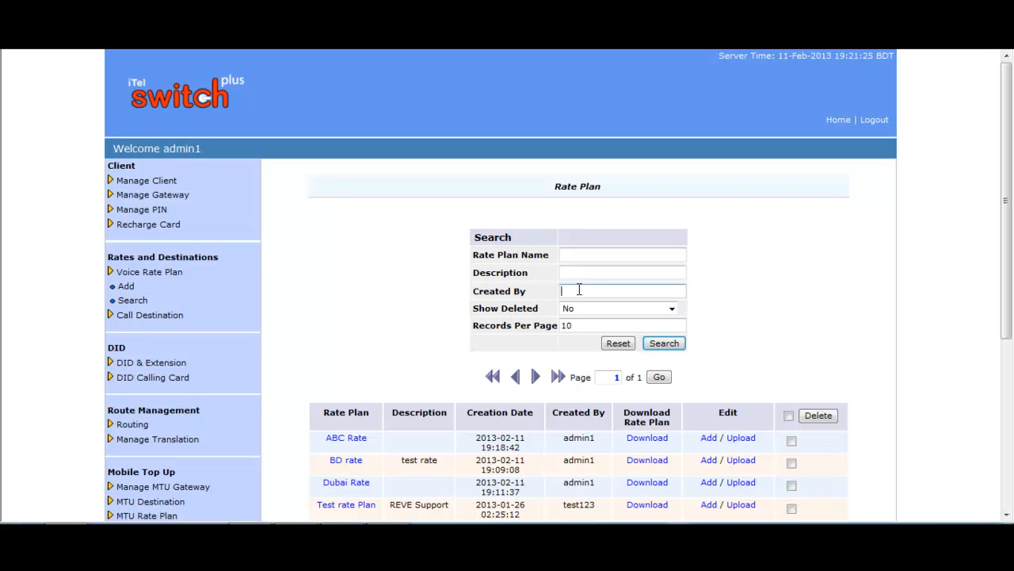
left_click(672, 310)
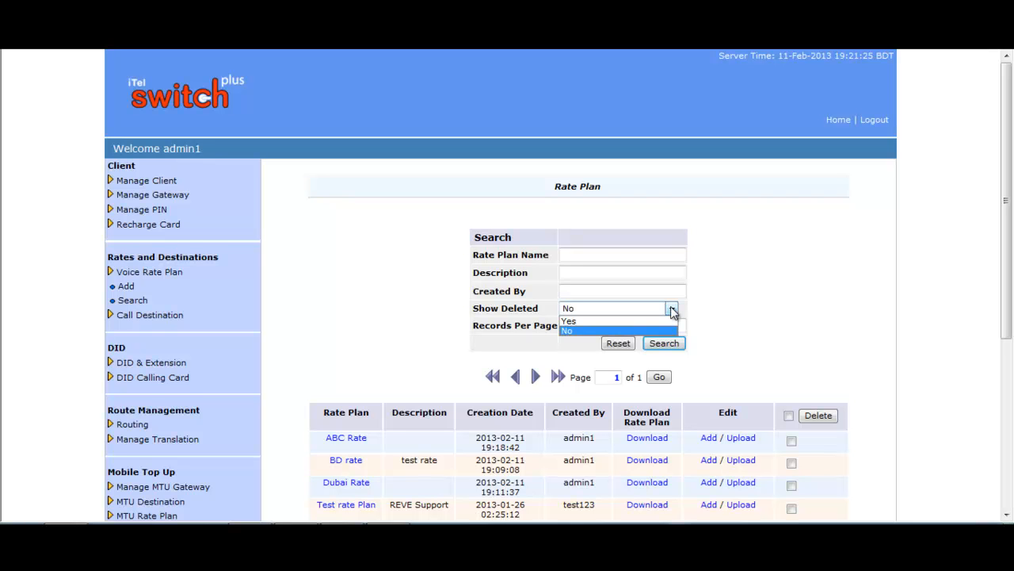
left_click(669, 321)
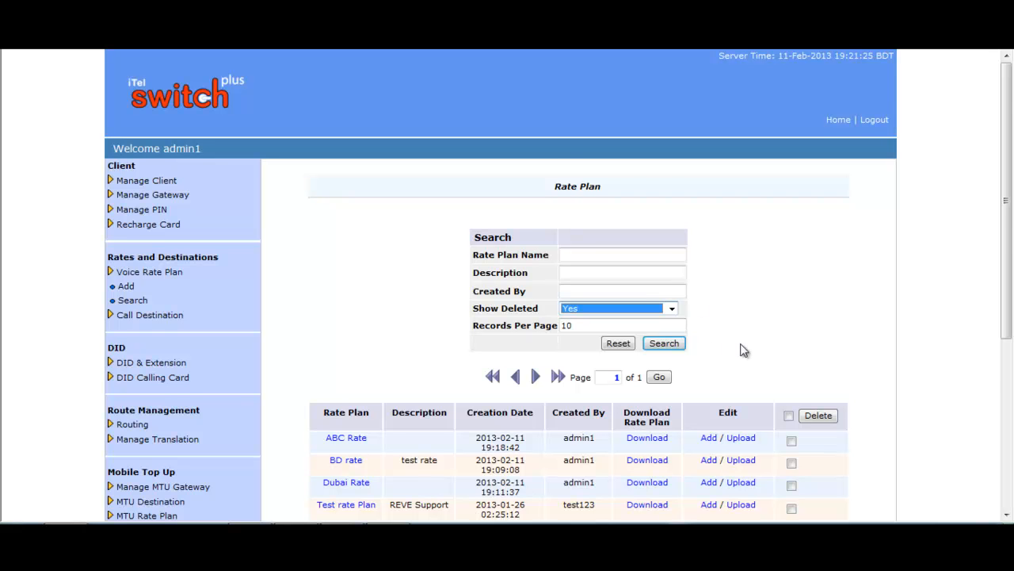
- Tick BD rate's checkbox, then reload the page to reset the rate plan list
scroll(743, 349, "down", 1)
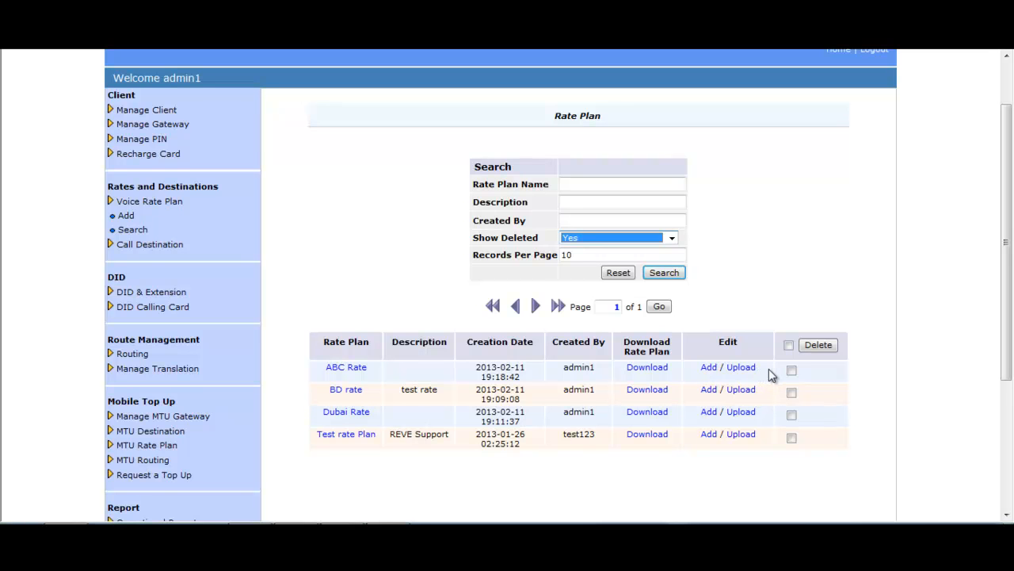
left_click(792, 392)
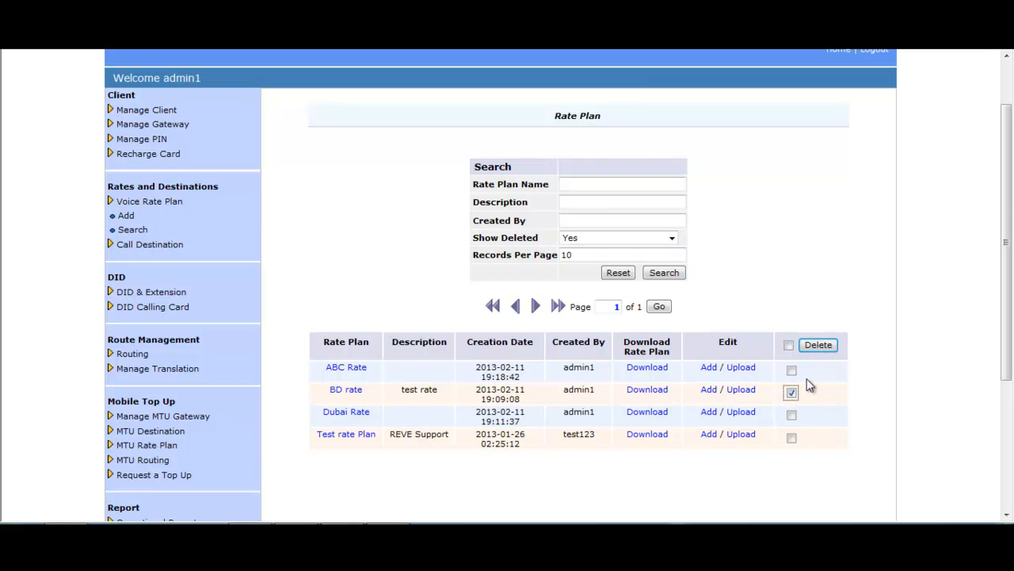
key("F5")
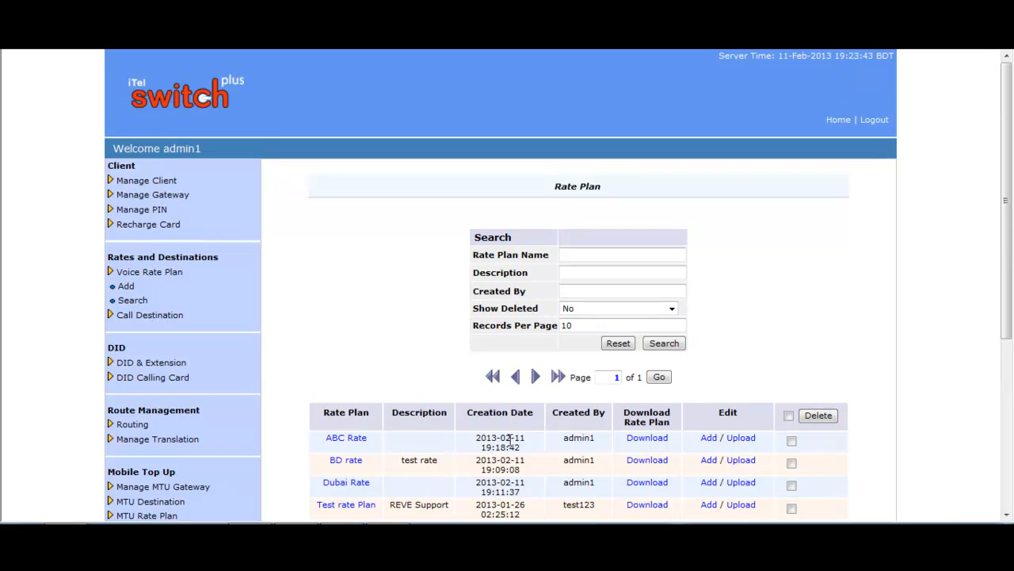
- Open ABC Rate and start a destination rate for code 8801, bd-mo1
left_click(343, 442)
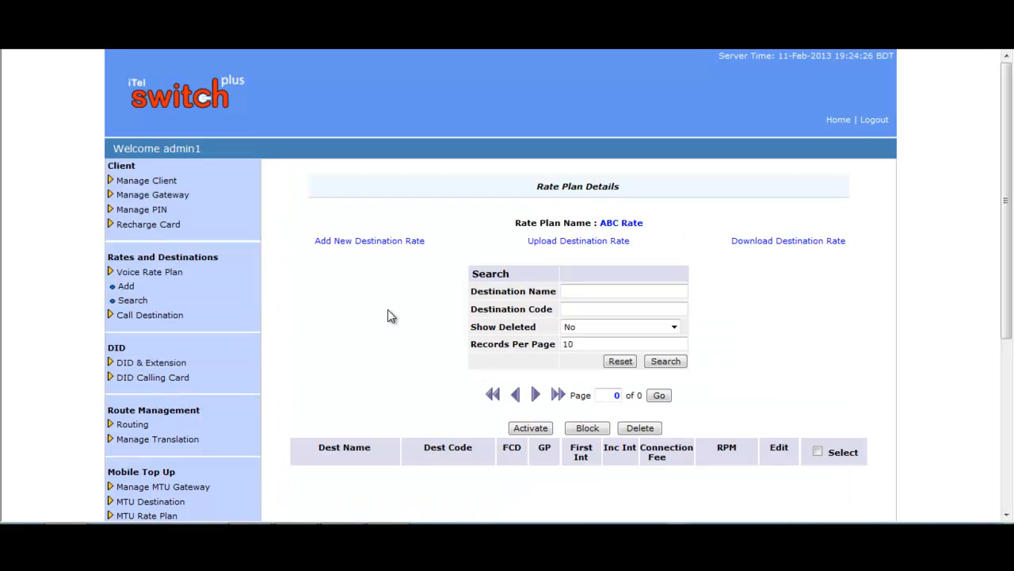
left_click(347, 242)
left_click(511, 272)
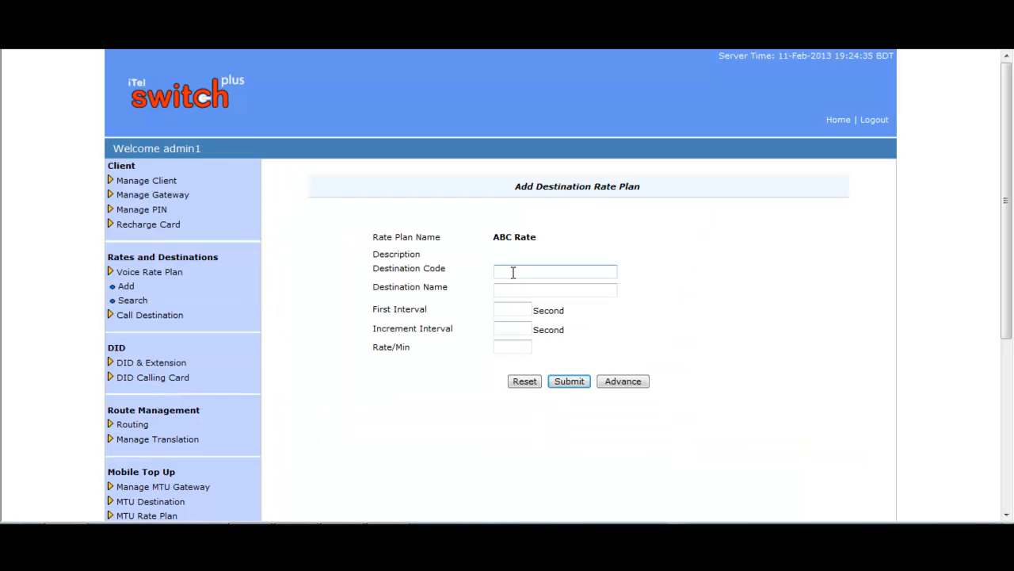
type("880")
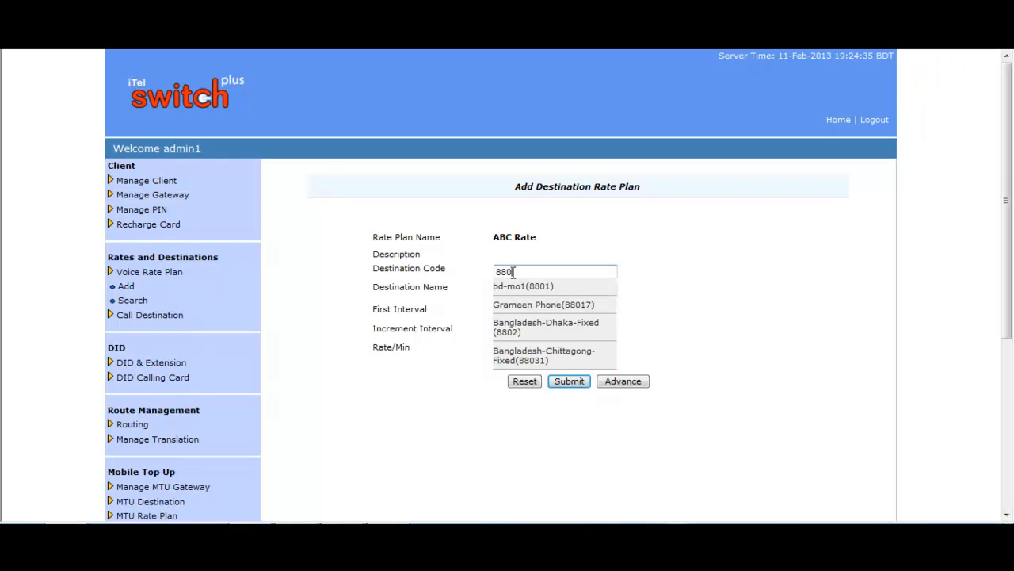
left_click(530, 287)
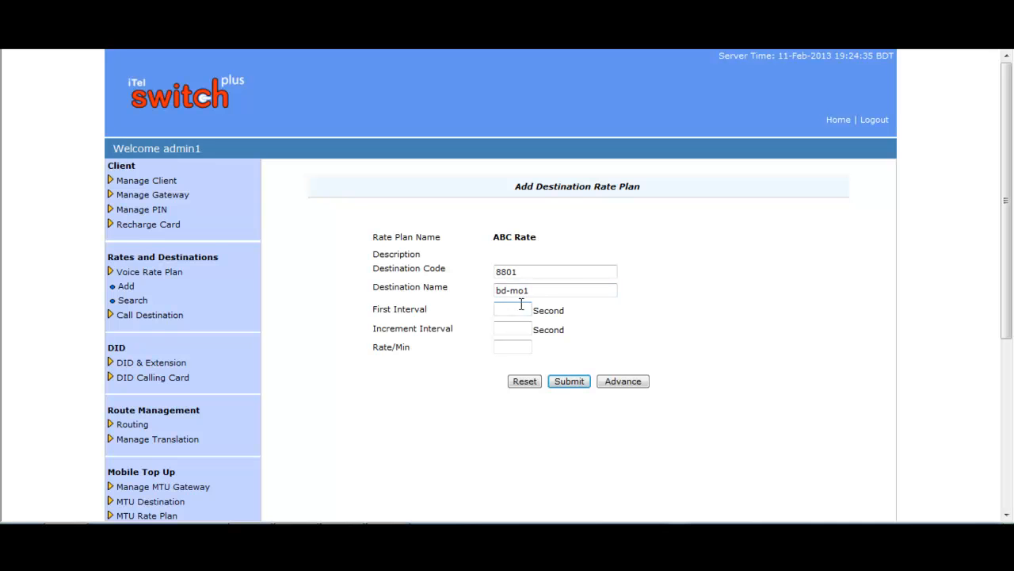
- Enter 30-second initial and increment intervals and a 0.045 per-minute rate
type("30")
left_click(525, 329)
type("30")
left_click(512, 344)
type("0.045")
left_click(614, 384)
- Review Failed Call Duration, Grace Period and Connection Fee in the advanced settings, leaving each at 0
left_click(527, 383)
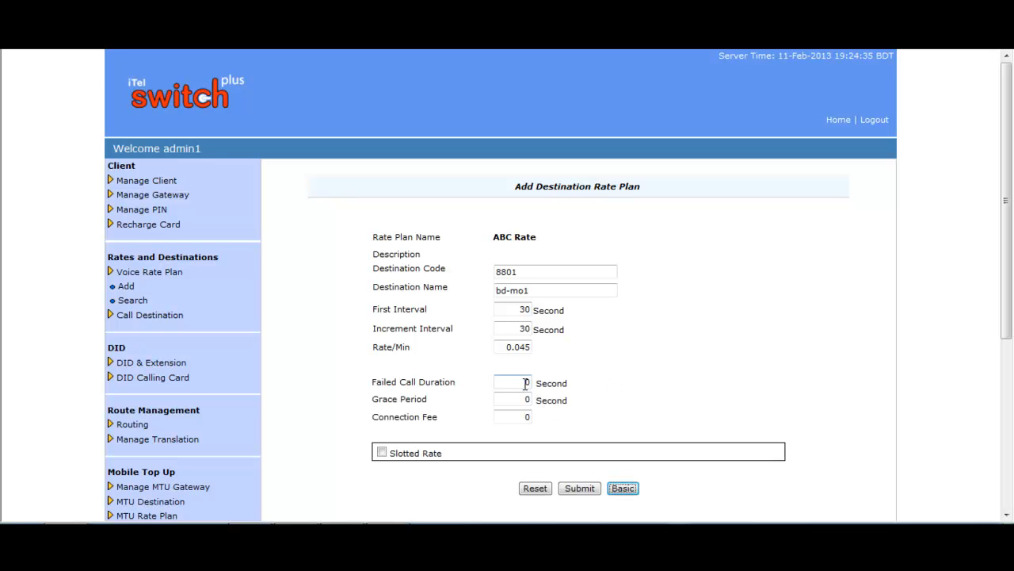
left_click(529, 383)
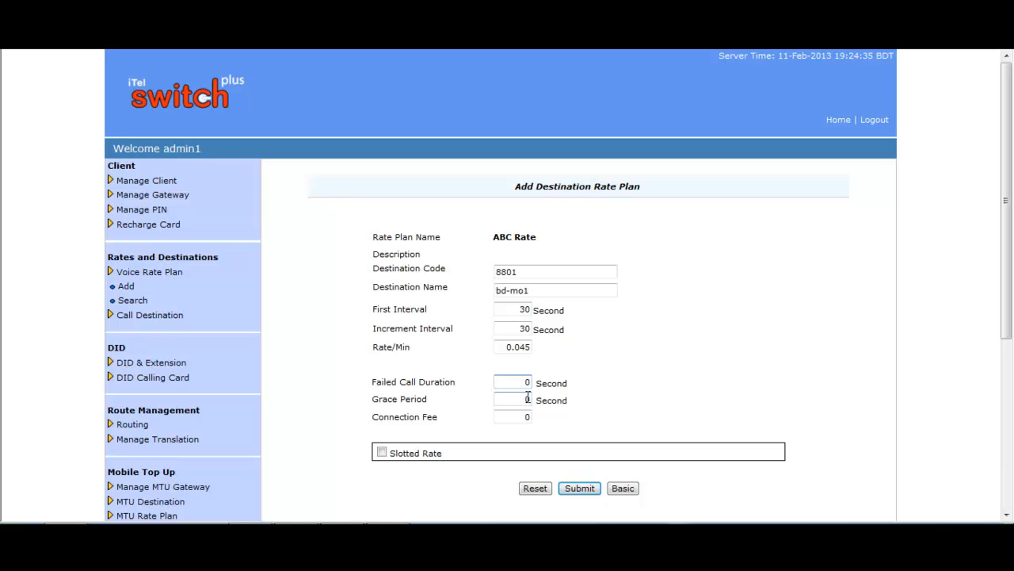
left_click(529, 399)
left_click(528, 417)
double_click(529, 417)
left_click(564, 417)
- Turn on Slotted Rate and inspect the slot's day, start/end hour, interval and rate fields
left_click(382, 453)
scroll(772, 402, "down", 2)
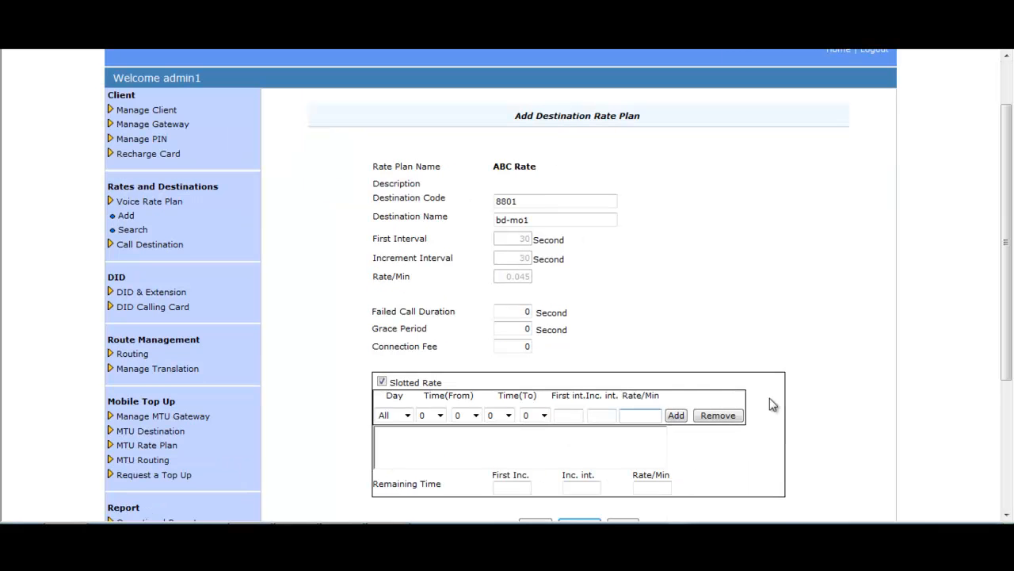
left_click(408, 415)
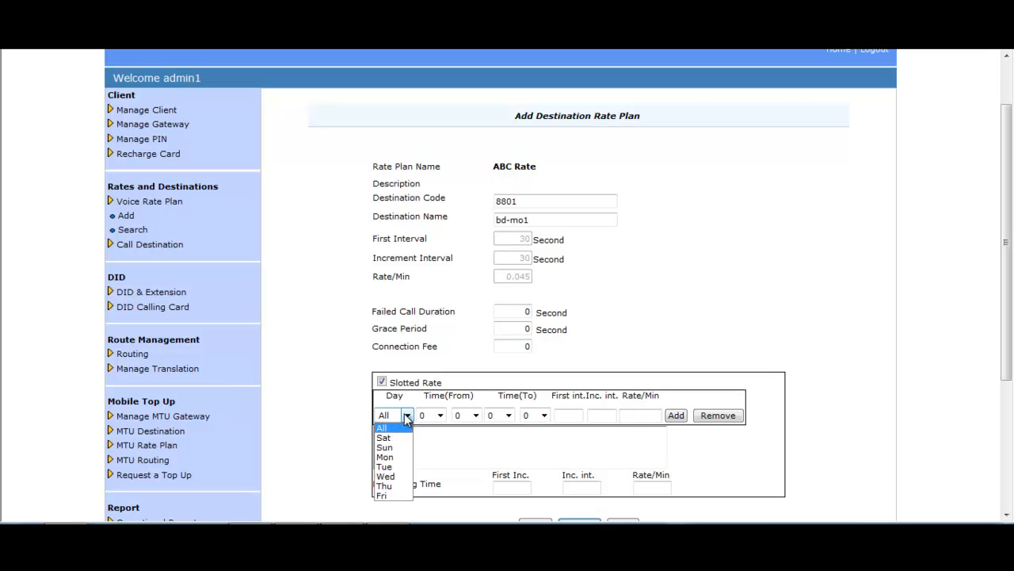
left_click(405, 417)
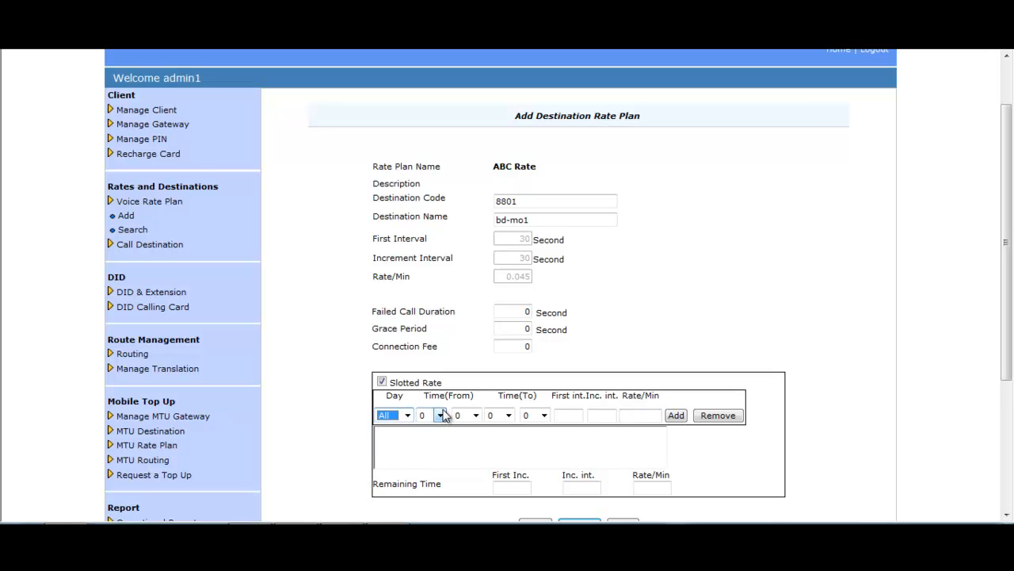
left_click(440, 415)
left_click(440, 415)
left_click(509, 415)
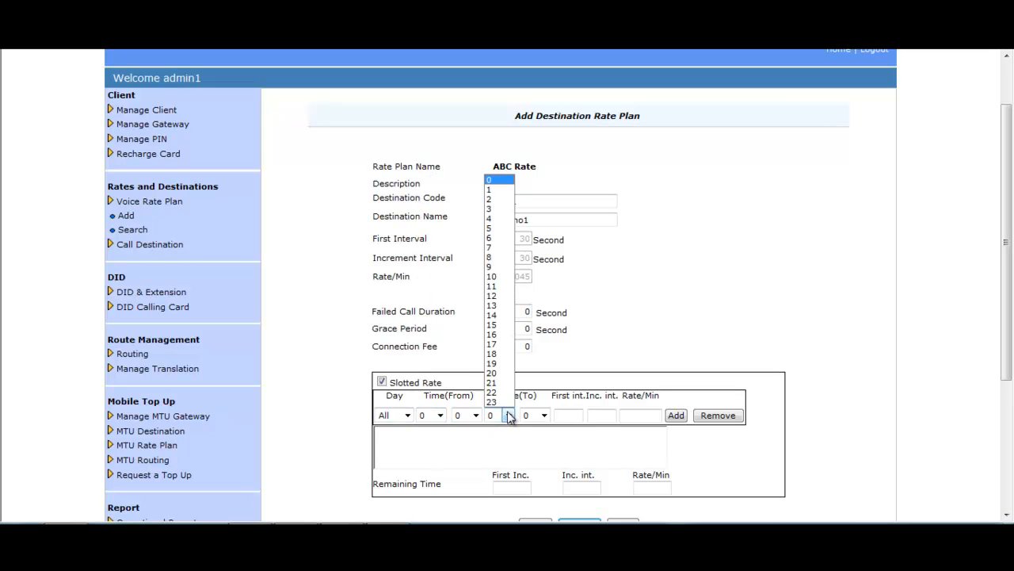
left_click(509, 416)
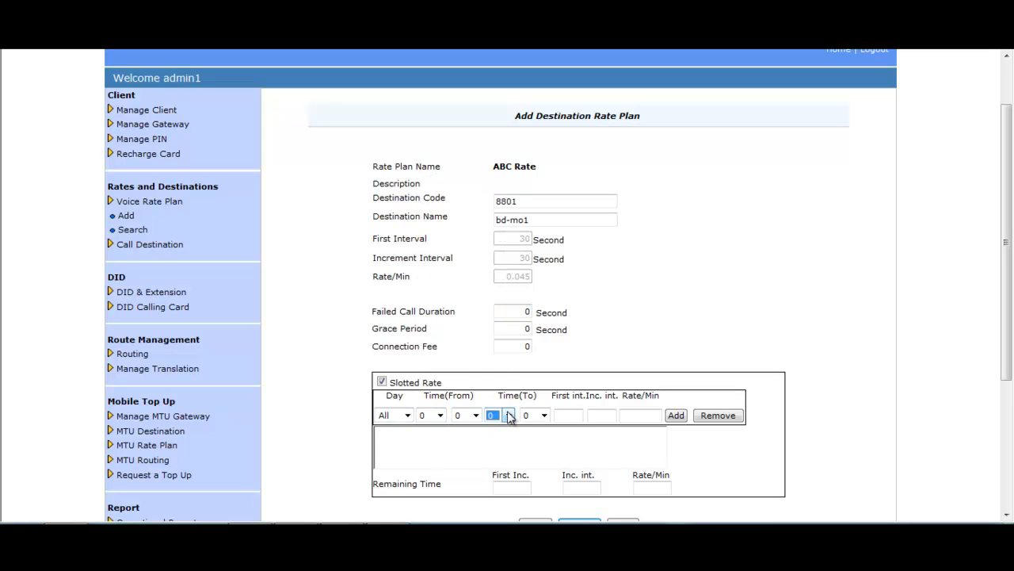
left_click(571, 416)
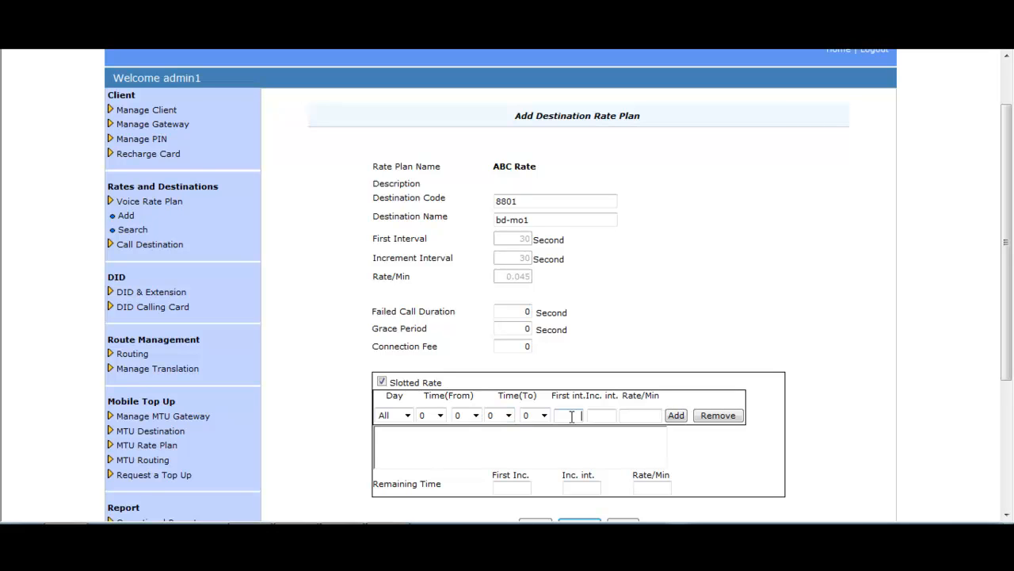
left_click(600, 415)
left_click(638, 414)
- Inspect the Remaining Time row's interval and per-minute rate fields
left_click_drag(448, 487, 371, 485)
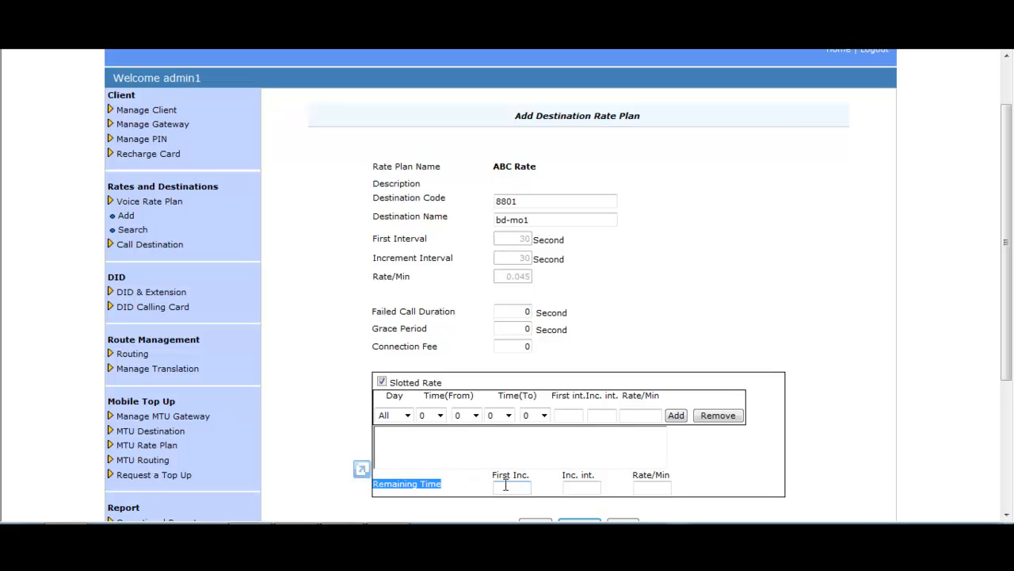
left_click(505, 485)
left_click(578, 485)
left_click(649, 485)
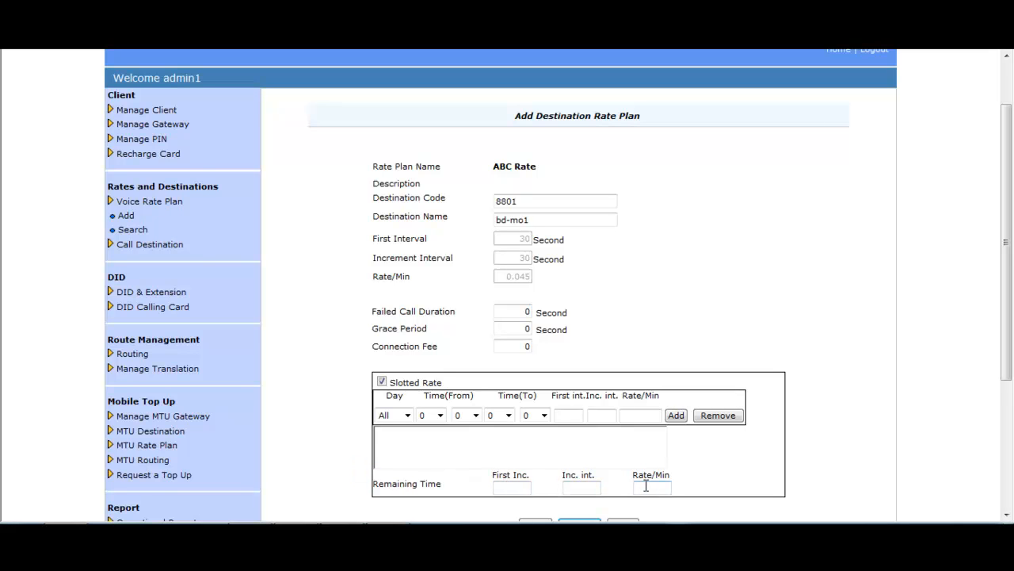
- Turn Slotted Rate back off and submit the 8801 bd-mo1 rate with basic settings
scroll(811, 410, "down", 3)
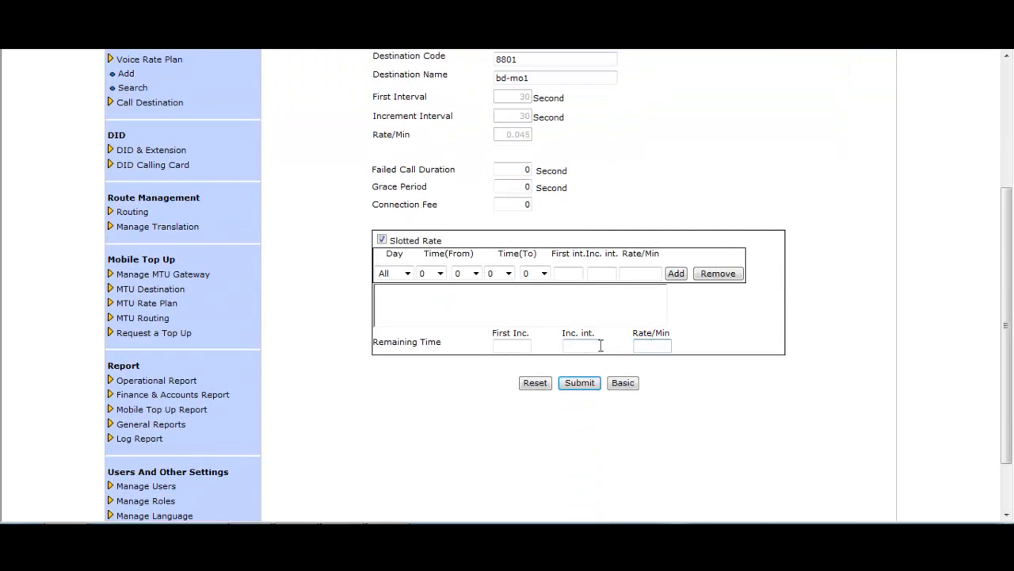
left_click(382, 239)
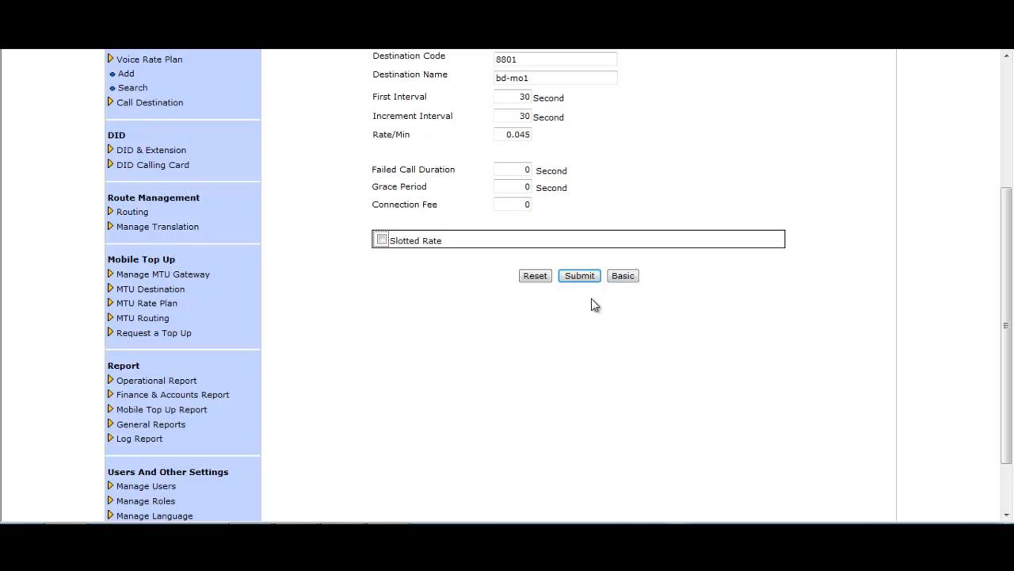
left_click(626, 276)
scroll(611, 301, "up", 1)
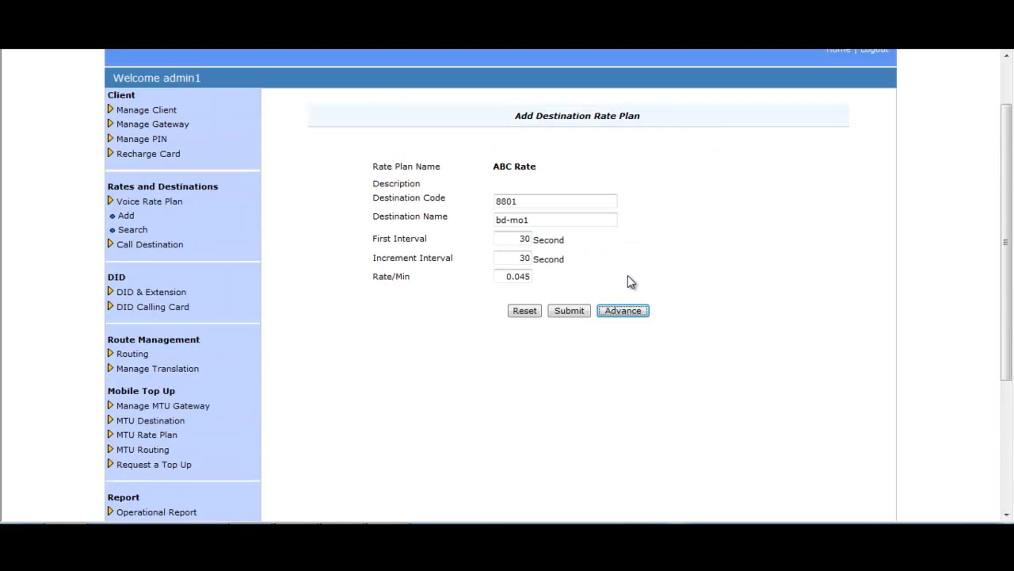
left_click(571, 311)
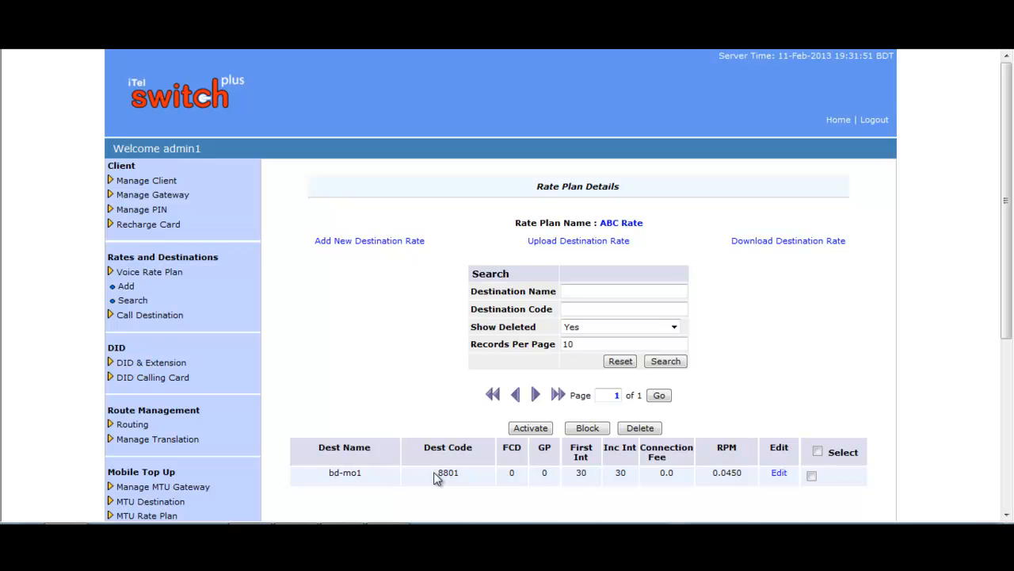
- Highlight the new 8801 code in the Rate Plan Details table
left_click_drag(436, 474, 450, 473)
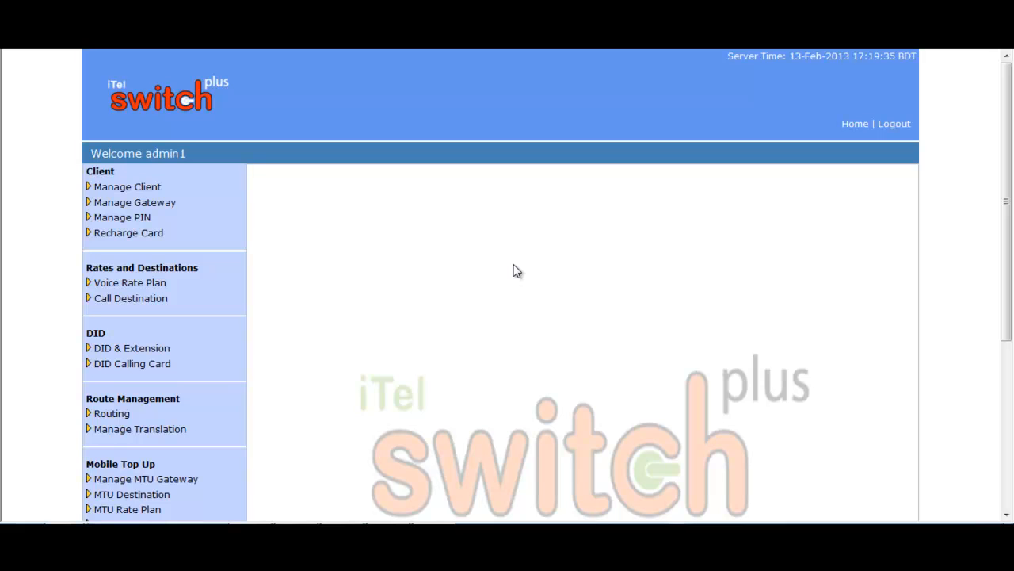
- Open a new Add Client form and fill in the client ID and a matching password
left_click(151, 188)
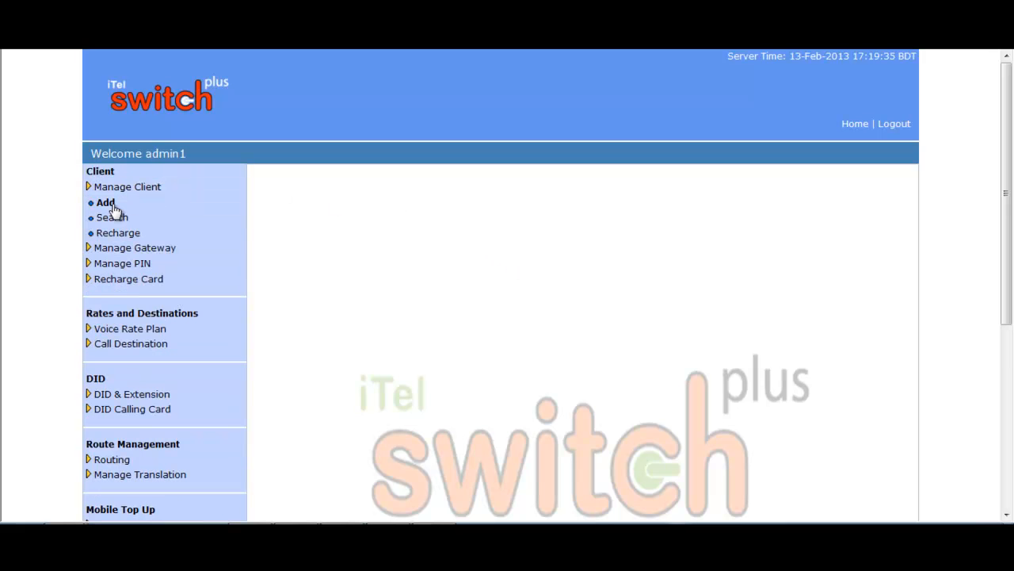
left_click(111, 211)
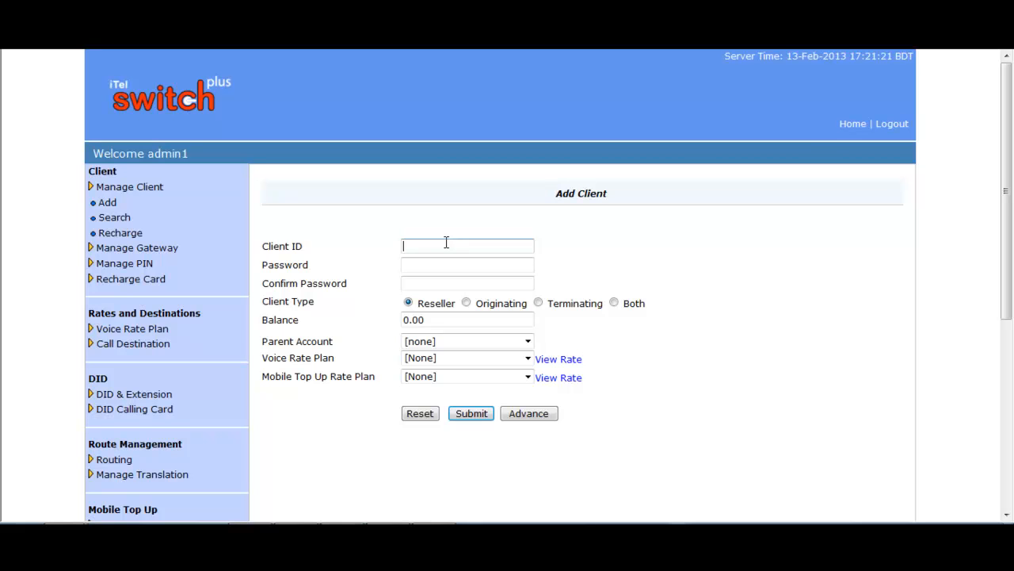
type("adnan")
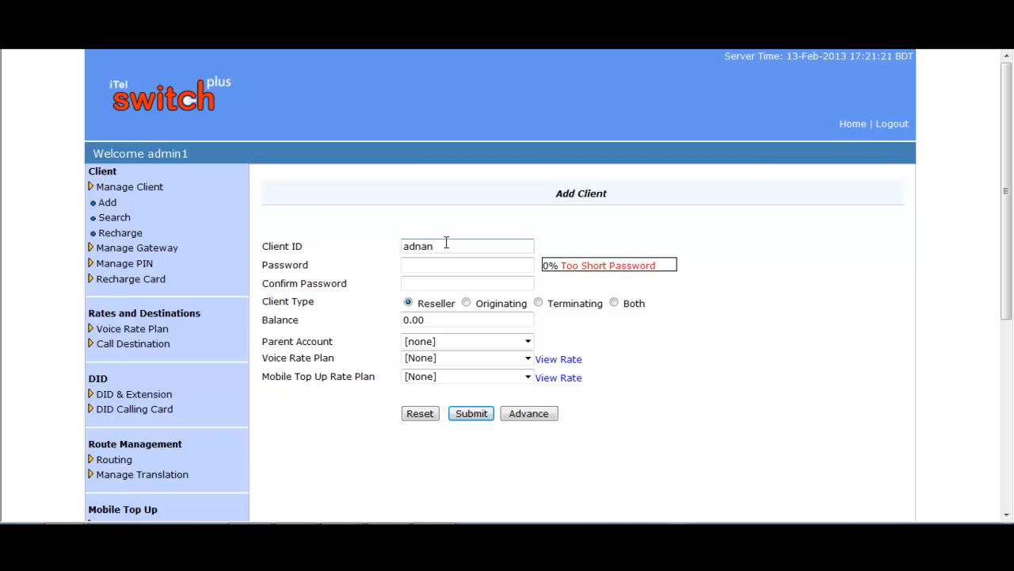
left_click(435, 264)
type("123")
left_click(428, 283)
type("123")
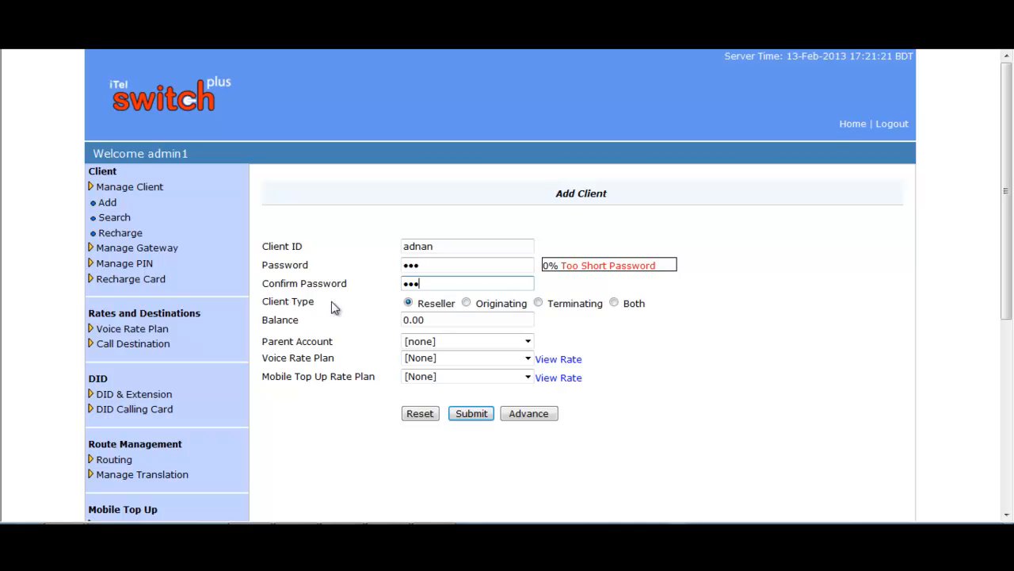
- Keep the Reseller client type, set the balance to 100 and check the parent account choices
left_click(409, 303)
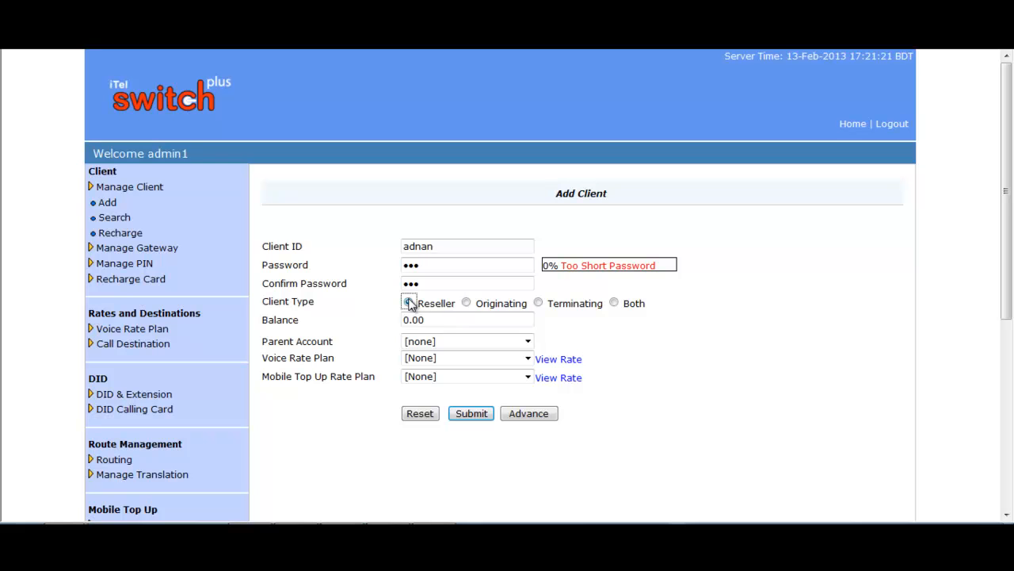
left_click_drag(441, 319, 397, 316)
type("100")
left_click(528, 341)
- Assign the ABC Rate voice plan after reviewing its rates, pick MTU new rate for top-up, and submit
left_click(527, 342)
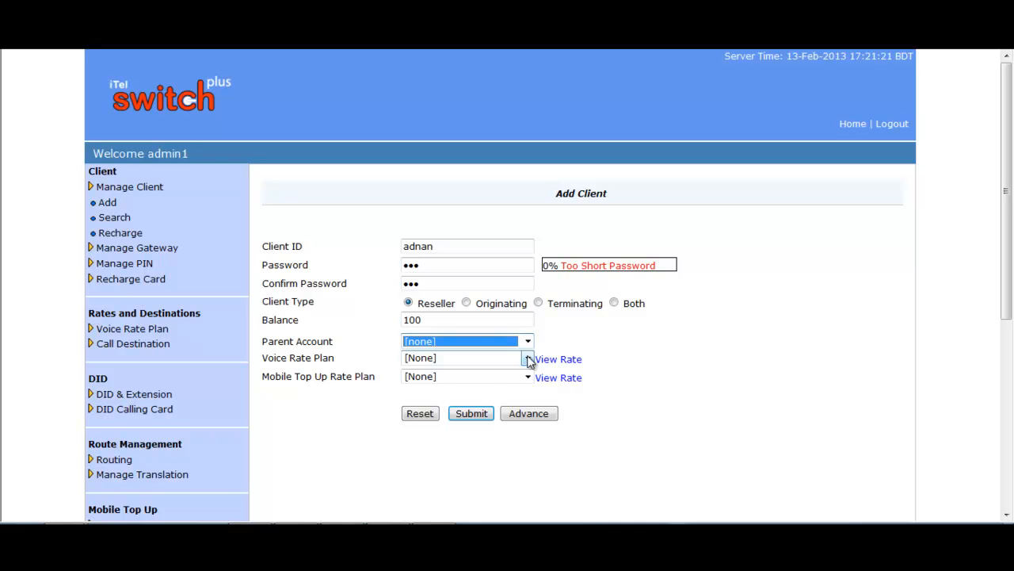
left_click(529, 359)
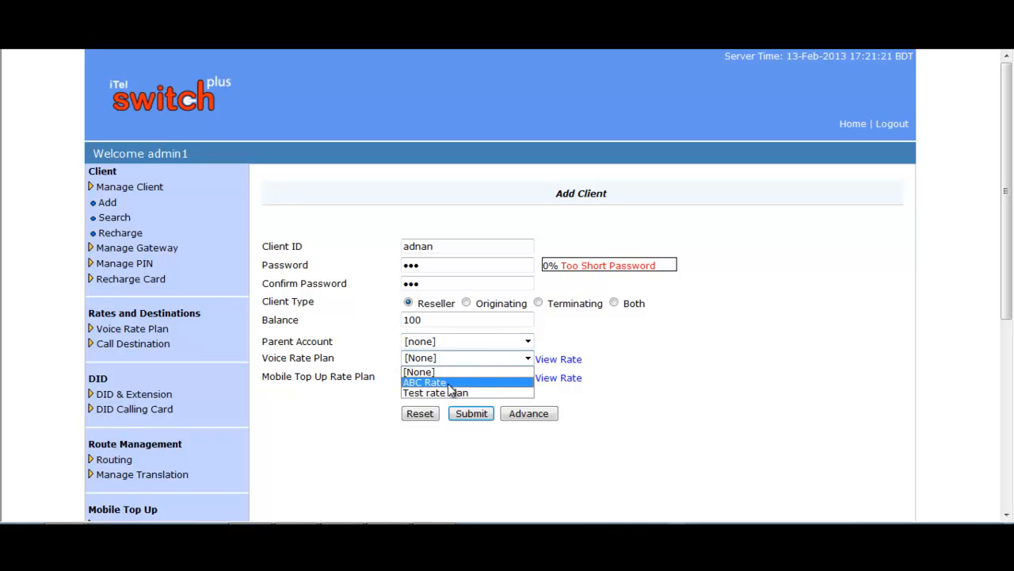
left_click(449, 382)
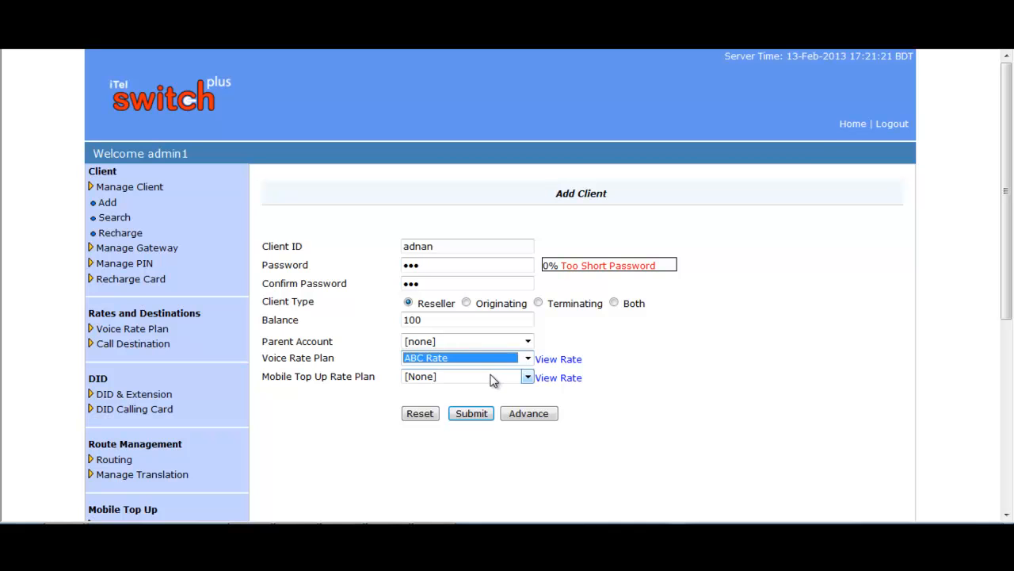
left_click(559, 361)
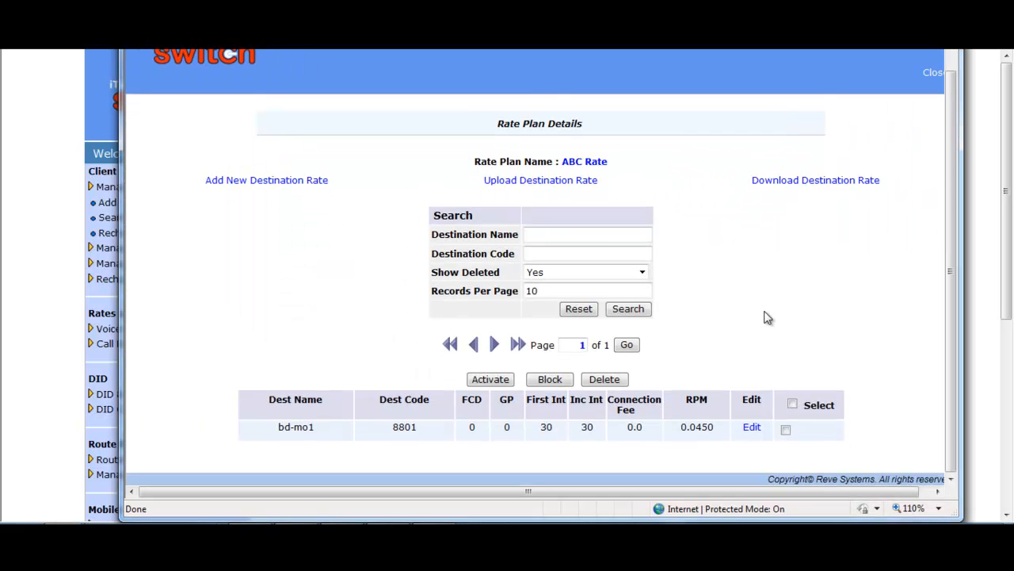
left_click(934, 101)
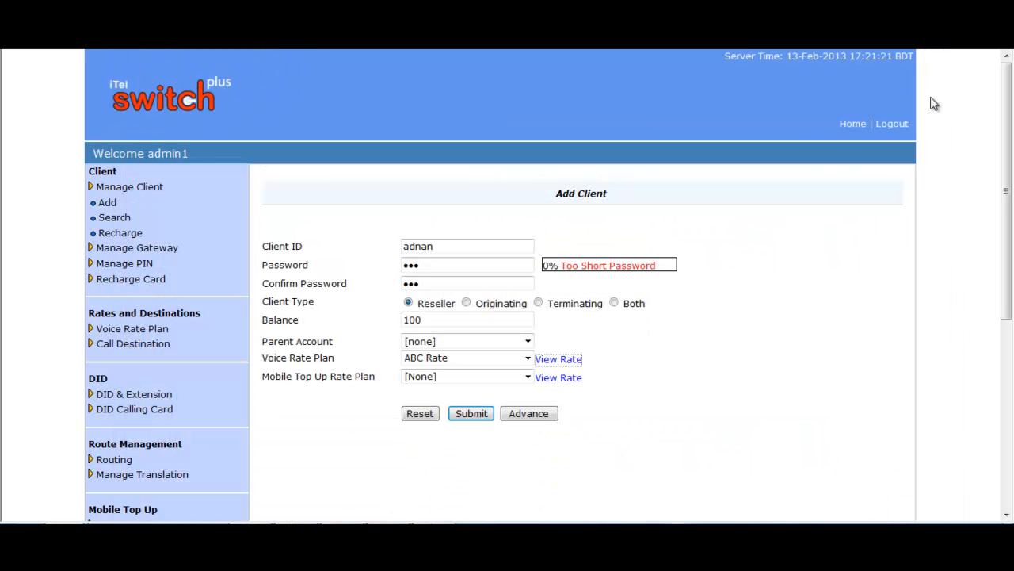
left_click(527, 378)
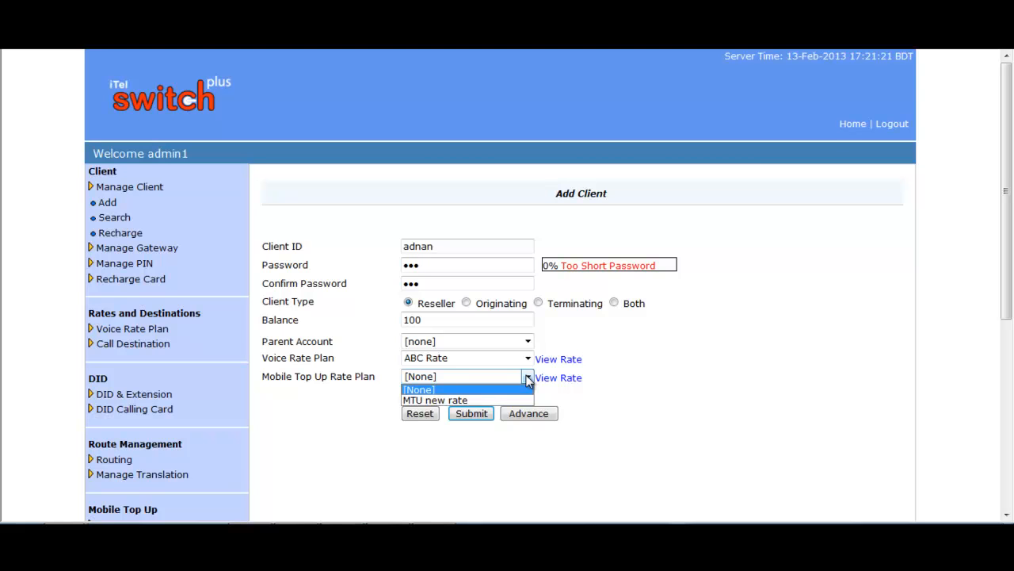
left_click(460, 399)
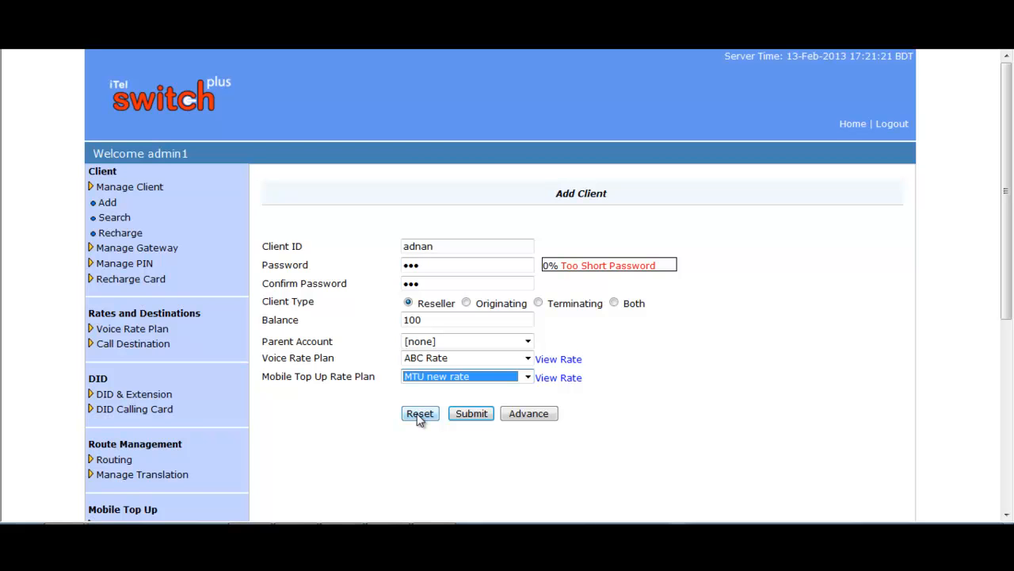
left_click(472, 415)
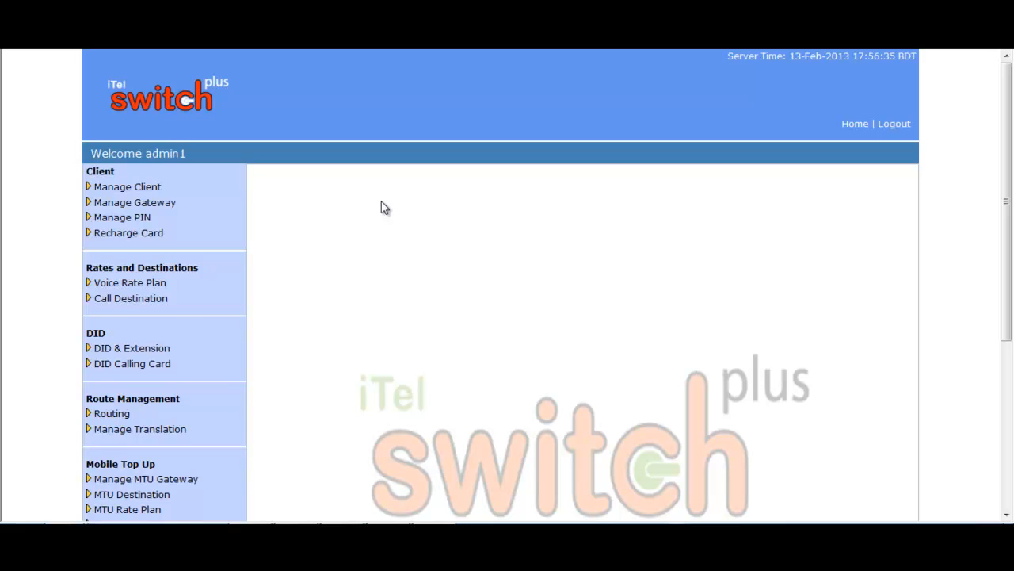
- Open a new Add Client form and fill in the client ID and a matching password
left_click(142, 188)
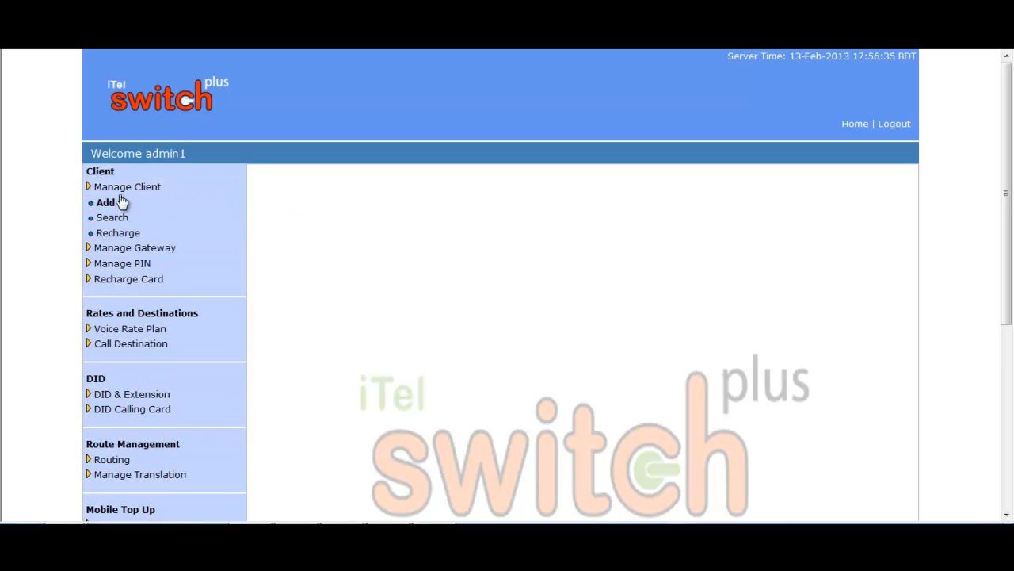
left_click(106, 204)
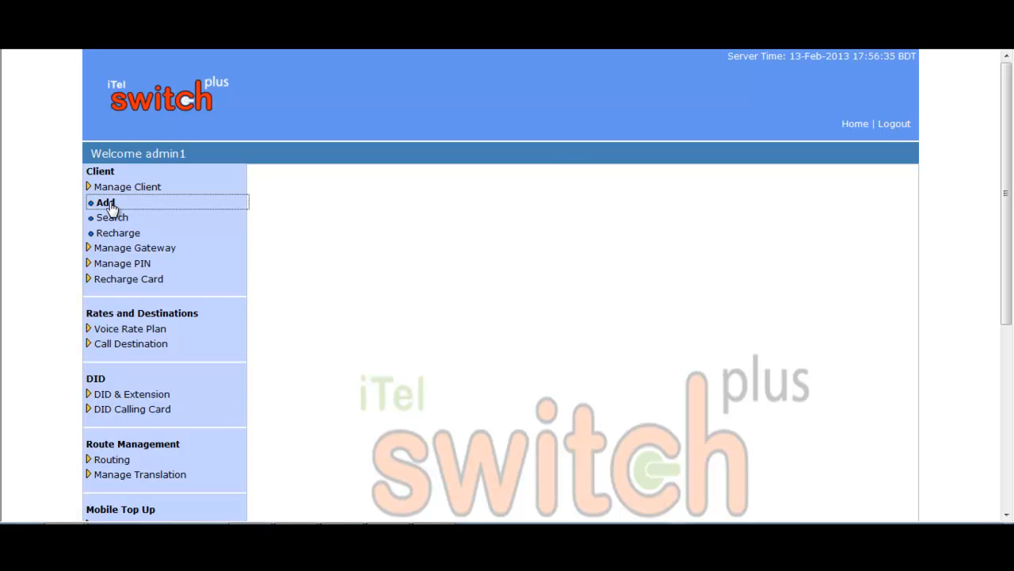
left_click(425, 246)
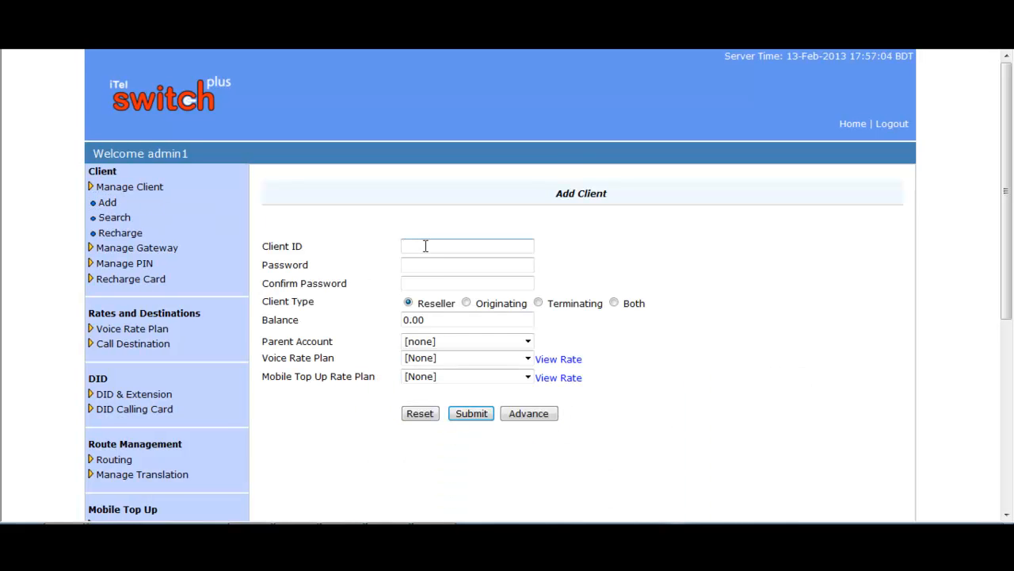
type("suvo")
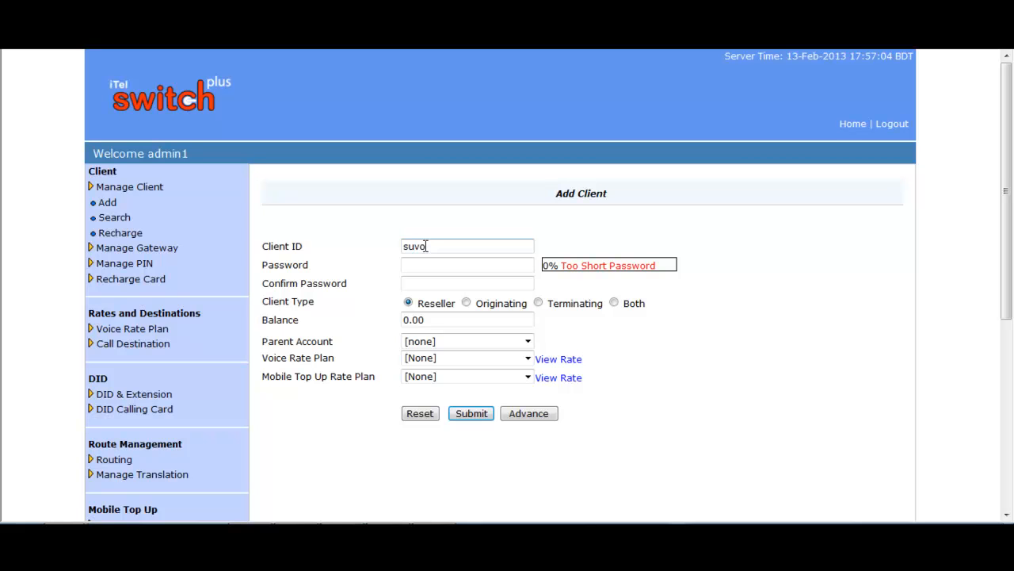
left_click(420, 266)
type("123")
left_click(425, 283)
type("123")
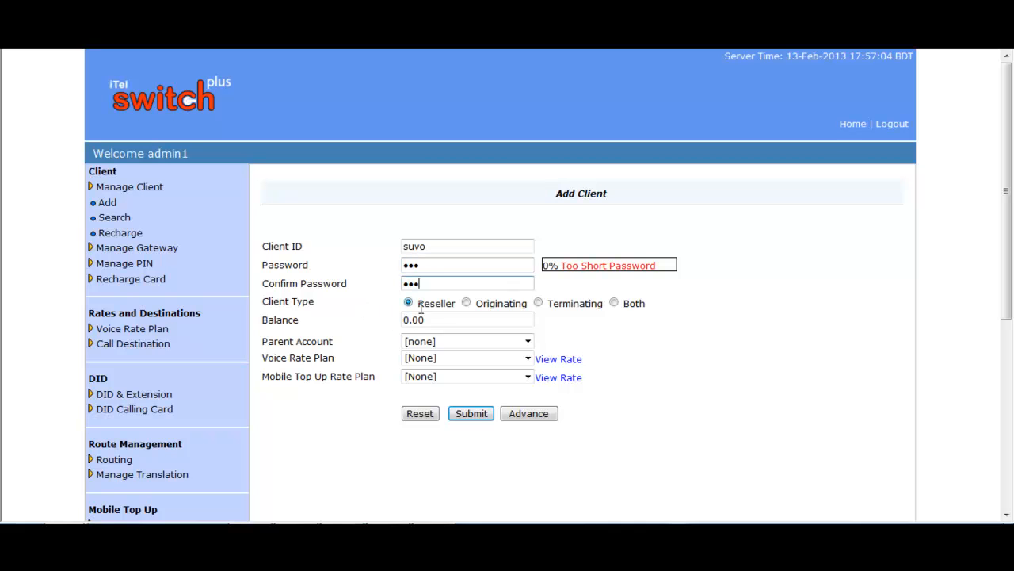
- Make the client Originating and set its balance to 200
left_click(467, 304)
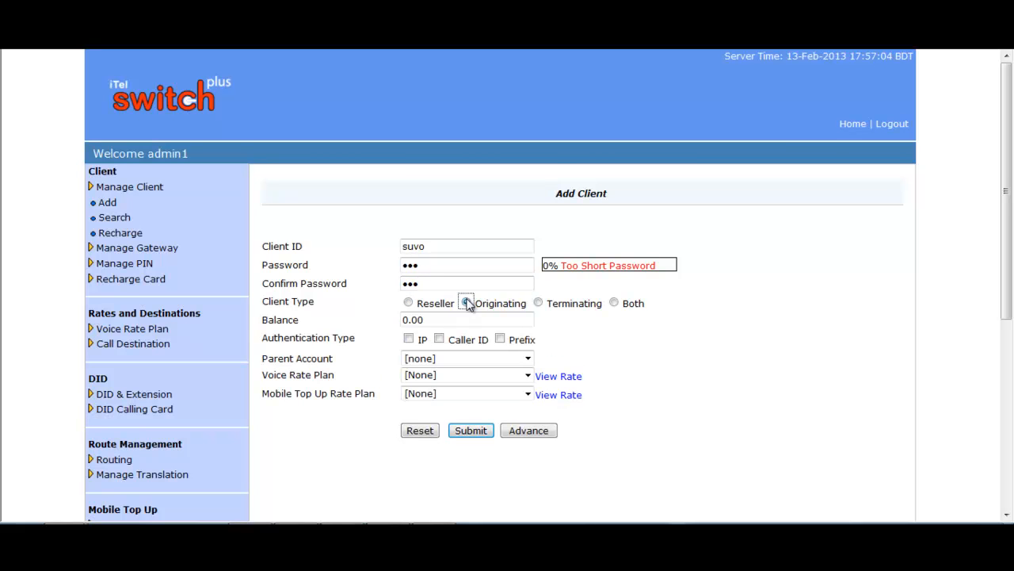
left_click_drag(436, 321, 399, 320)
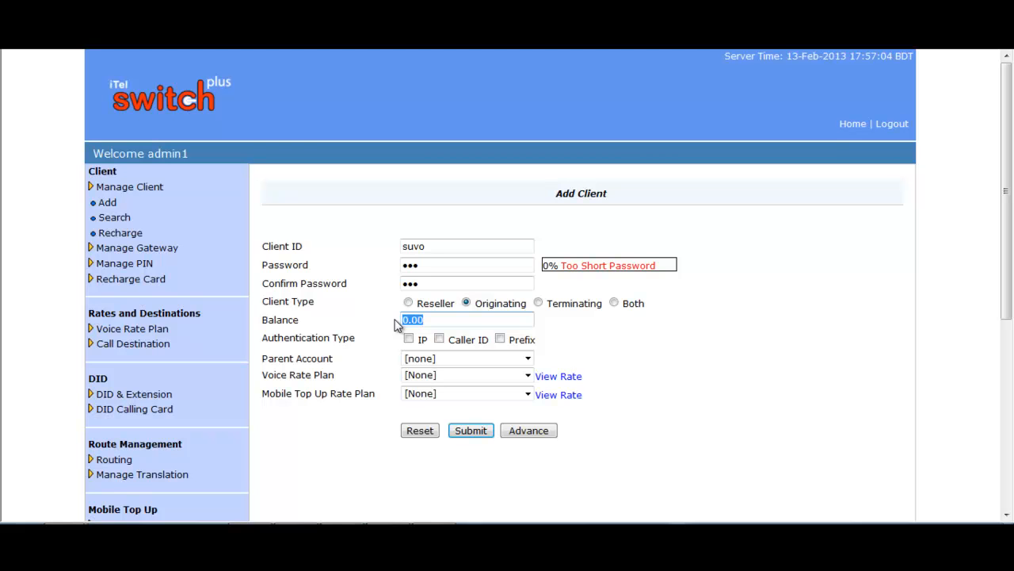
type("200")
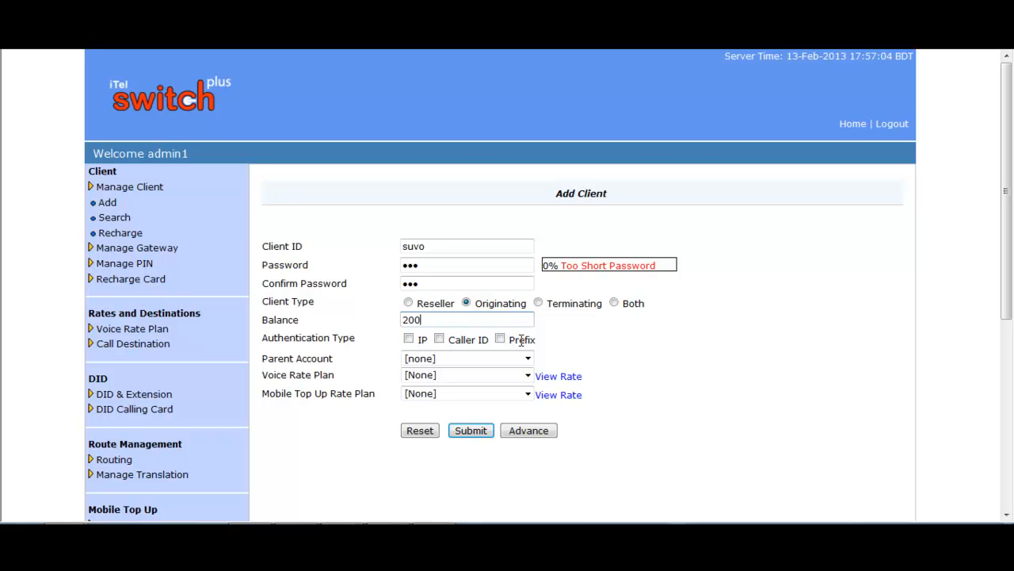
- Enable IP authentication and add 45.67.78.45:5060 to the client's allowed IPs
left_click(409, 339)
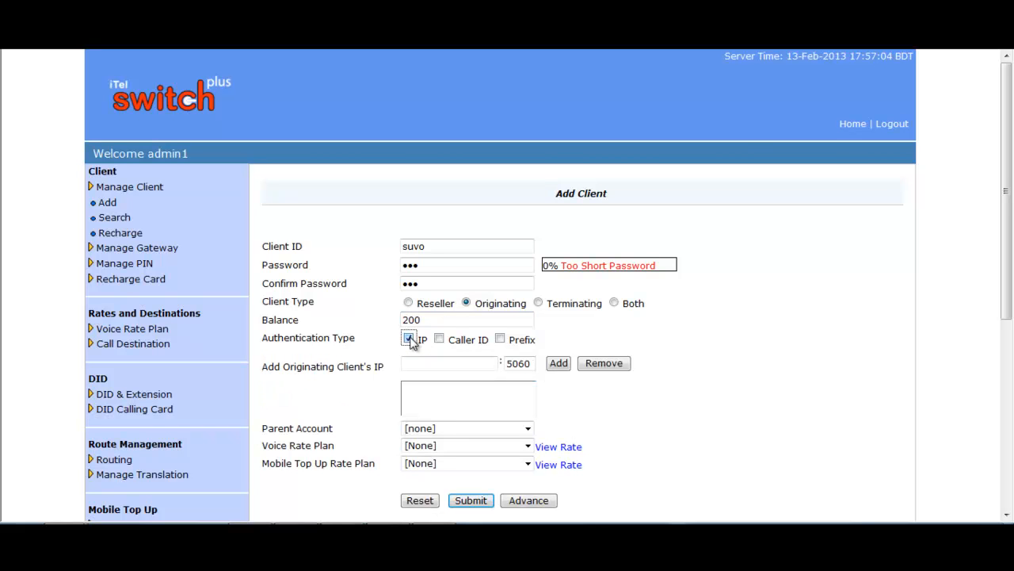
left_click(411, 363)
type("45.67")
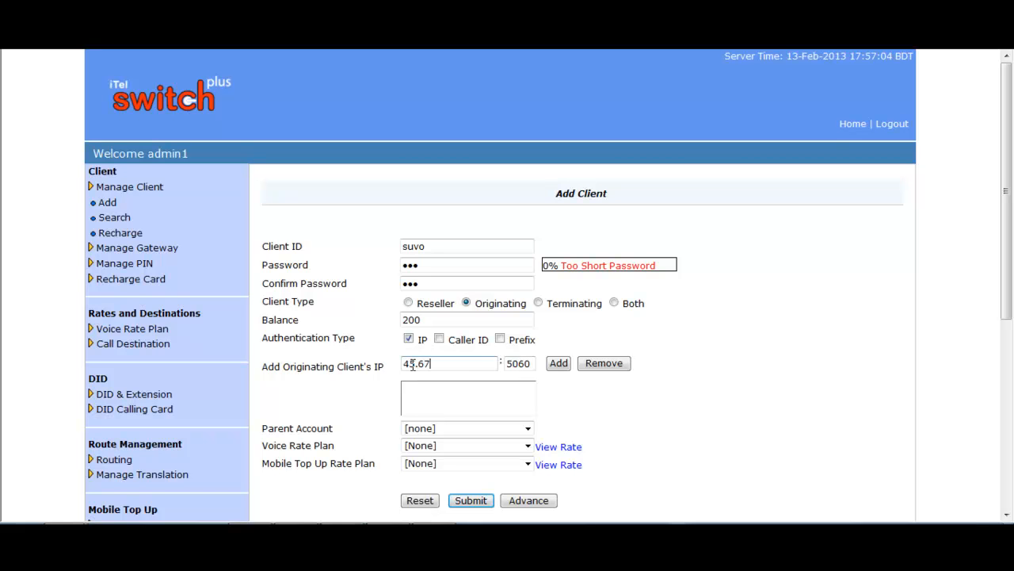
type(".78.45")
left_click(560, 365)
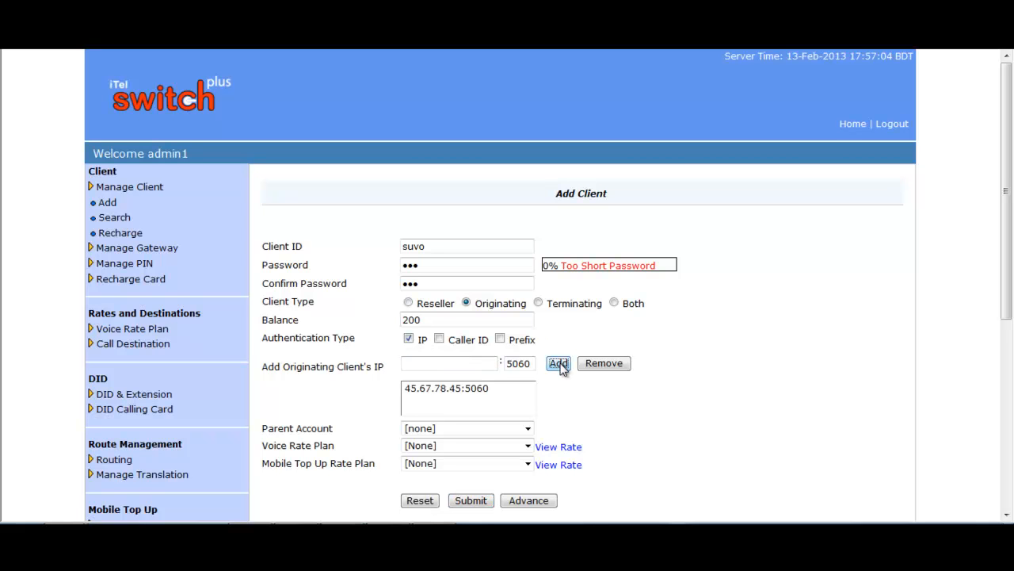
- Choose minir rate as the voice rate plan and submit the originating client
scroll(561, 368, "down", 2)
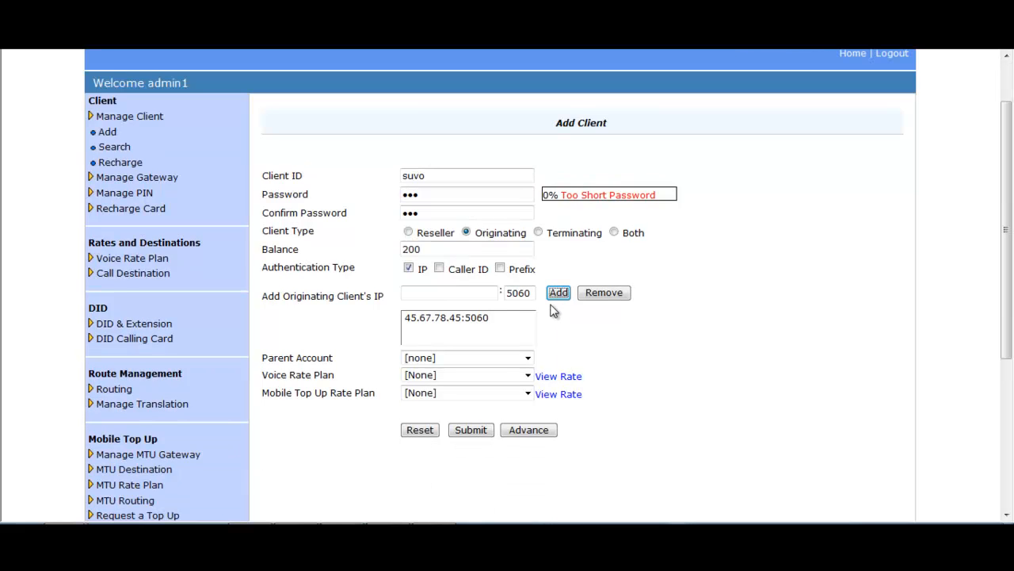
left_click(527, 358)
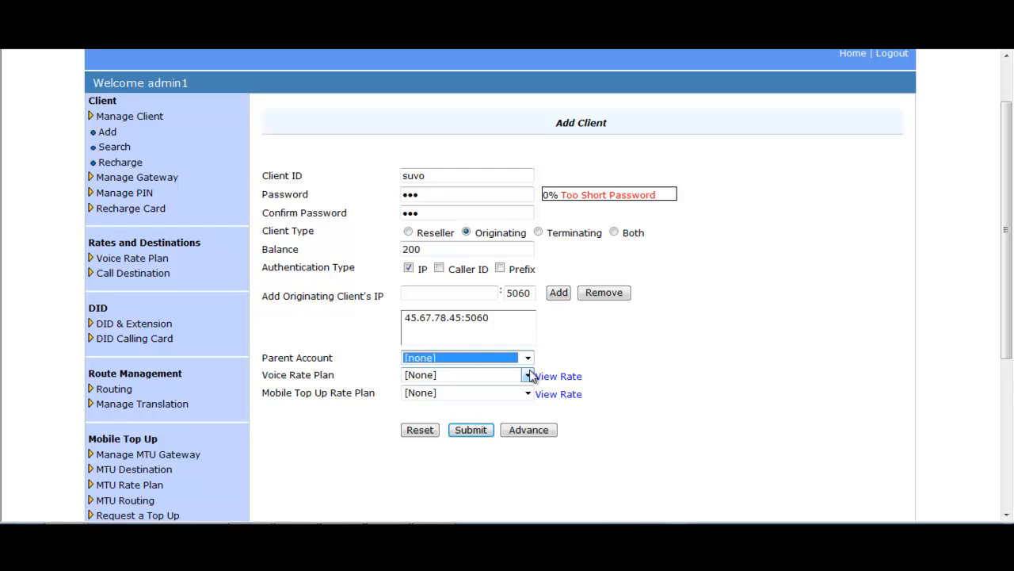
left_click(528, 375)
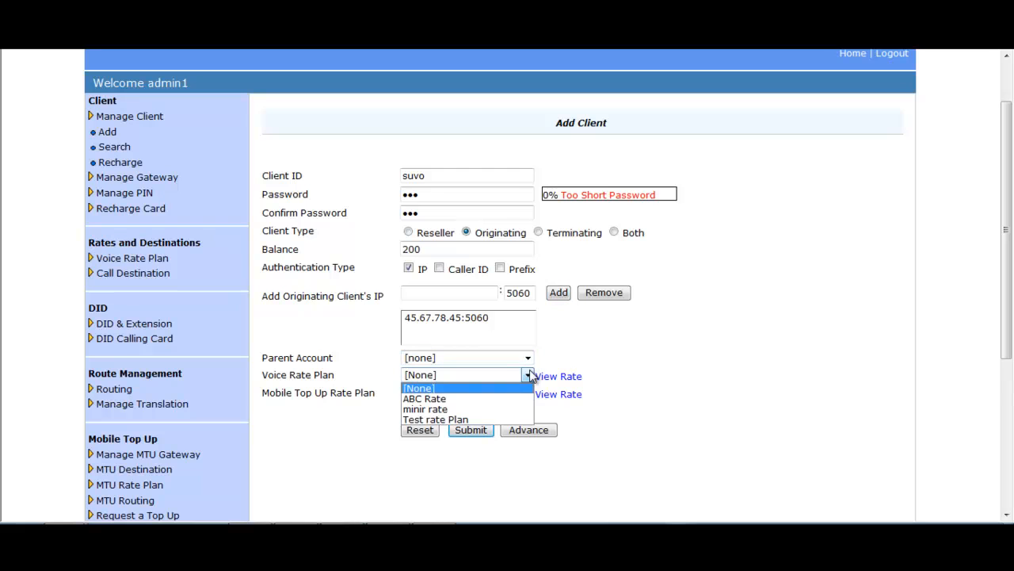
left_click(446, 409)
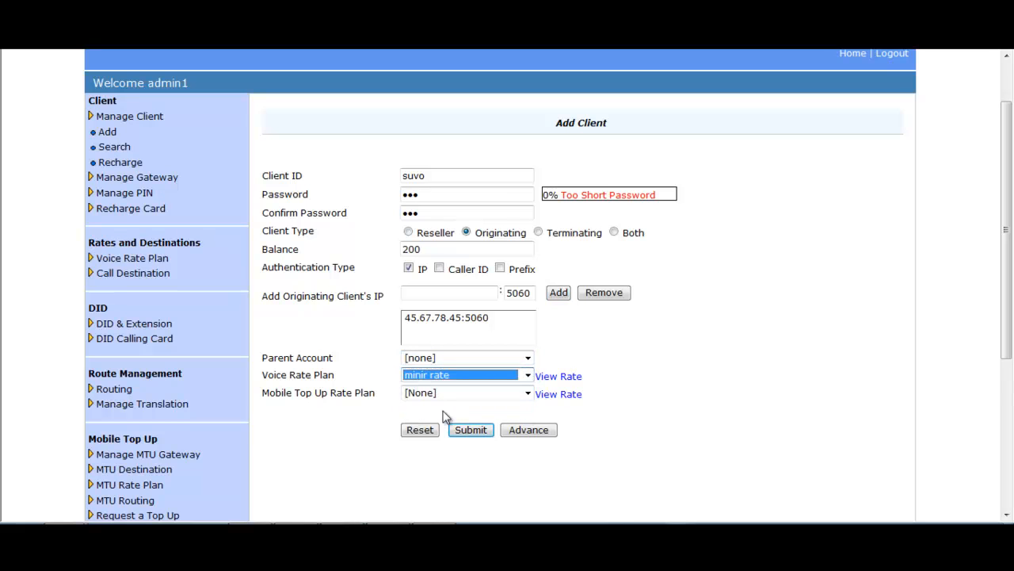
left_click(528, 395)
left_click(491, 406)
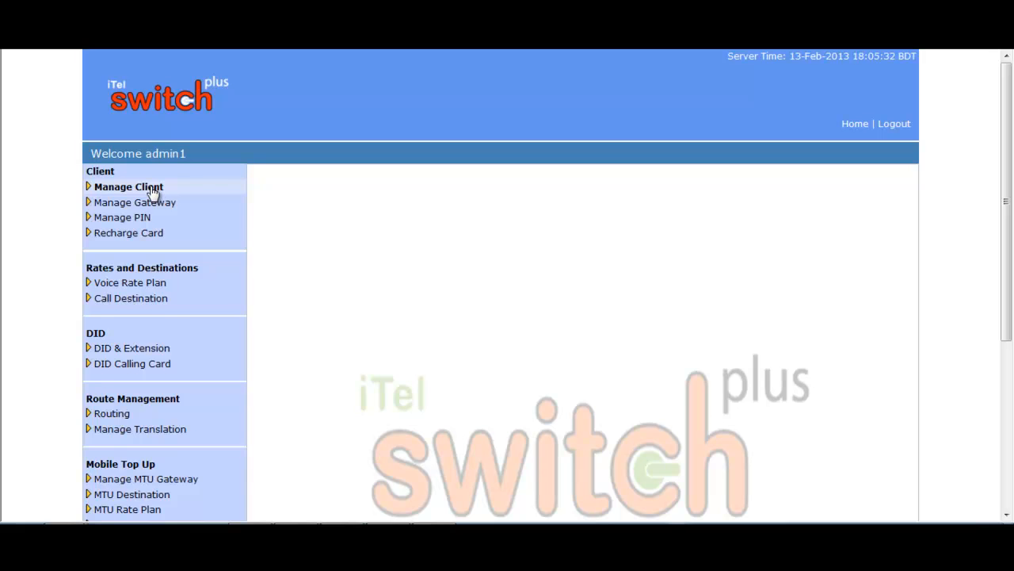
- Open a new Add Client form and fill in the client ID and a matching password
left_click(125, 188)
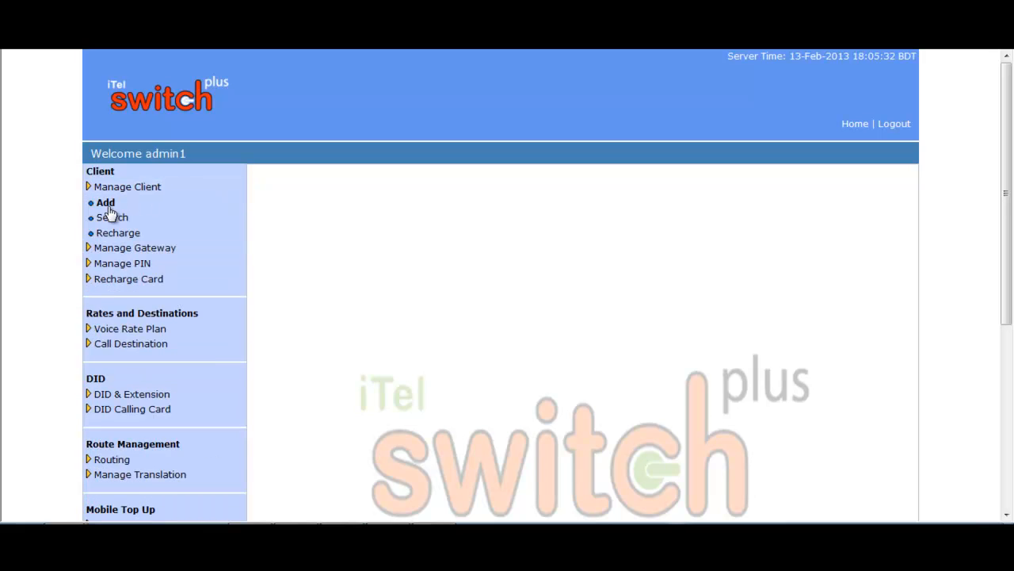
left_click(106, 204)
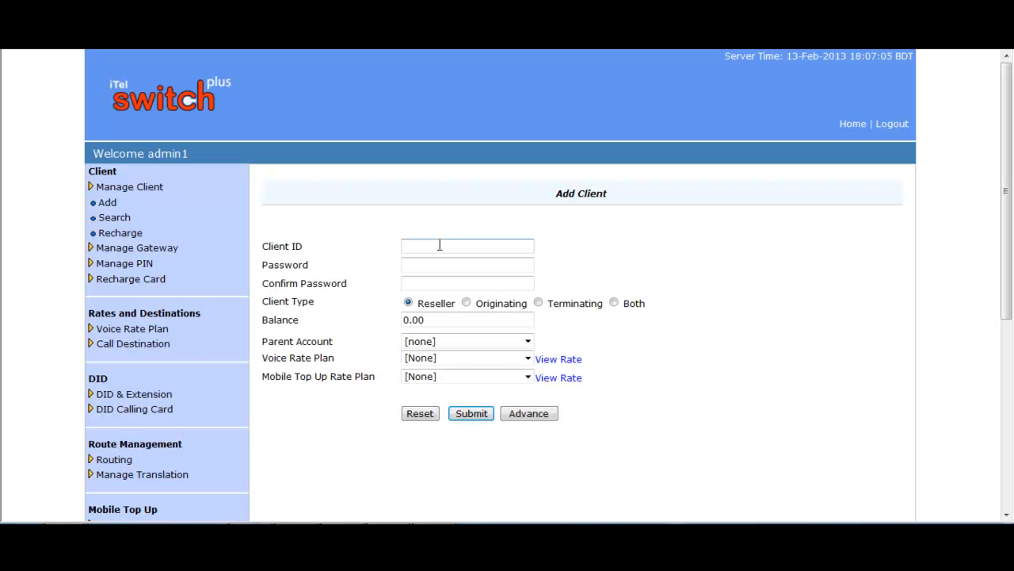
type("touab")
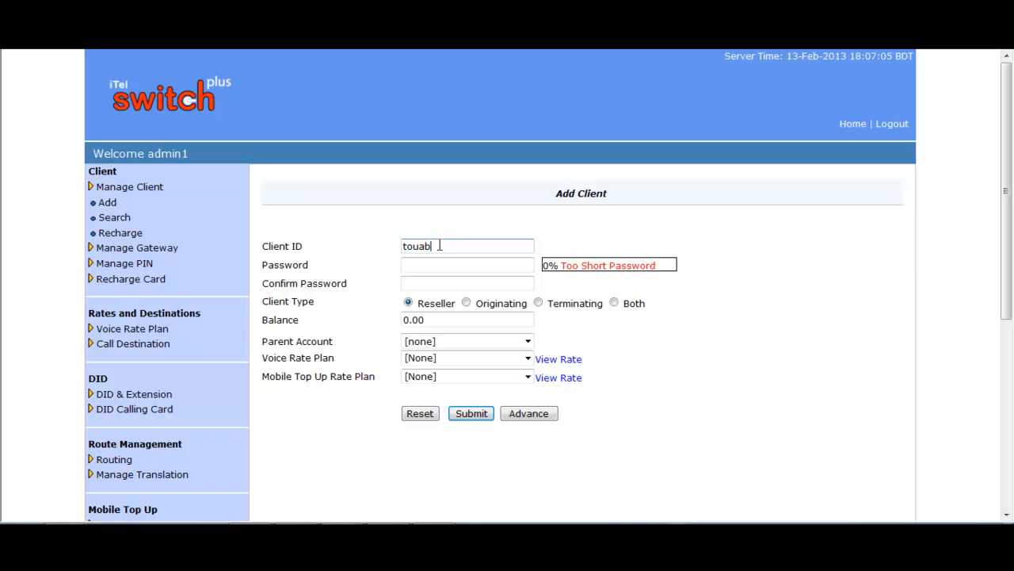
left_click(426, 264)
type("123")
left_click(426, 283)
type("123")
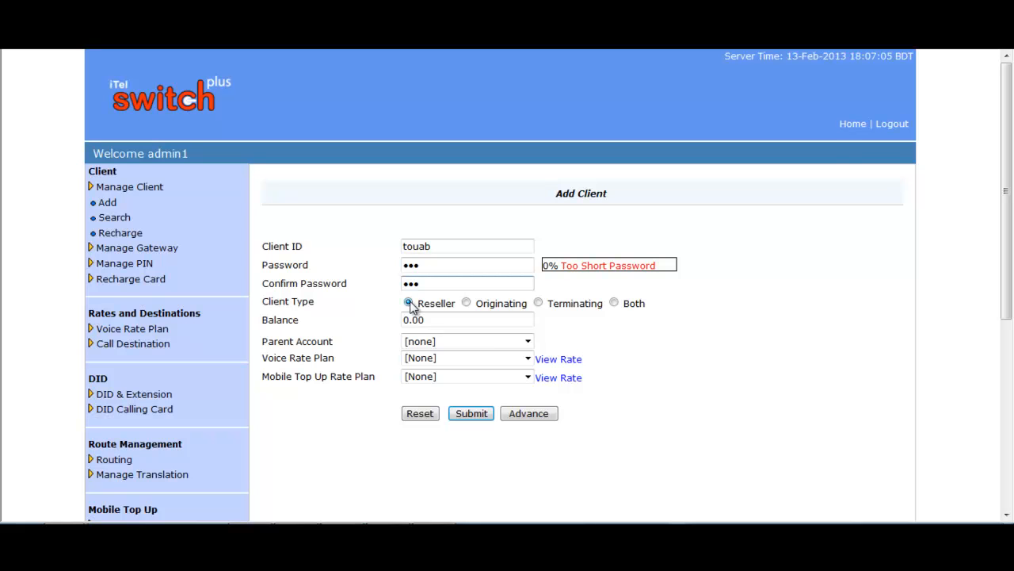
- Set the client type to Terminating, leaving the balance at 0.00
left_click(538, 302)
left_click(456, 319)
left_click_drag(451, 319, 395, 332)
left_click(437, 319)
- Add 56.78.56.67 on port 5060 to the terminating IPs
left_click(426, 347)
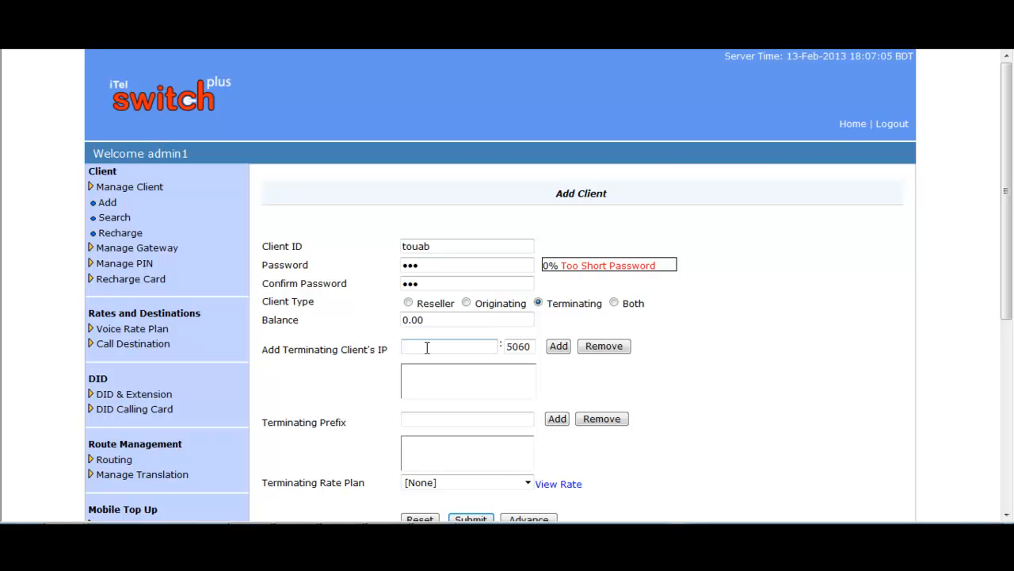
type("56.78.56.67")
left_click(530, 347)
left_click_drag(530, 347, 505, 350)
left_click(558, 348)
- Add terminating prefix 555, choose the ABC Rate plan and submit the client
scroll(557, 347, "down", 1)
left_click(433, 349)
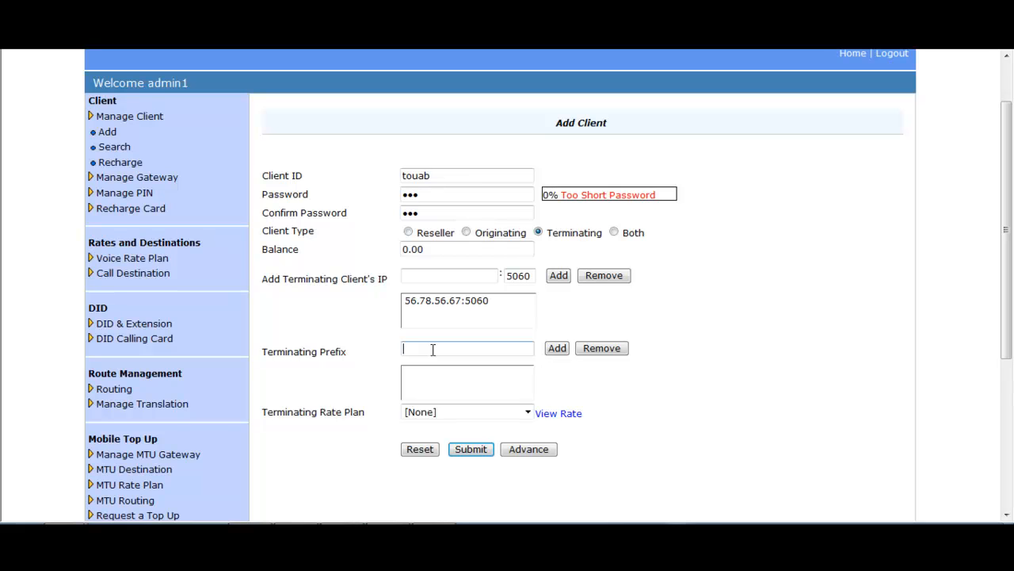
type("555")
left_click(557, 349)
left_click(527, 412)
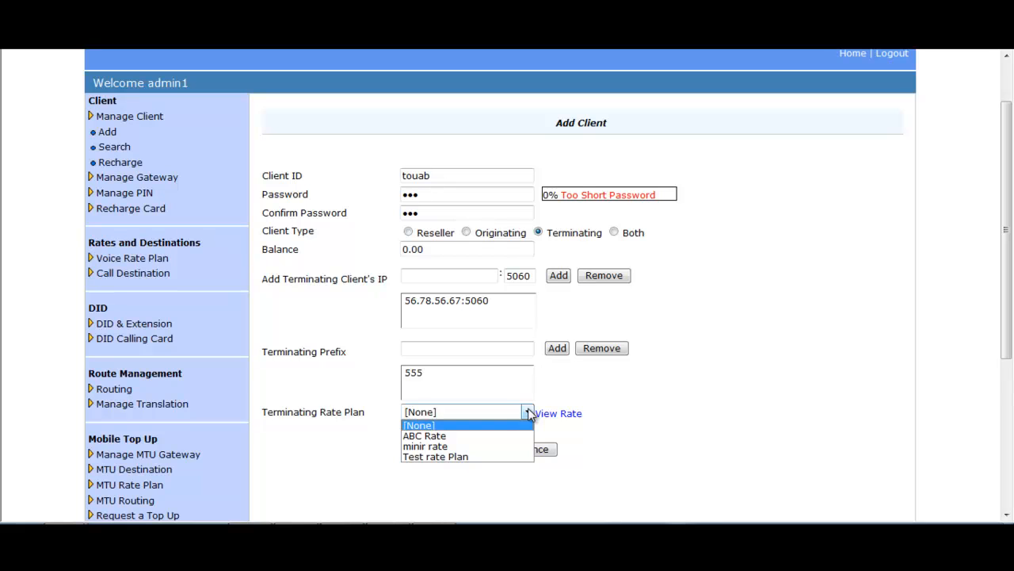
left_click(431, 436)
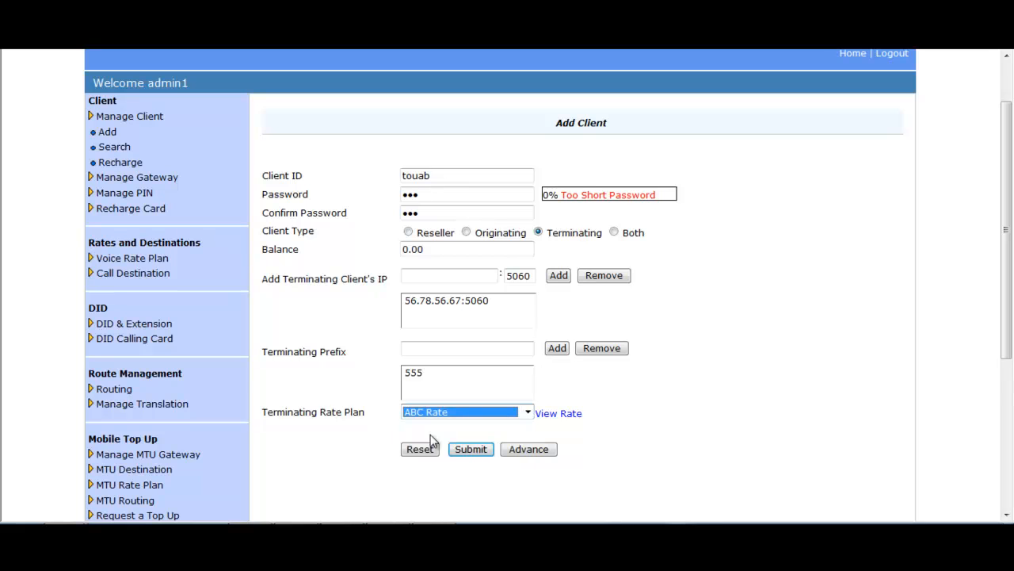
left_click(471, 449)
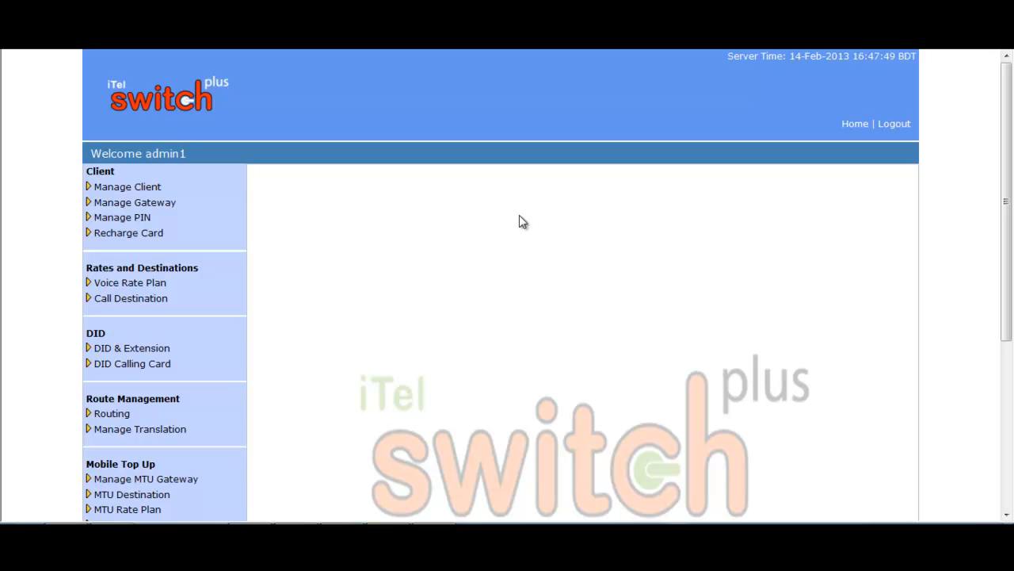
- Start a Generate PIN batch named 'USA batch' with prefix 4, 10 PINs of length 6
left_click(132, 221)
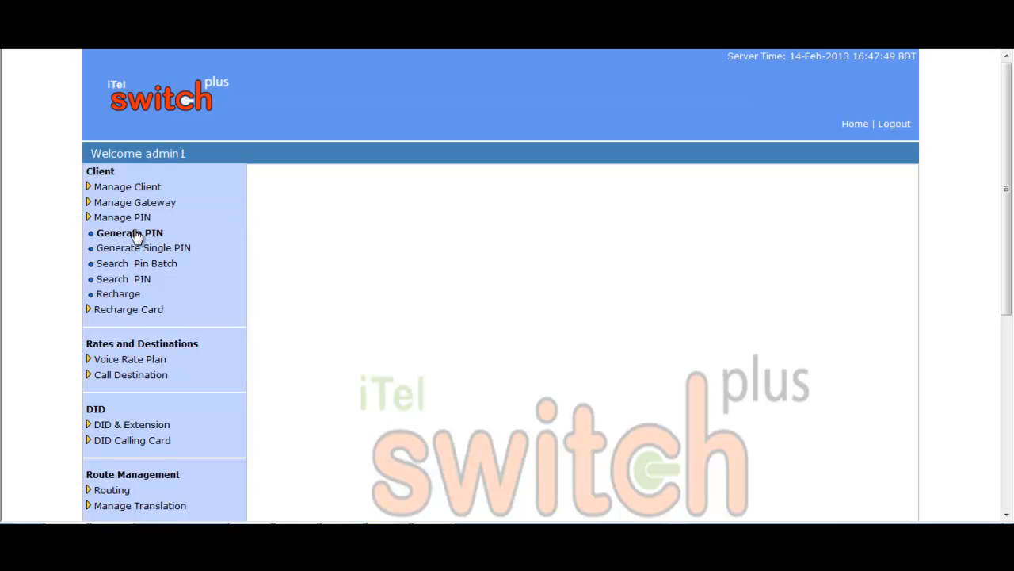
left_click(136, 234)
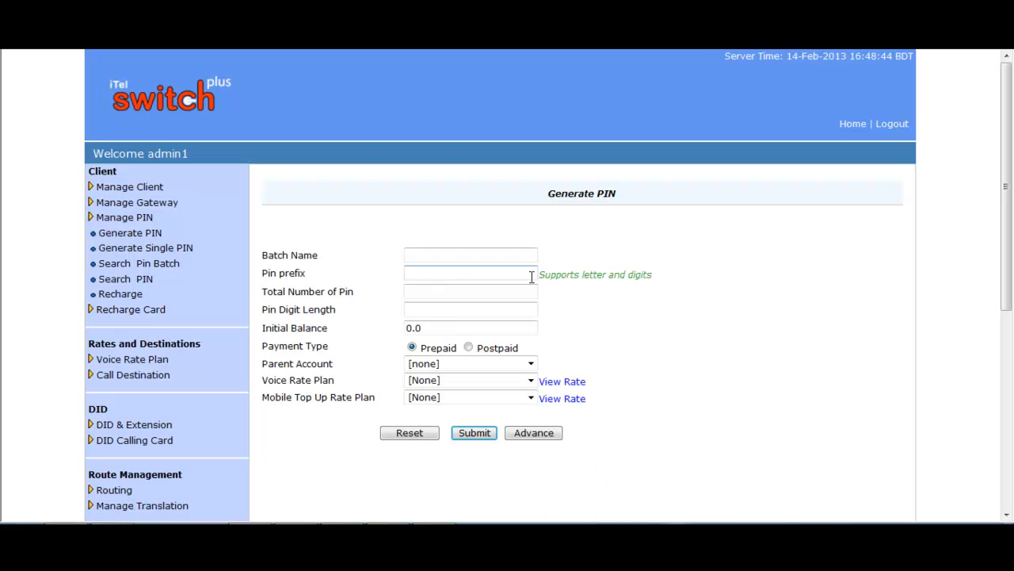
left_click(476, 256)
type("USA batch")
left_click(438, 272)
type("4")
left_click(438, 291)
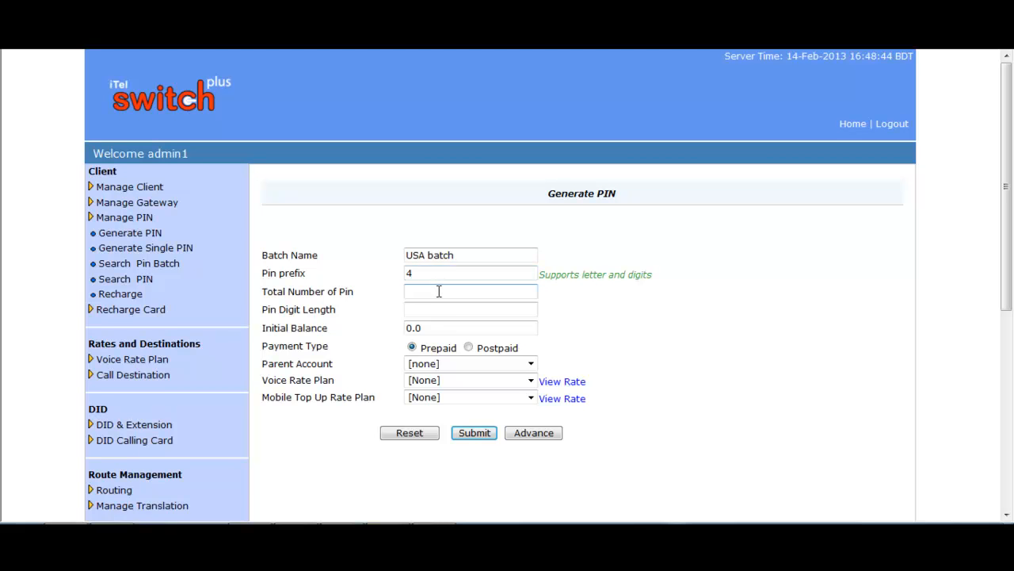
type("10")
left_click(436, 311)
type("6")
- Set initial balance 20, Prepaid, no parent, habib rate voice plan and no top-up plan
left_click(445, 326)
left_click_drag(431, 324, 404, 325)
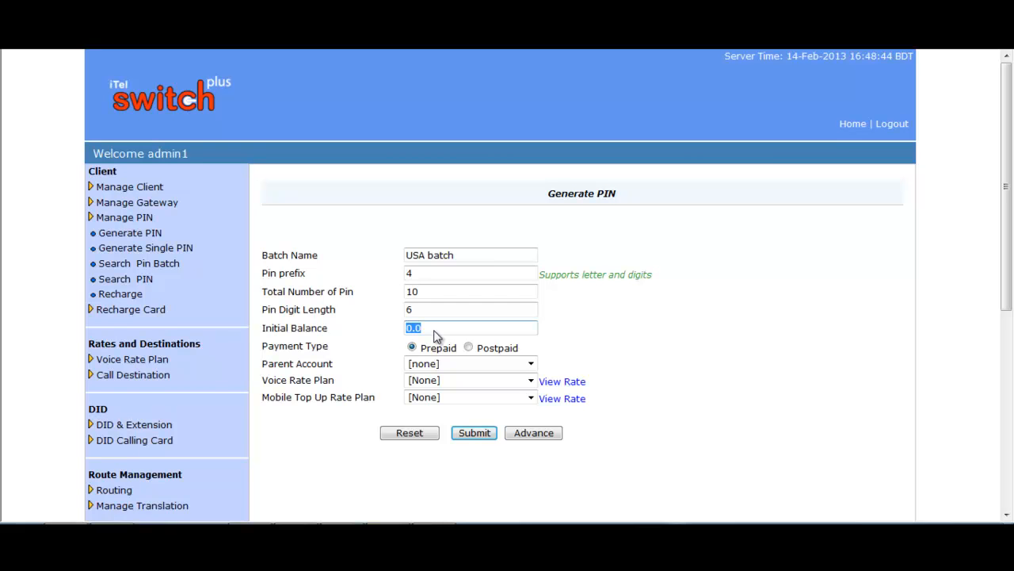
type("20")
left_click(413, 347)
left_click(532, 364)
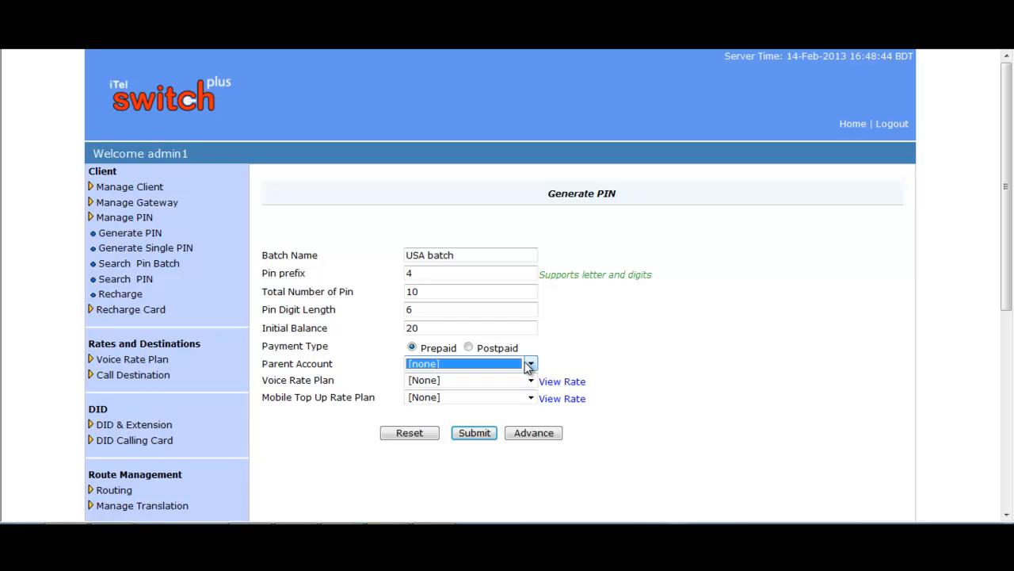
left_click(530, 382)
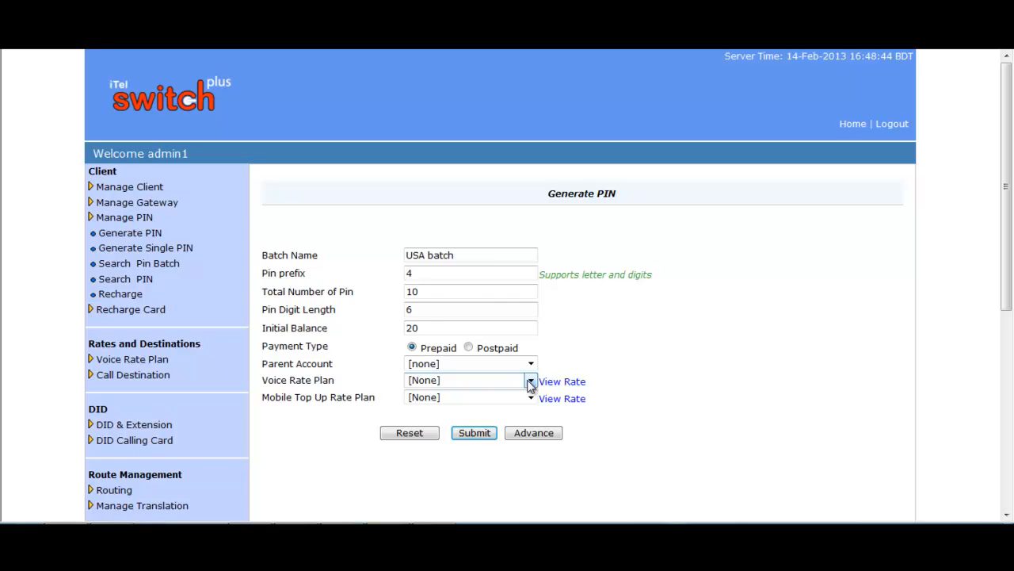
left_click(531, 381)
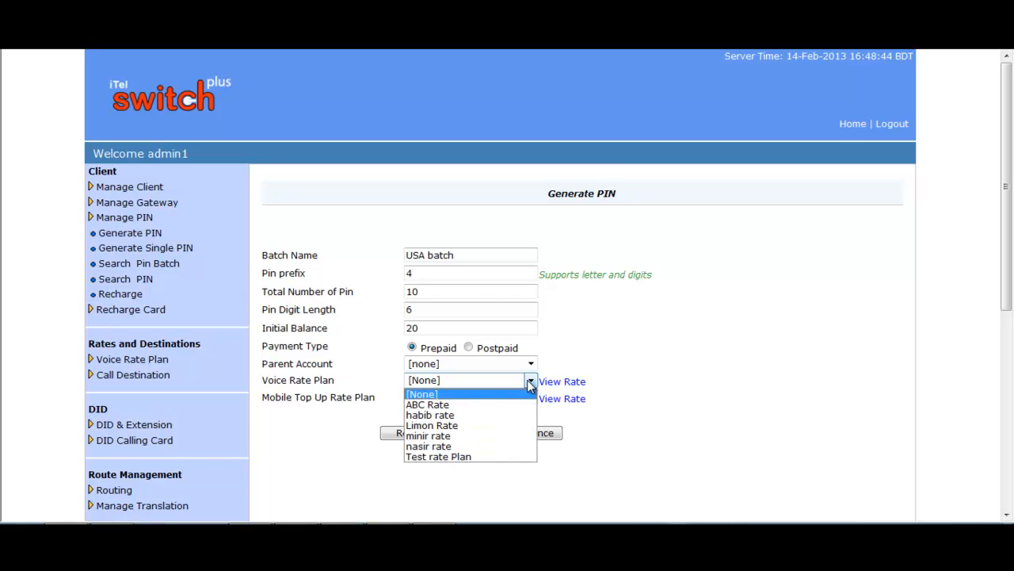
left_click(463, 417)
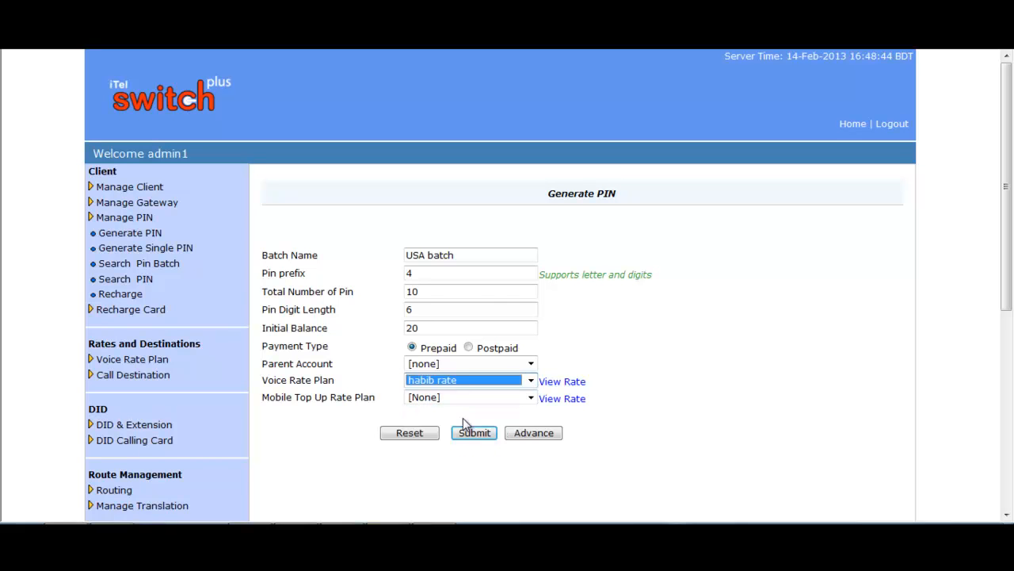
left_click(561, 365)
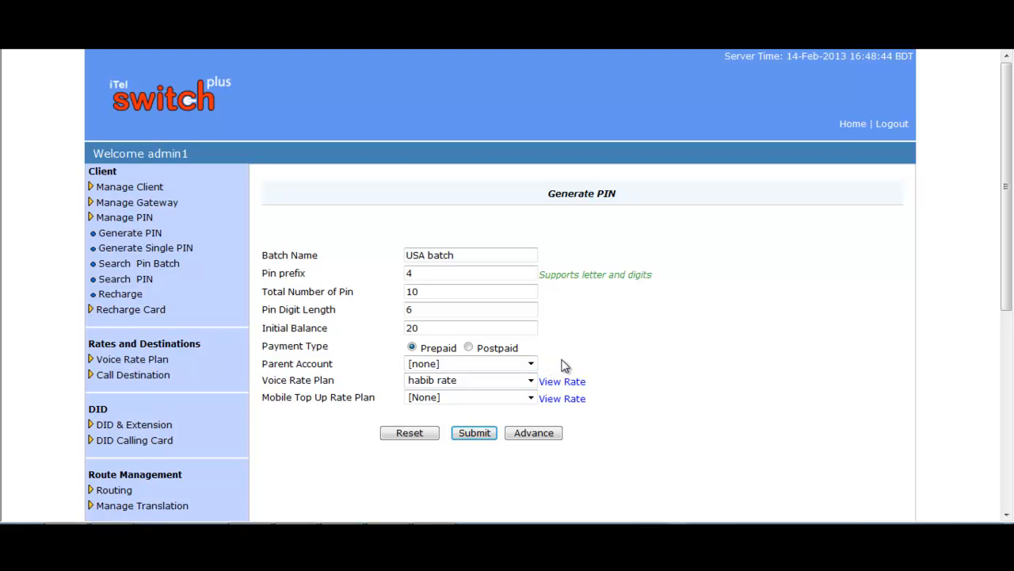
left_click(531, 399)
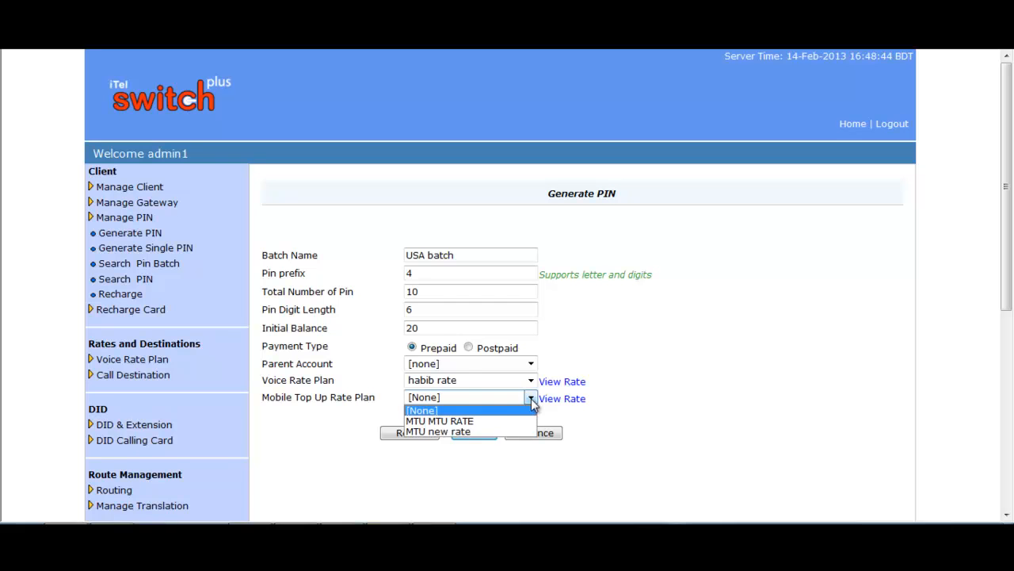
left_click(484, 396)
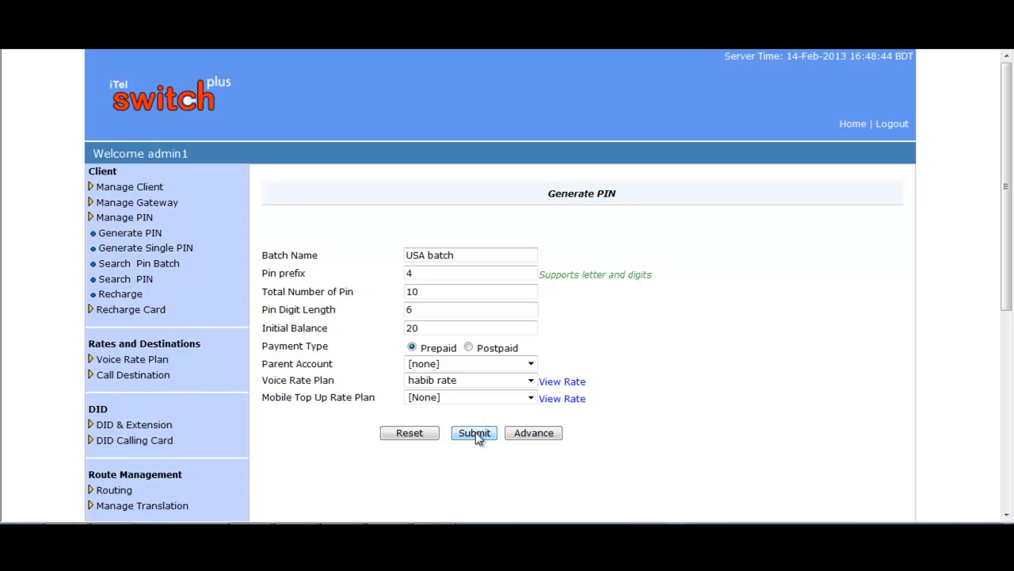
- In the advanced settings, increase rates by 1 and name the new rate plan 'NEw Rate'
left_click(534, 439)
scroll(631, 402, "down", 3)
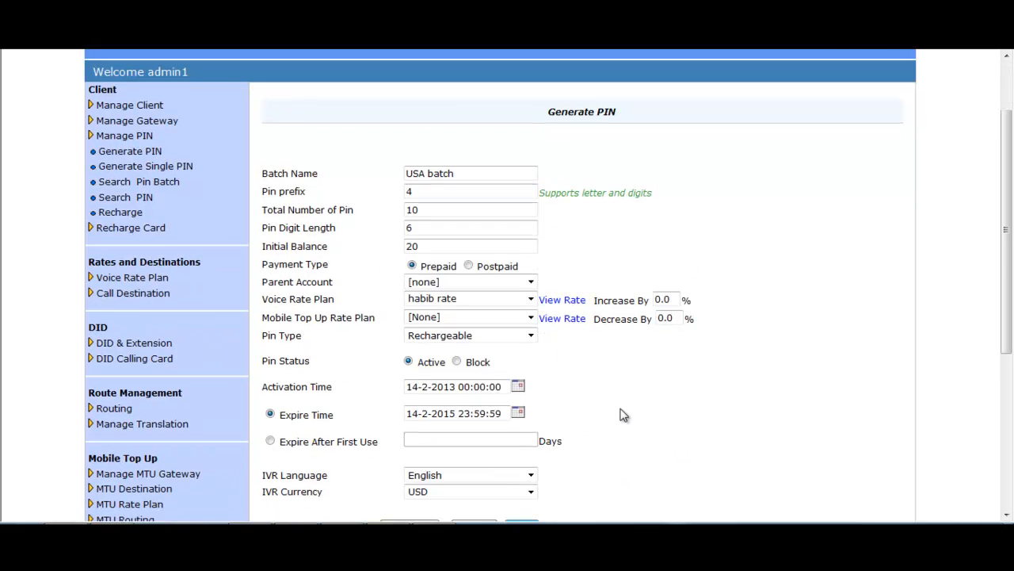
left_click(672, 239)
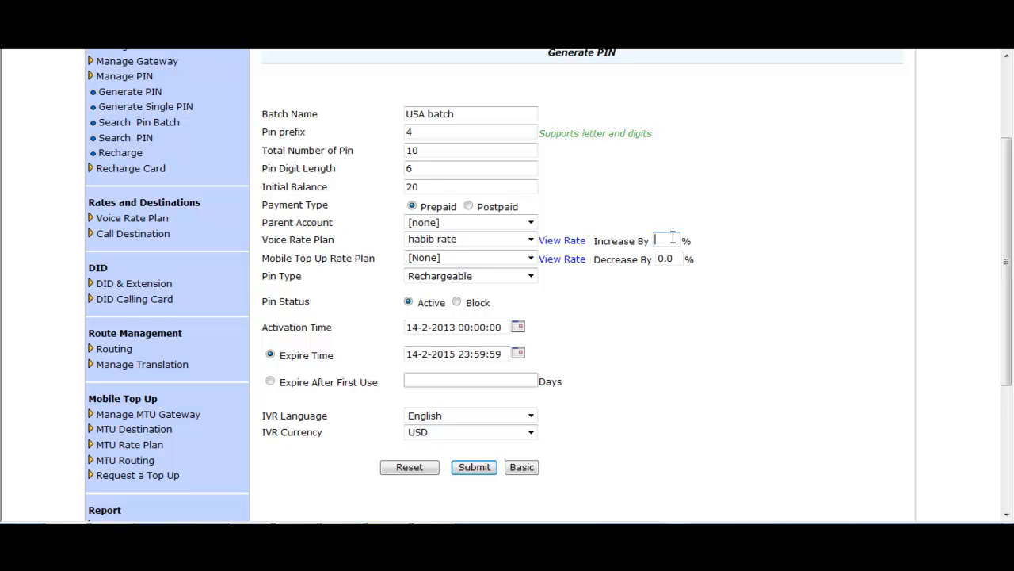
type("1")
left_click(815, 239)
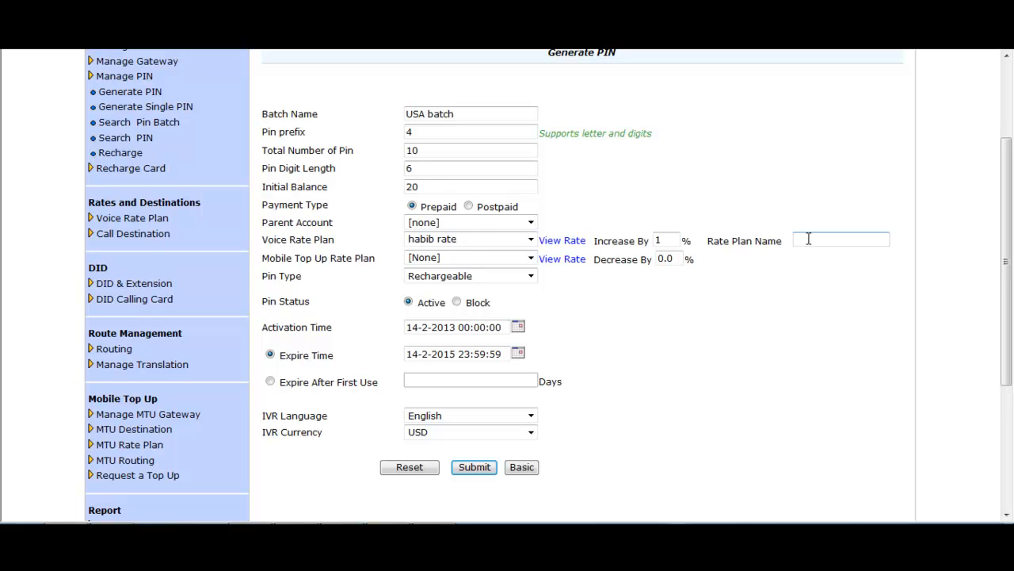
type("NEw Rate")
key("Tab")
left_click(718, 317)
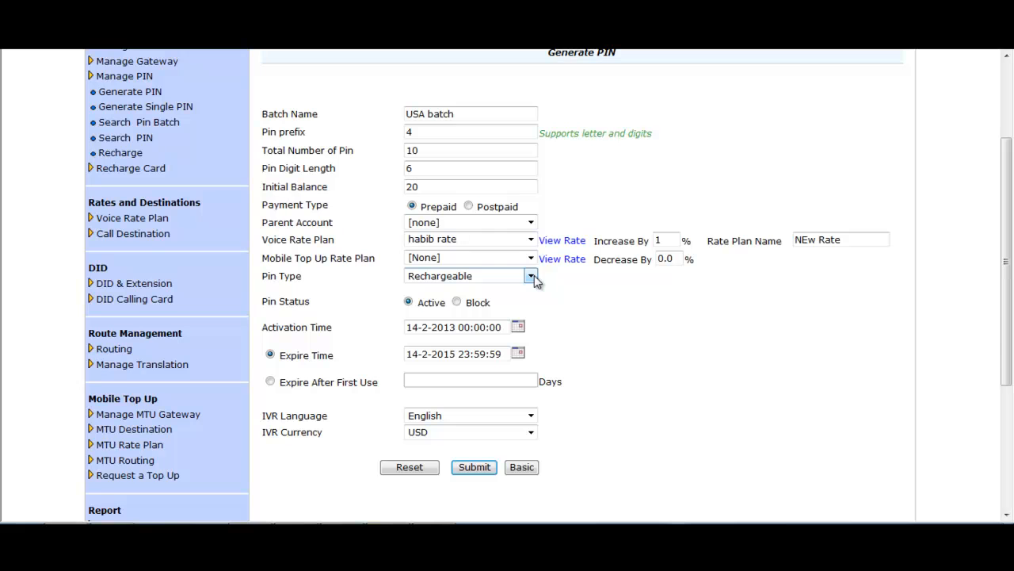
- Keep Rechargeable PINs expiring 100 days after first use, English IVR and USD, then generate
left_click(531, 277)
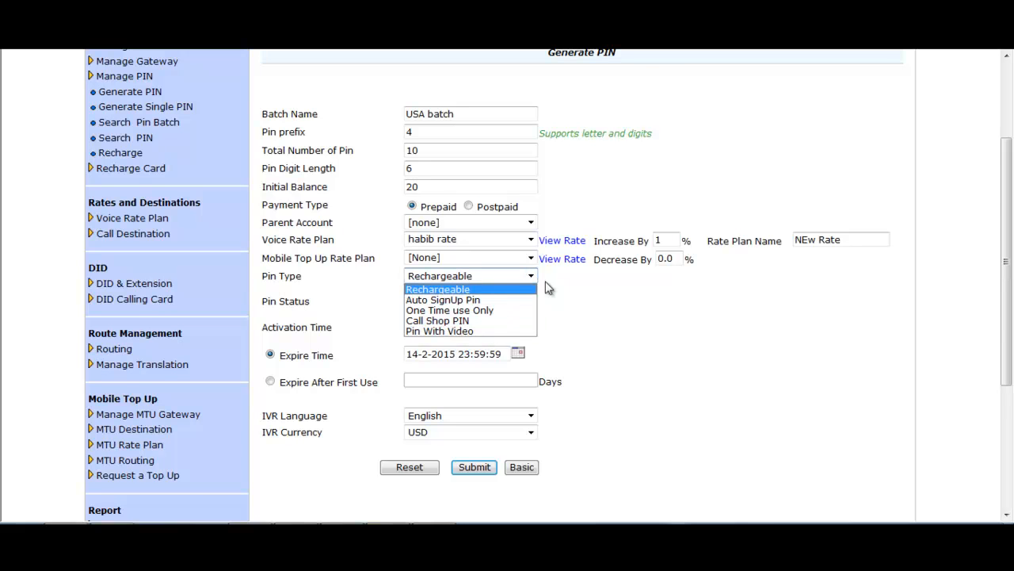
left_click(582, 291)
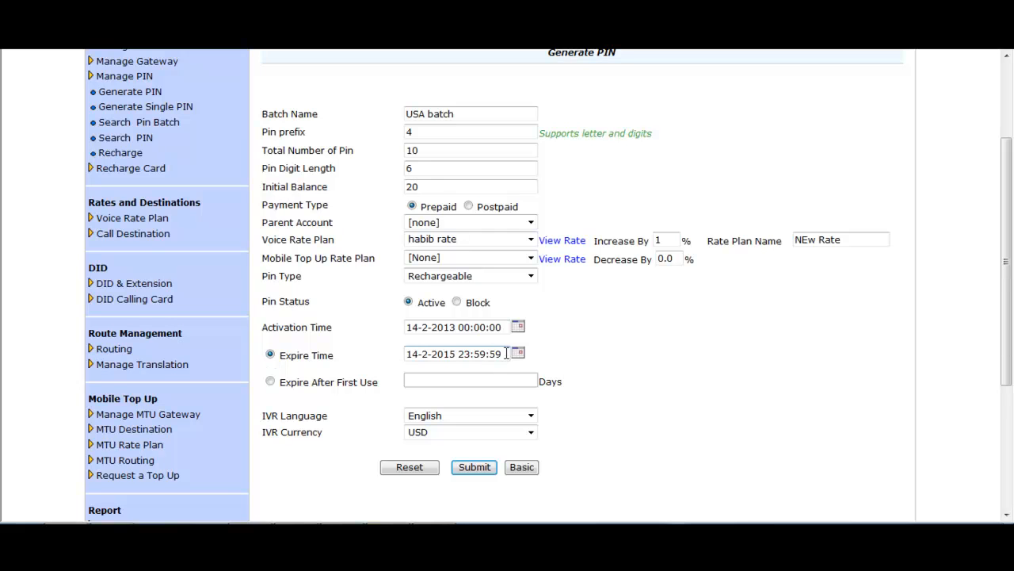
left_click(270, 382)
left_click(426, 381)
left_click_drag(426, 381, 404, 382)
type("100")
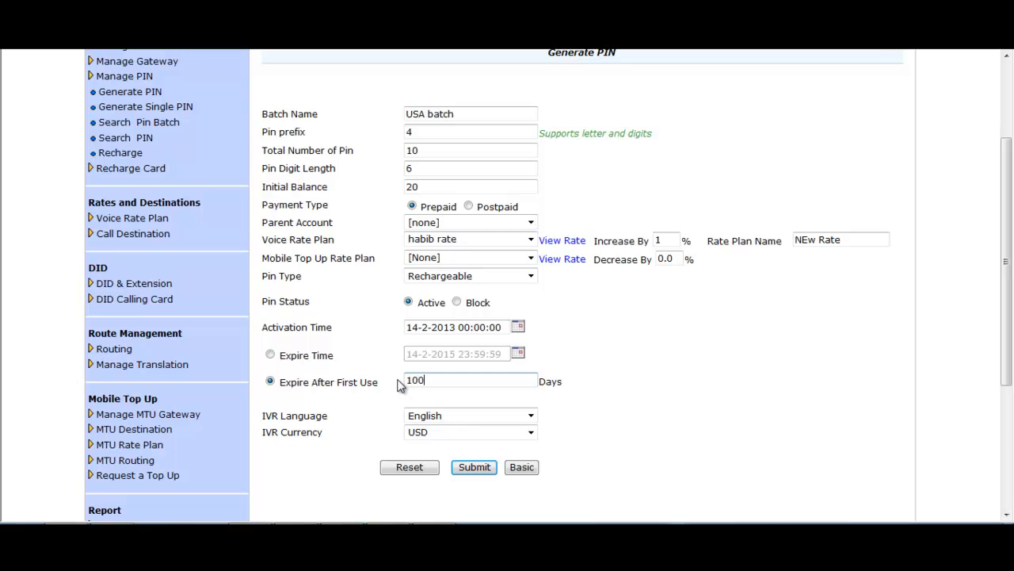
left_click(530, 417)
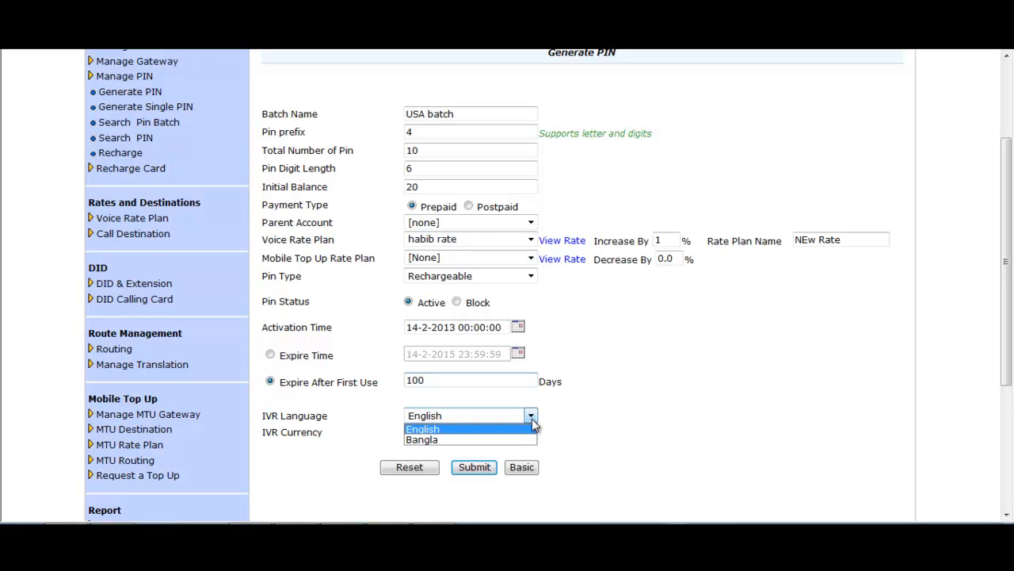
left_click(532, 421)
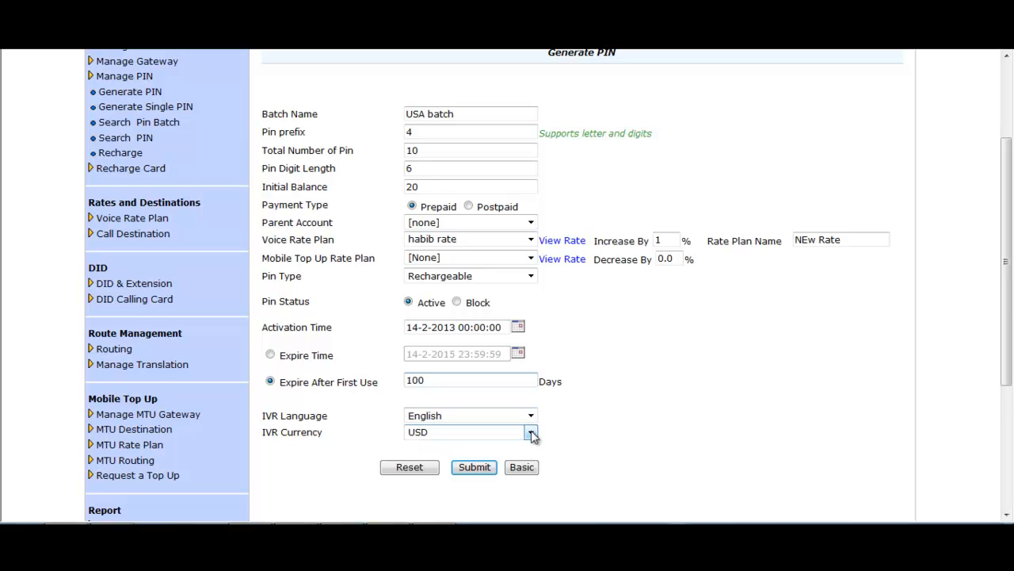
left_click(531, 433)
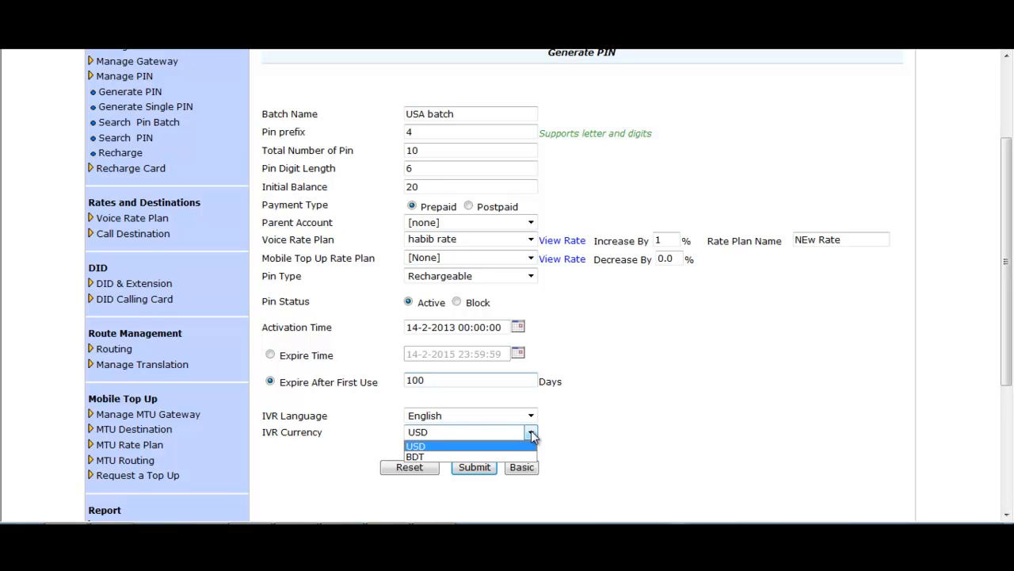
left_click(531, 434)
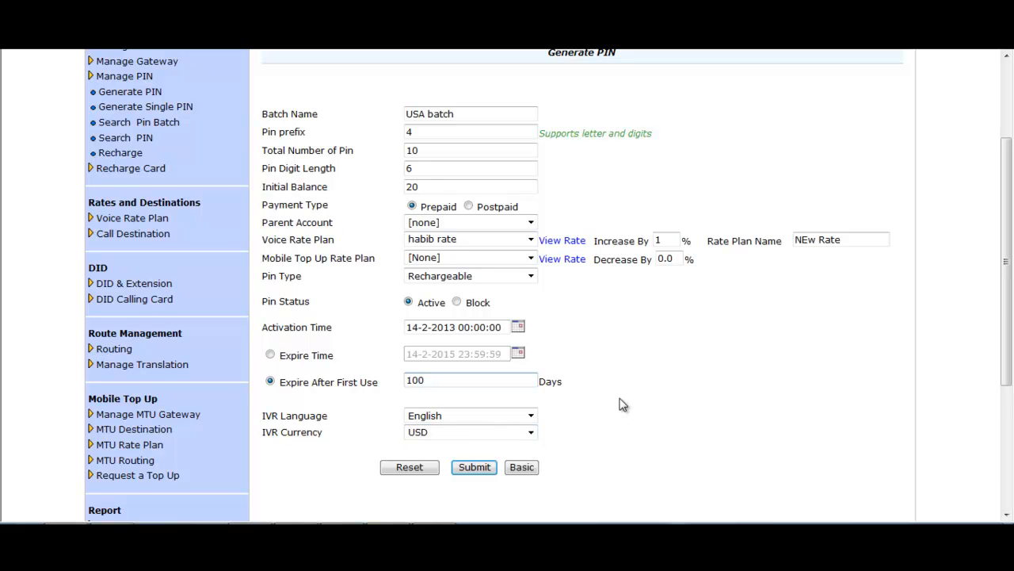
left_click(475, 468)
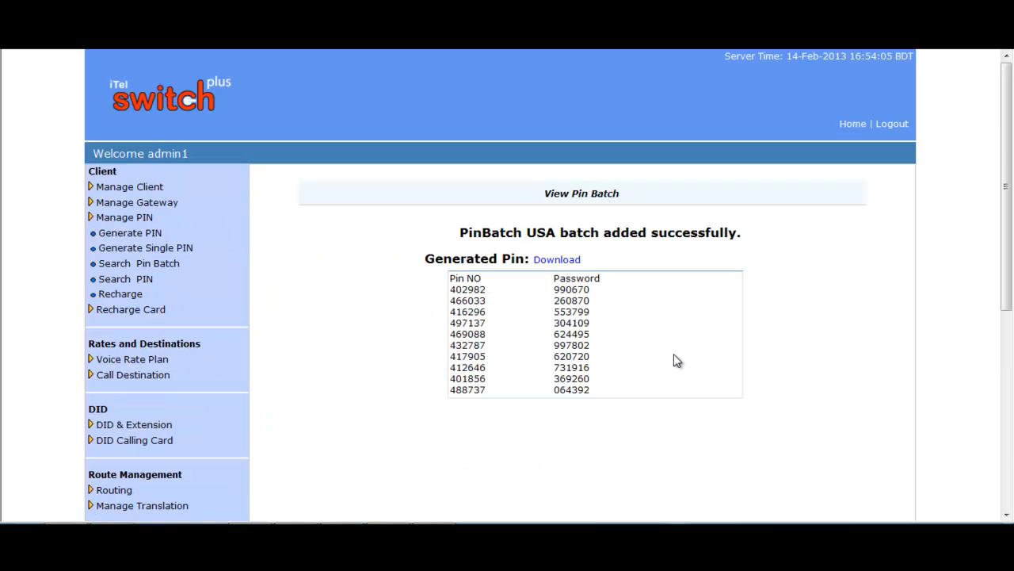
- Download the generated USA ten-PIN list and save the CSV to the Desktop
left_click(558, 262)
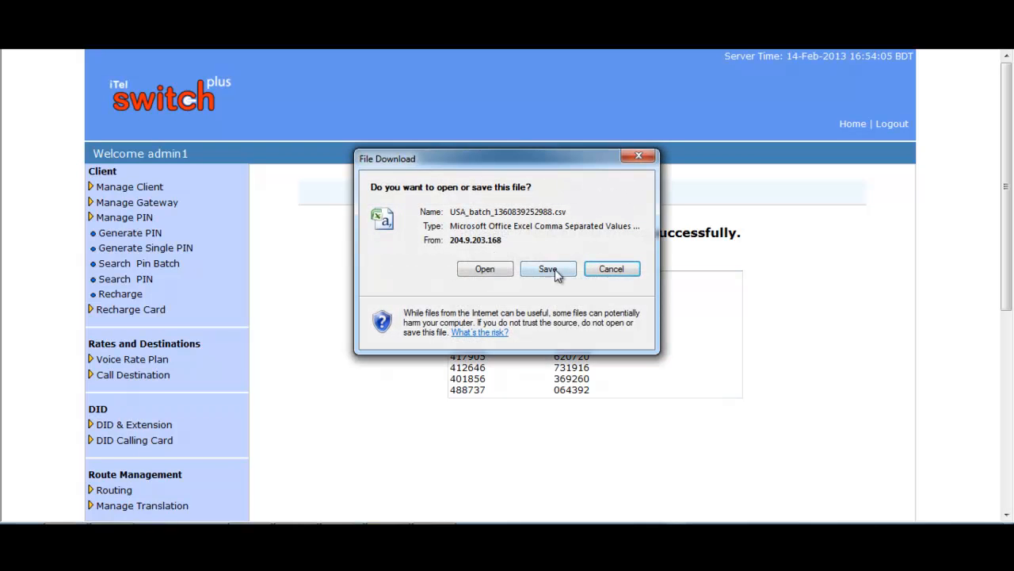
left_click(555, 269)
left_click(406, 244)
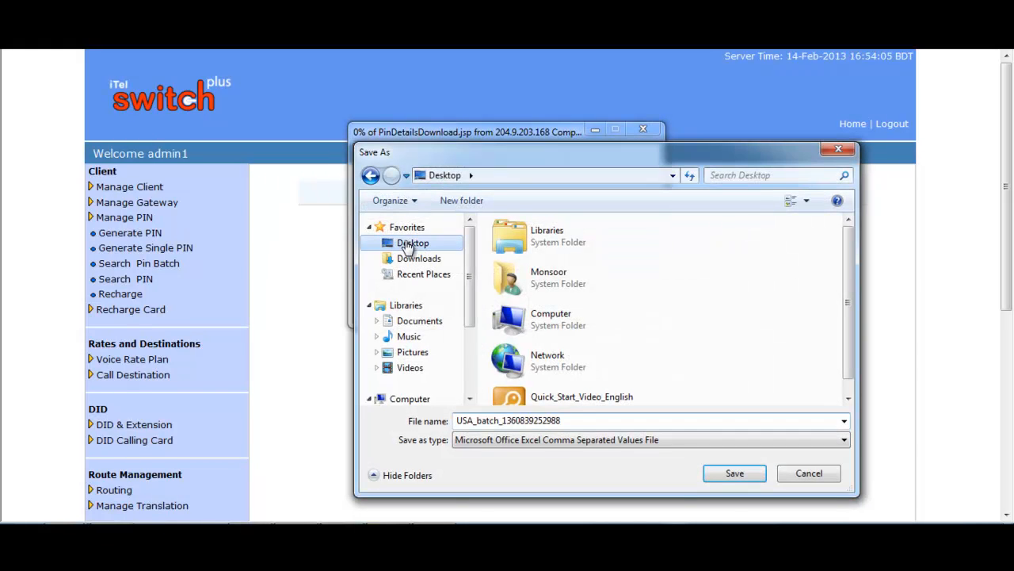
left_click(734, 473)
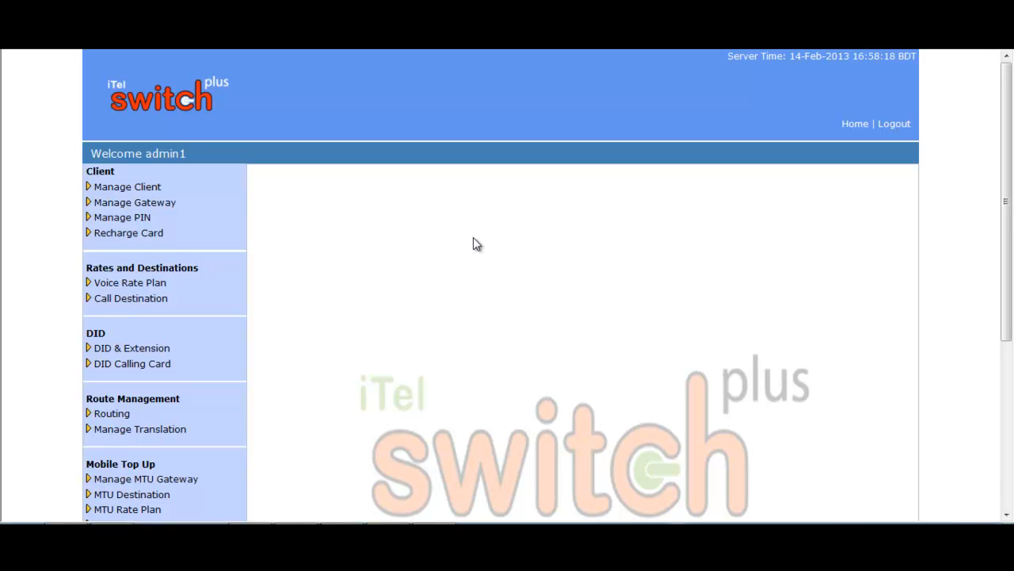
- Start a single PIN with a new PIN number and password and balance 20
left_click(151, 218)
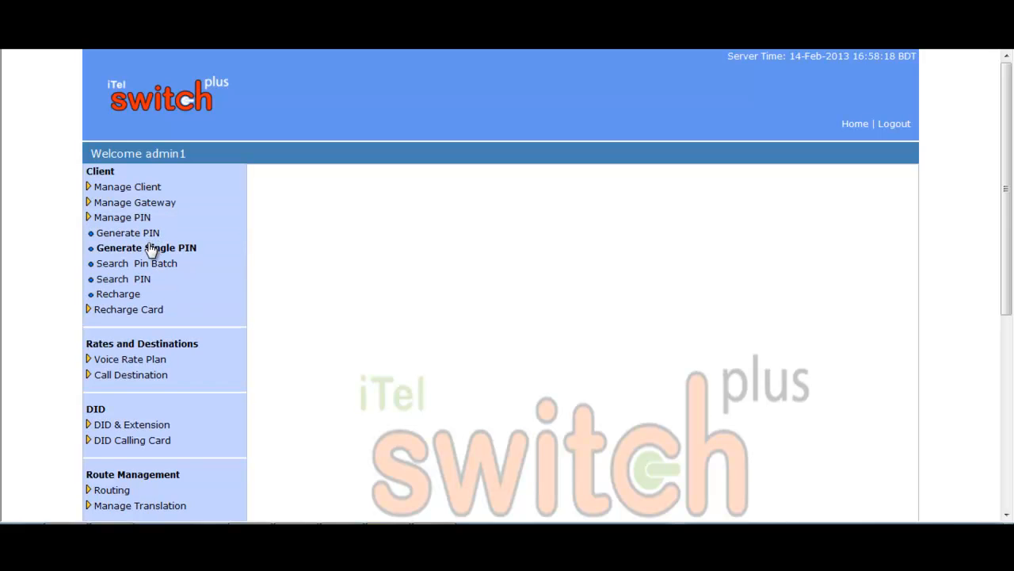
left_click(151, 249)
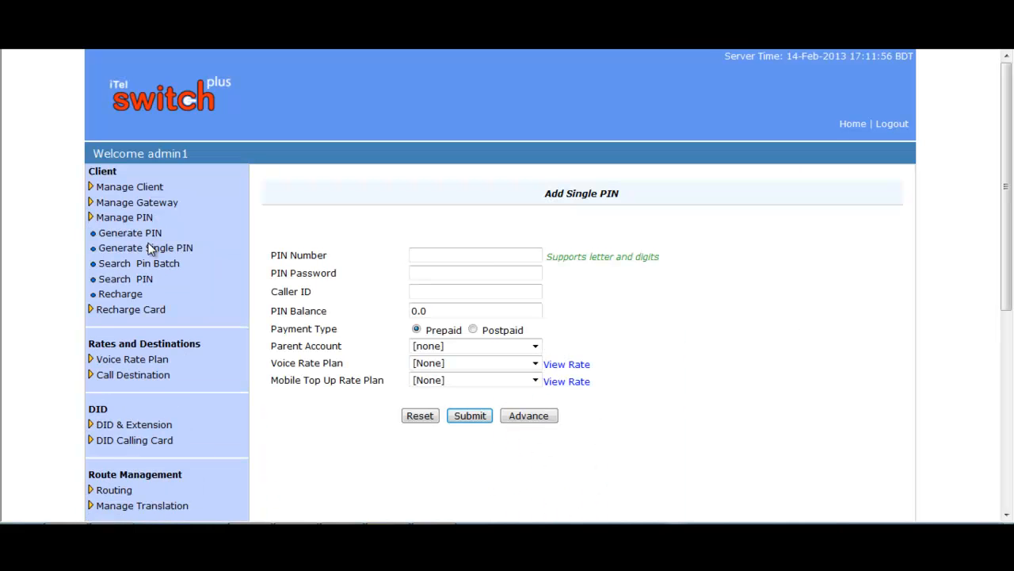
left_click(493, 258)
type("878787")
left_click(477, 272)
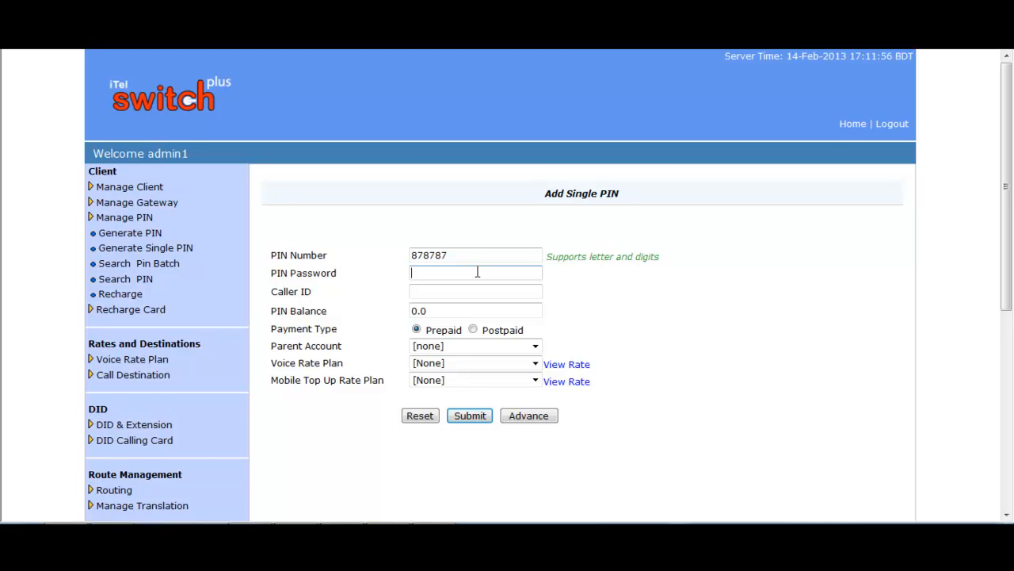
type("123")
left_click(444, 290)
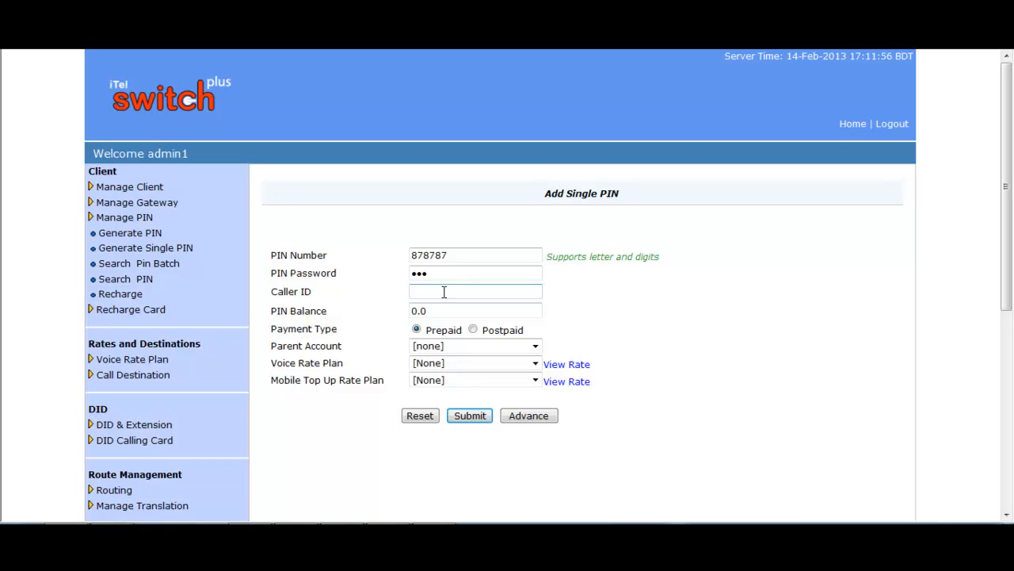
left_click_drag(430, 310, 410, 310)
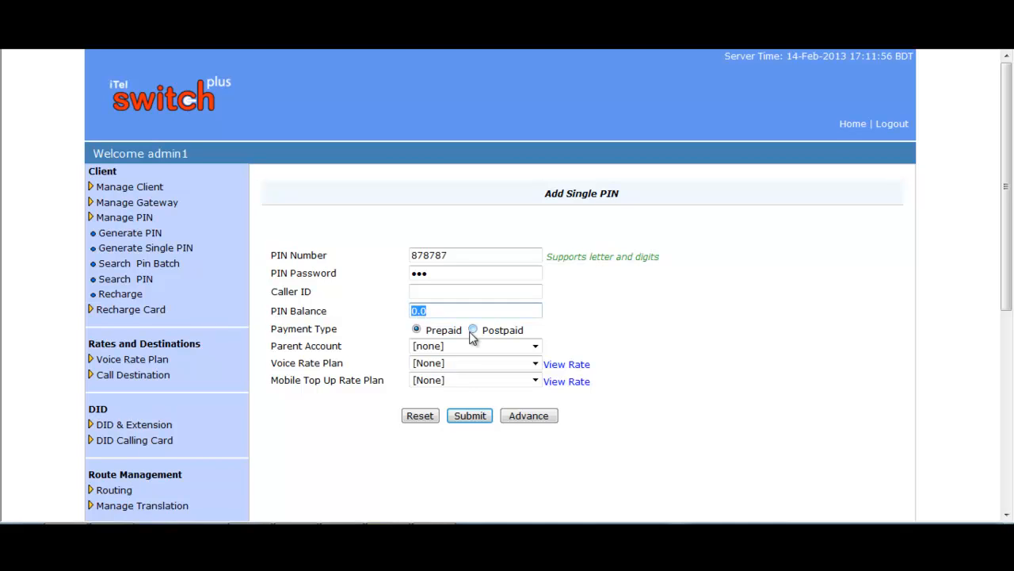
type("20")
- Keep the PIN's payment type as prepaid and its parent account at none
left_click(418, 332)
left_click(535, 348)
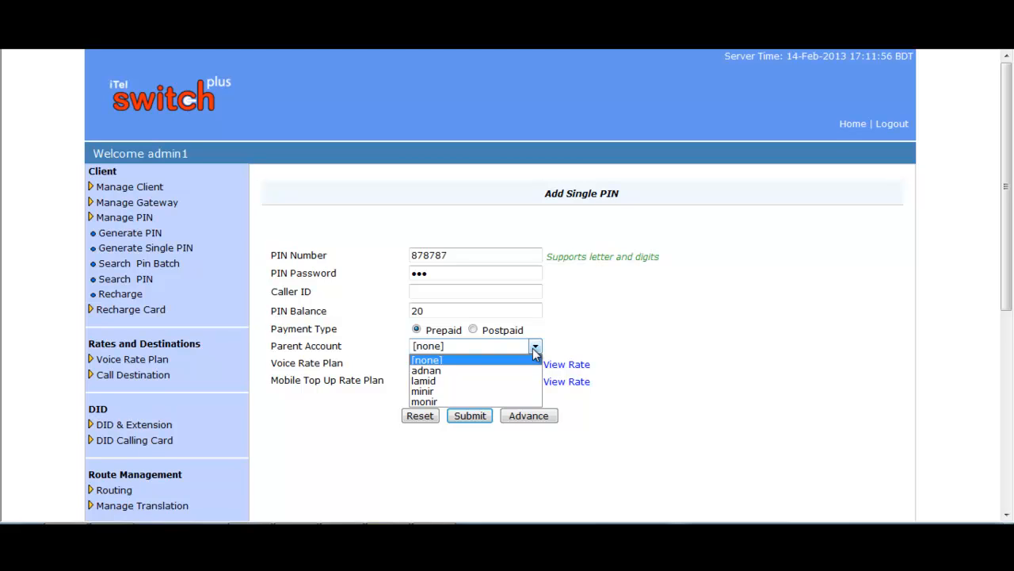
left_click(534, 349)
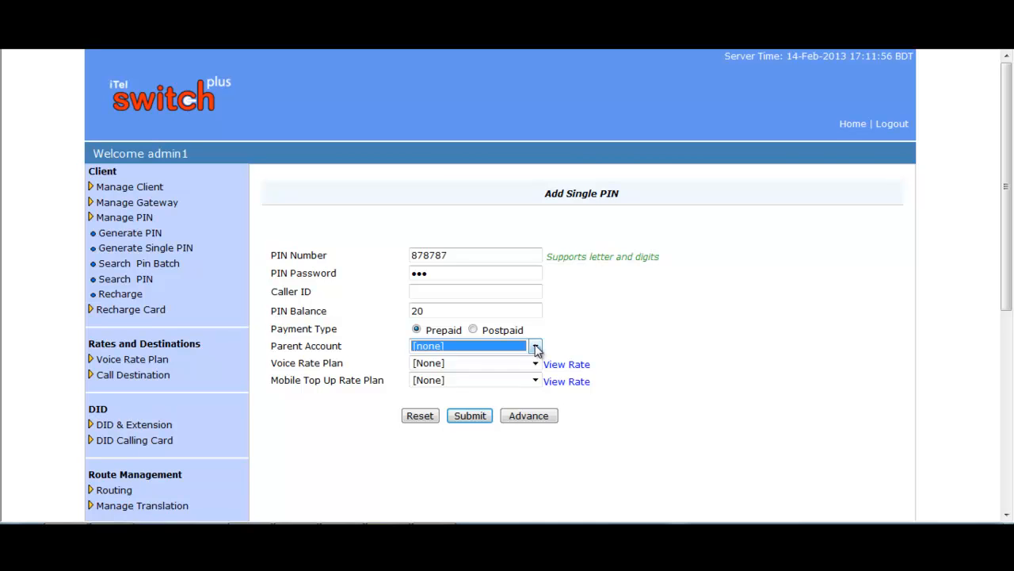
left_click(536, 349)
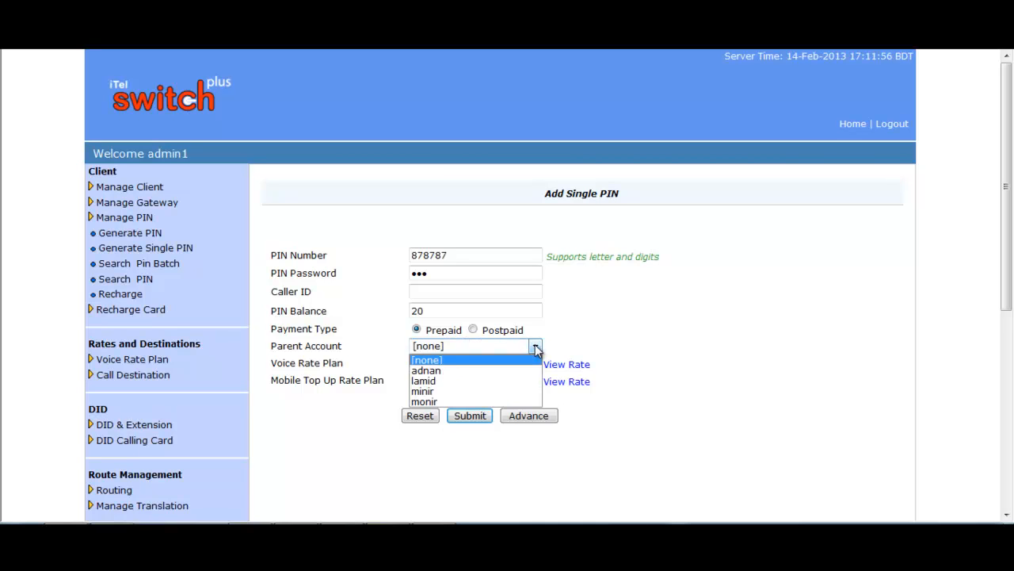
left_click(449, 347)
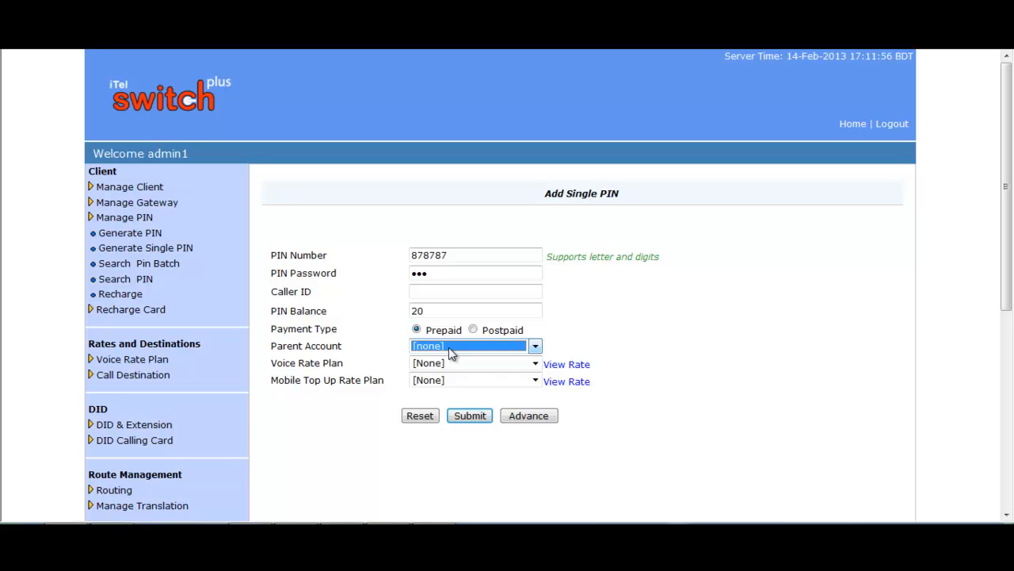
left_click(629, 331)
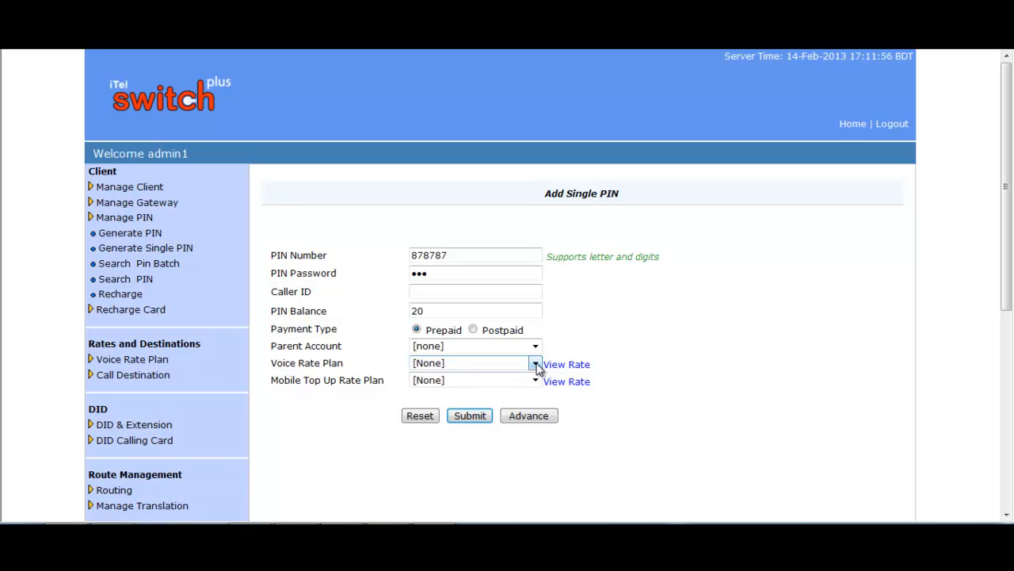
- Assign the minir rate voice plan, leave mobile top-up at None, and save the PIN
left_click(536, 365)
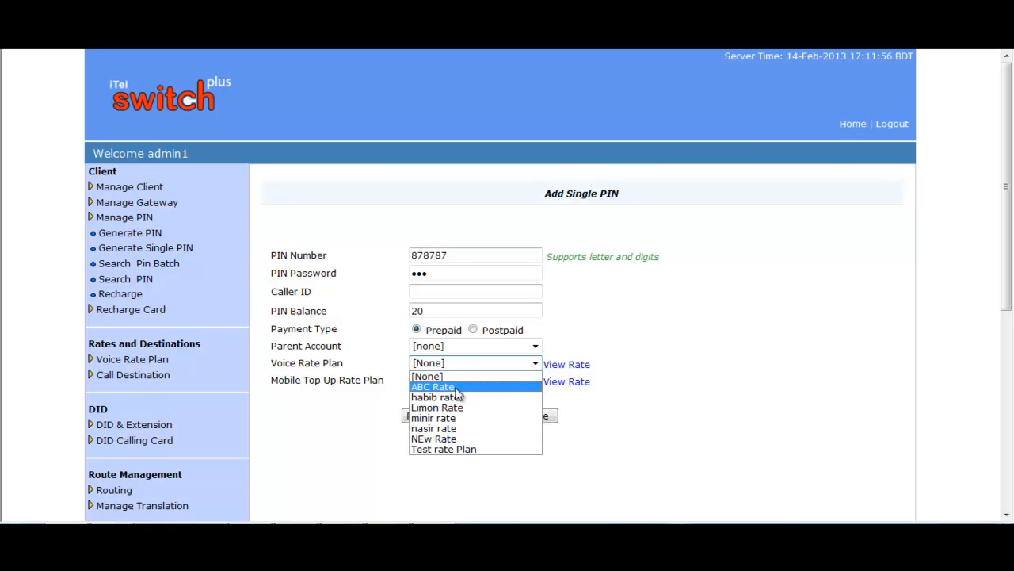
left_click(434, 424)
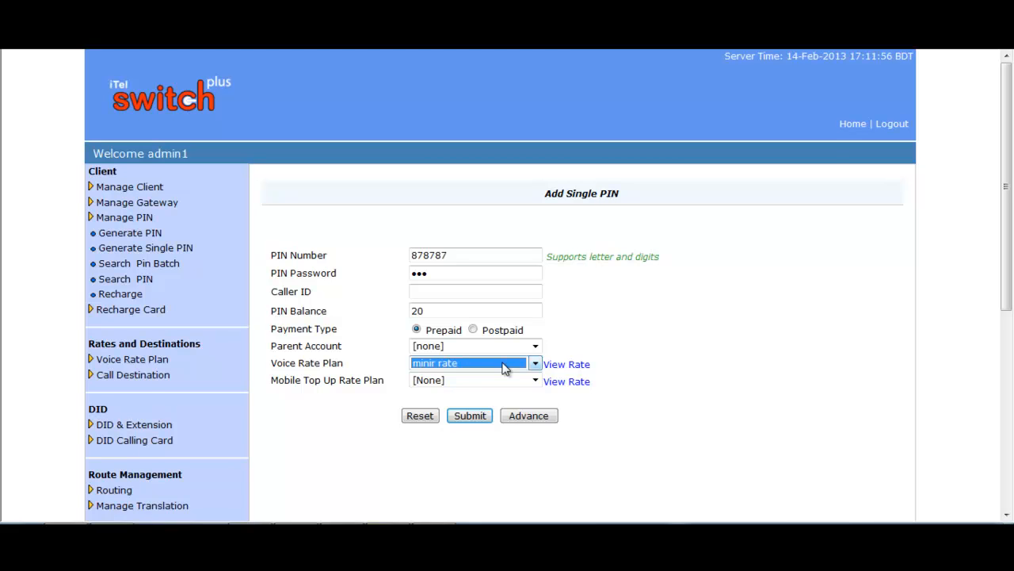
left_click(538, 380)
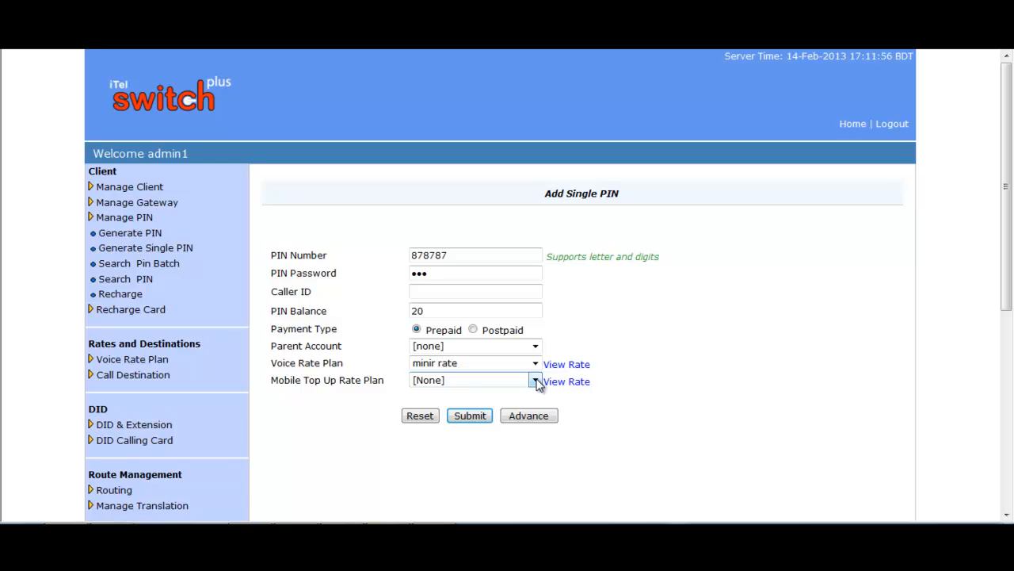
left_click(536, 382)
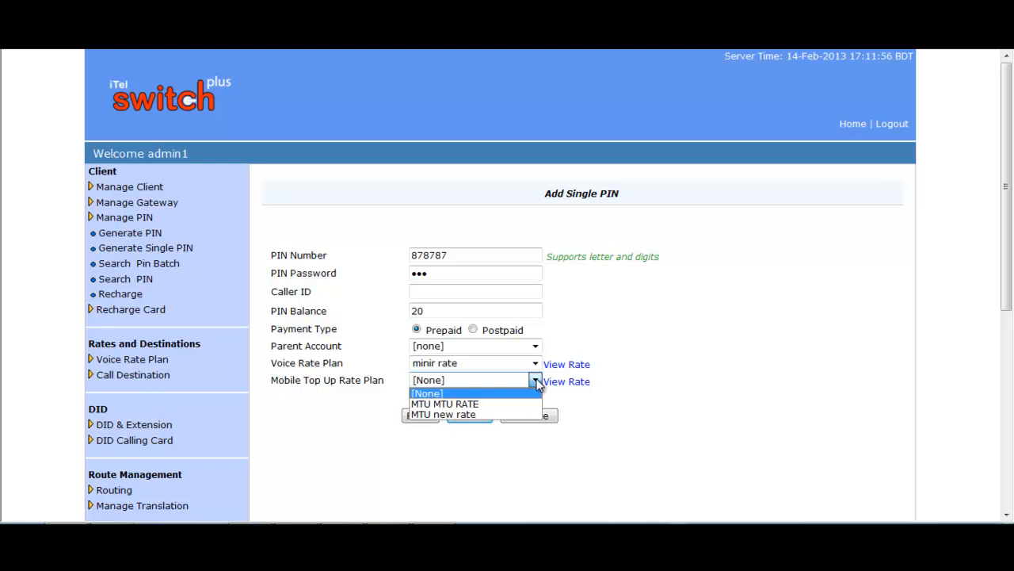
left_click(478, 404)
left_click(537, 382)
left_click(462, 392)
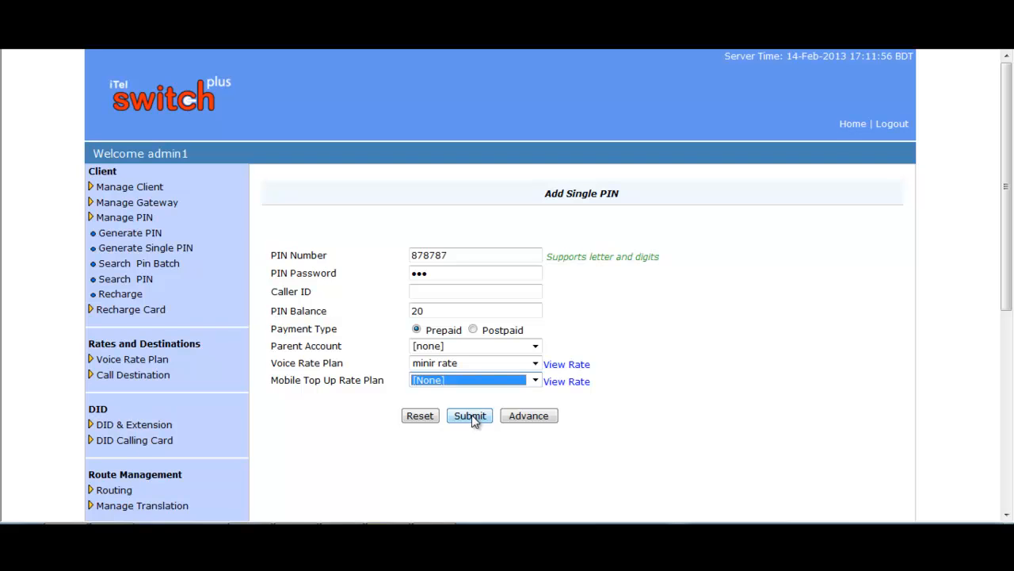
left_click(471, 414)
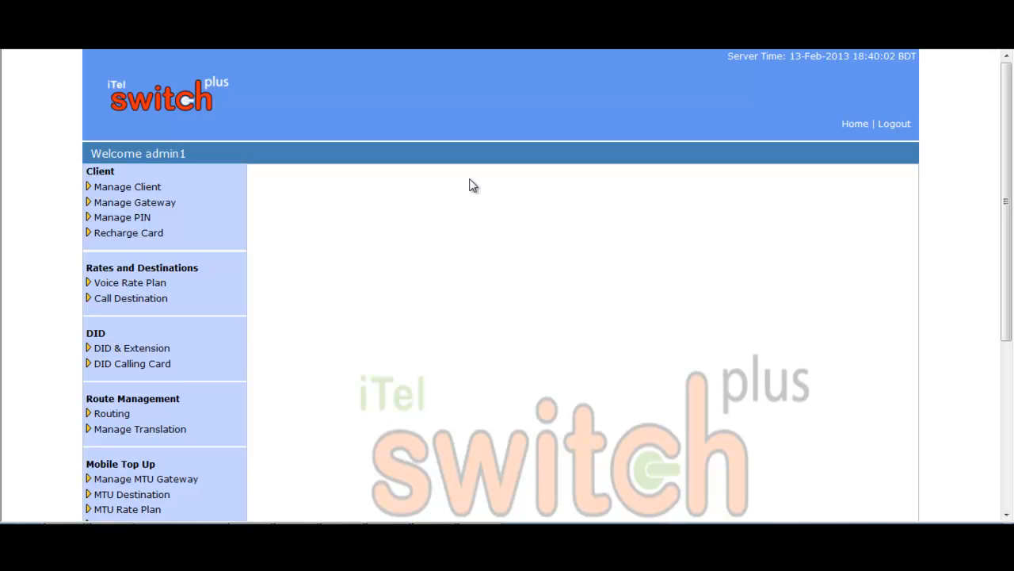
- Open the Add Call Routes form under Route Management > Routing, keeping originating client All
left_click(113, 413)
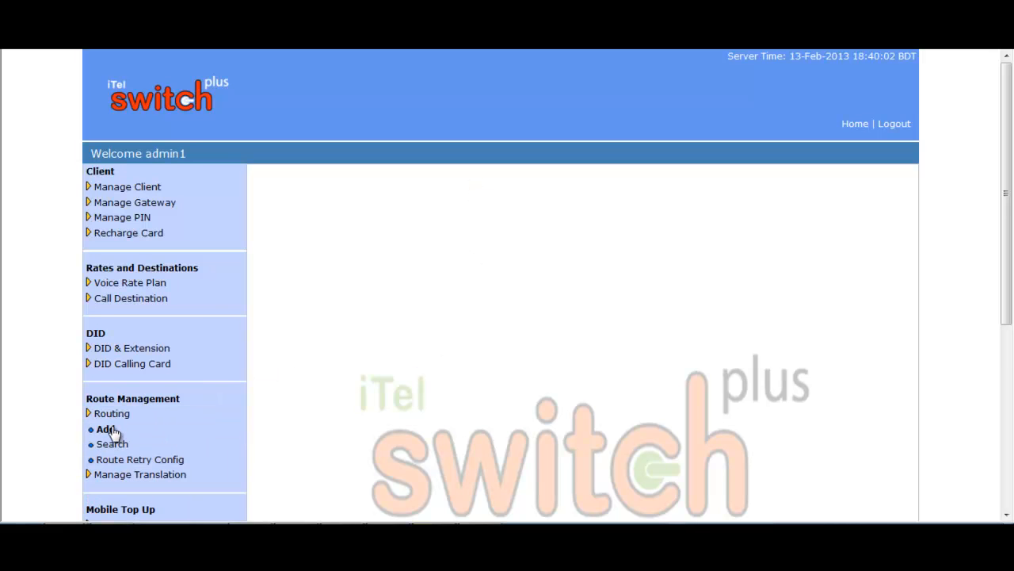
left_click(107, 429)
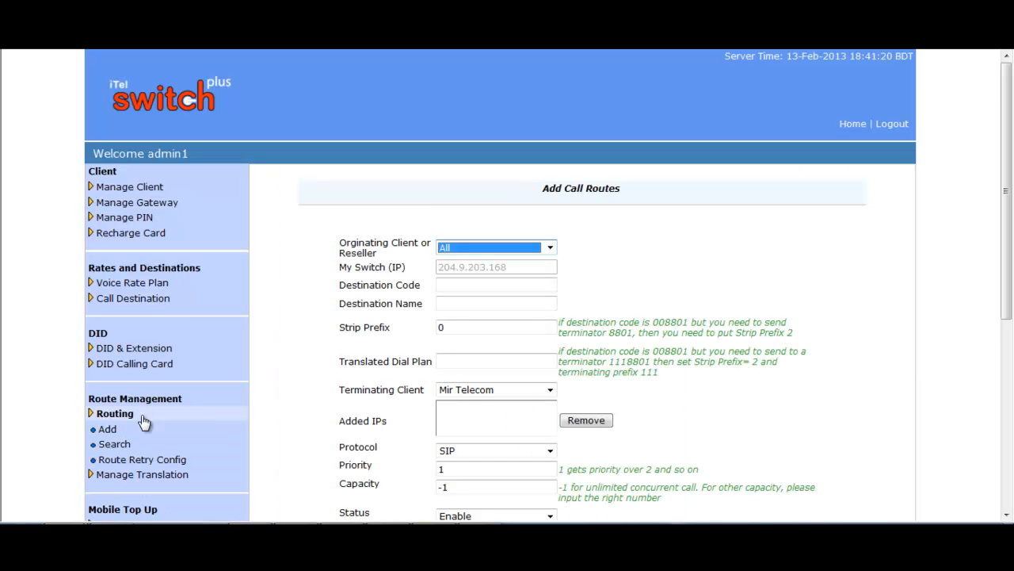
scroll(688, 250, "down", 1)
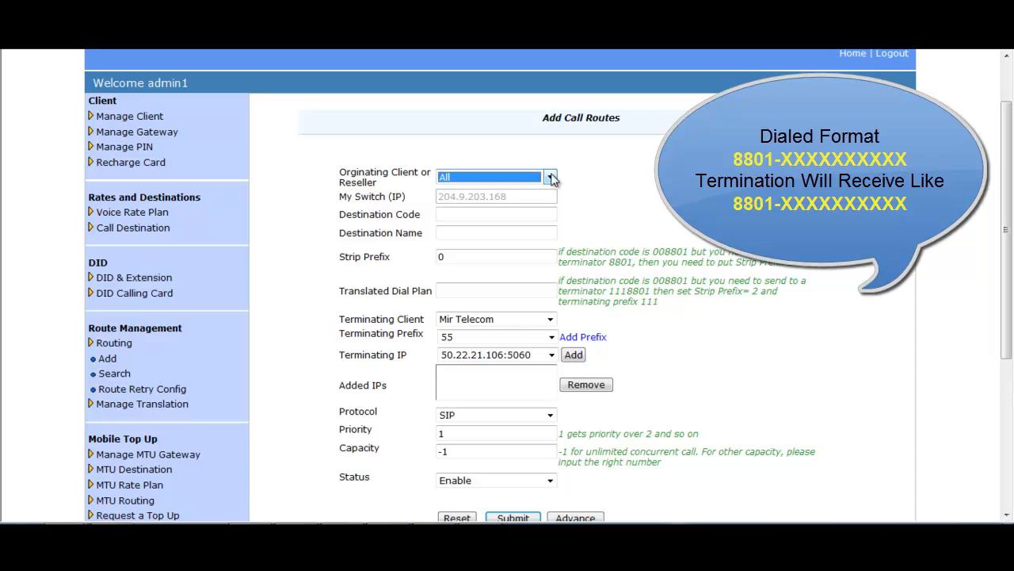
left_click(550, 177)
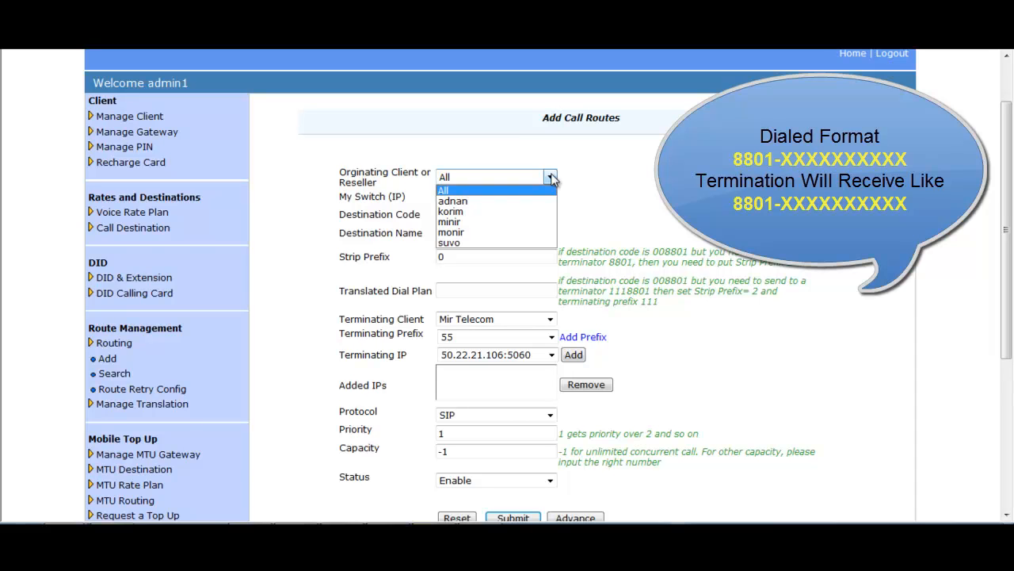
left_click(550, 177)
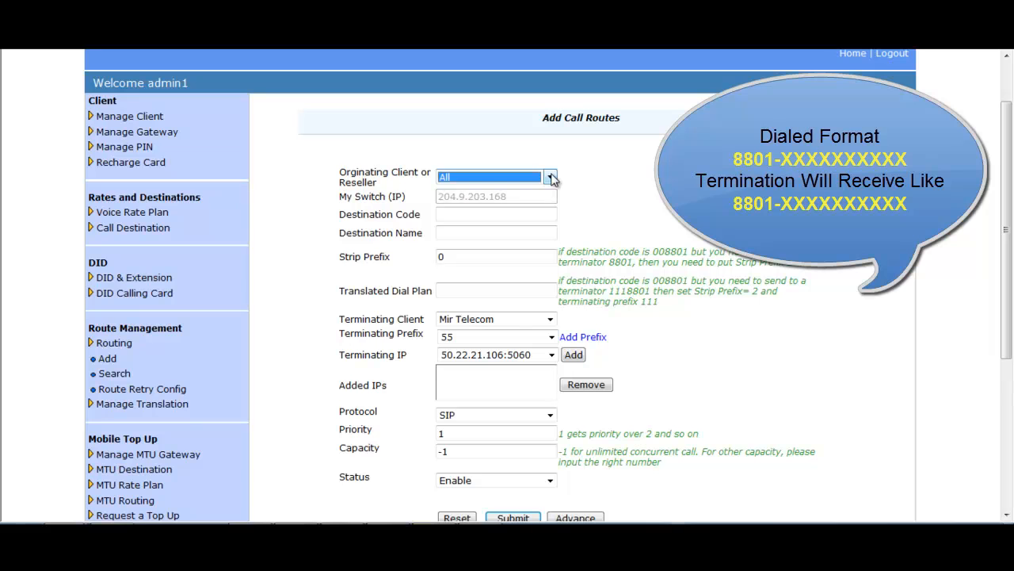
- Enter destination code 8801, pick bd-mo1, and set strip prefix to 0
left_click(487, 212)
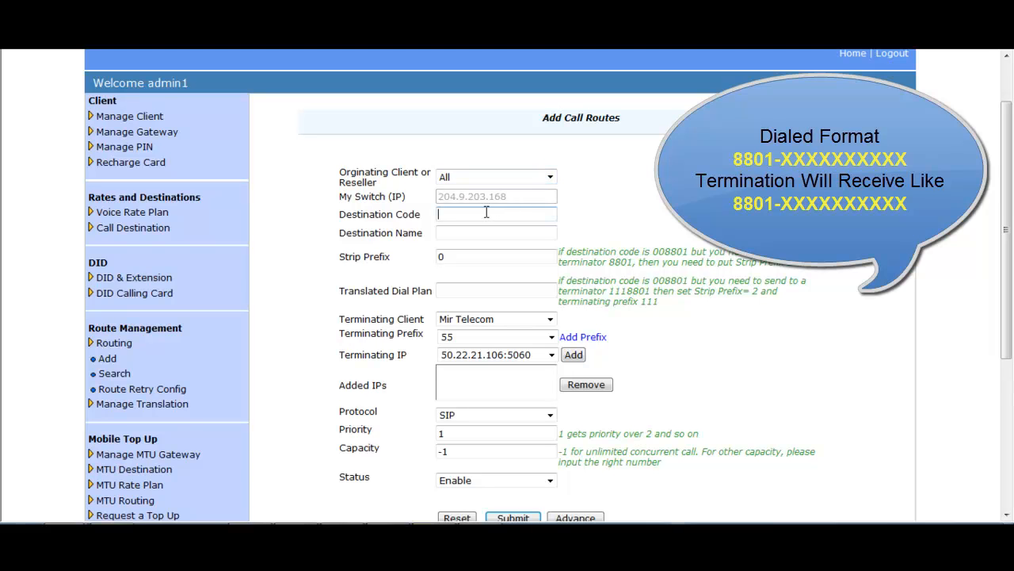
type("8801")
left_click(490, 229)
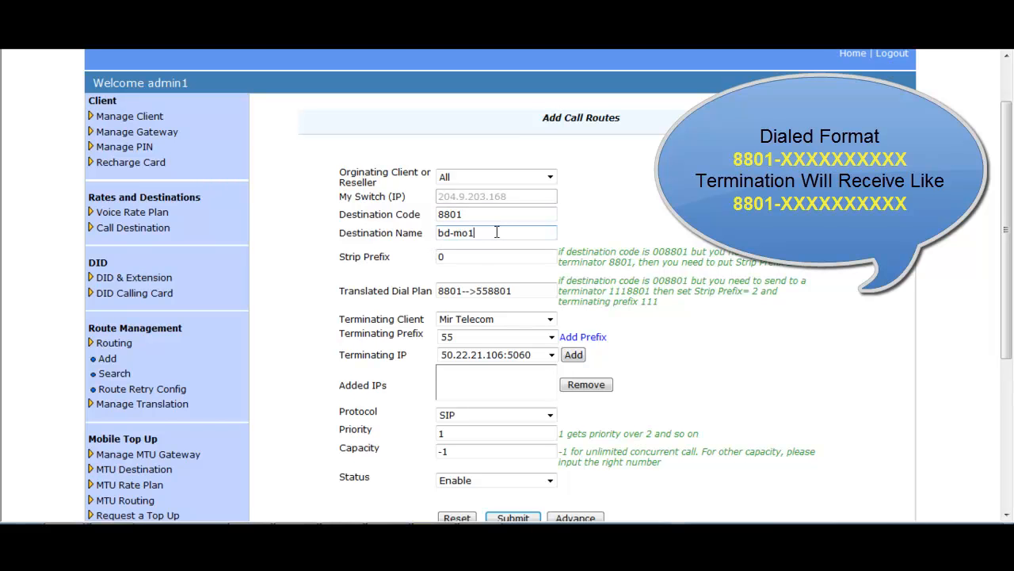
left_click(467, 255)
double_click(440, 256)
type("0")
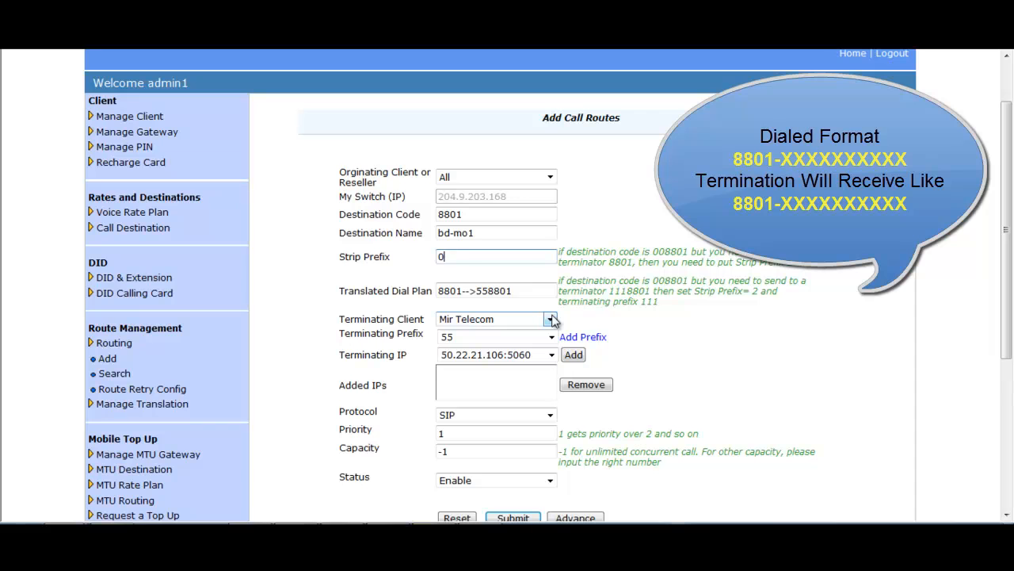
- Route to Mir Telecom with no terminating prefix and add the terminating IP
left_click(551, 319)
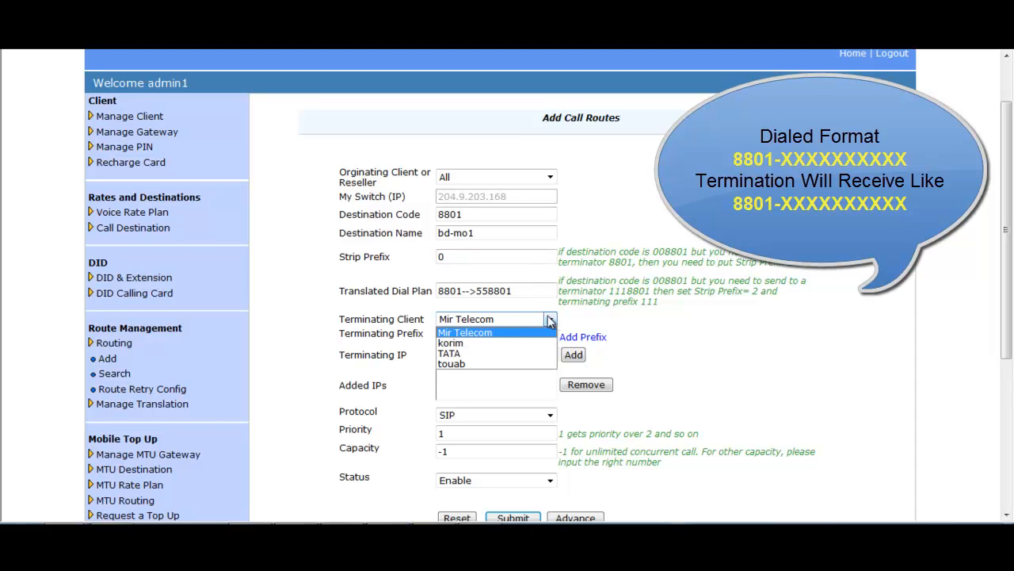
left_click(513, 334)
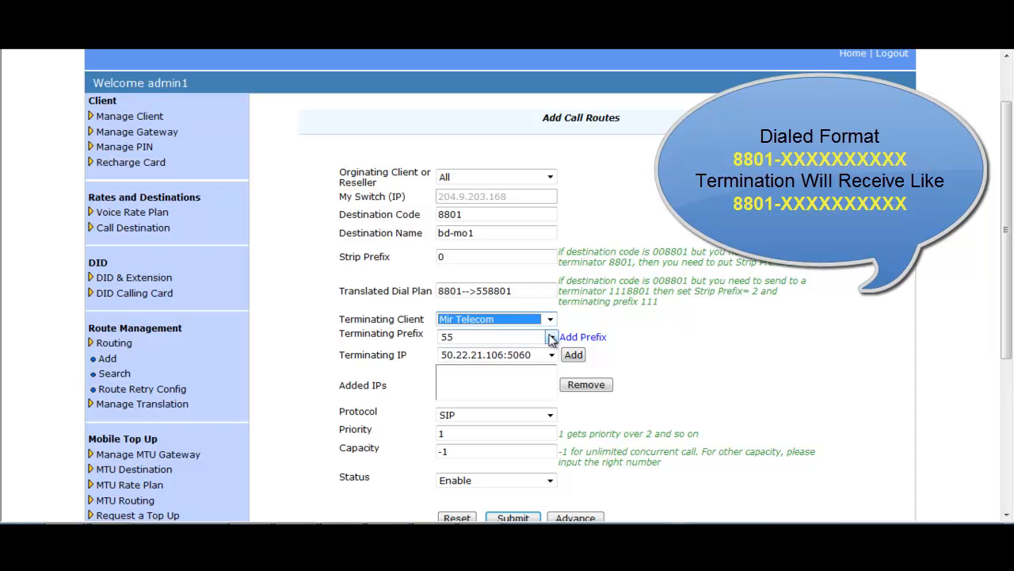
left_click(551, 338)
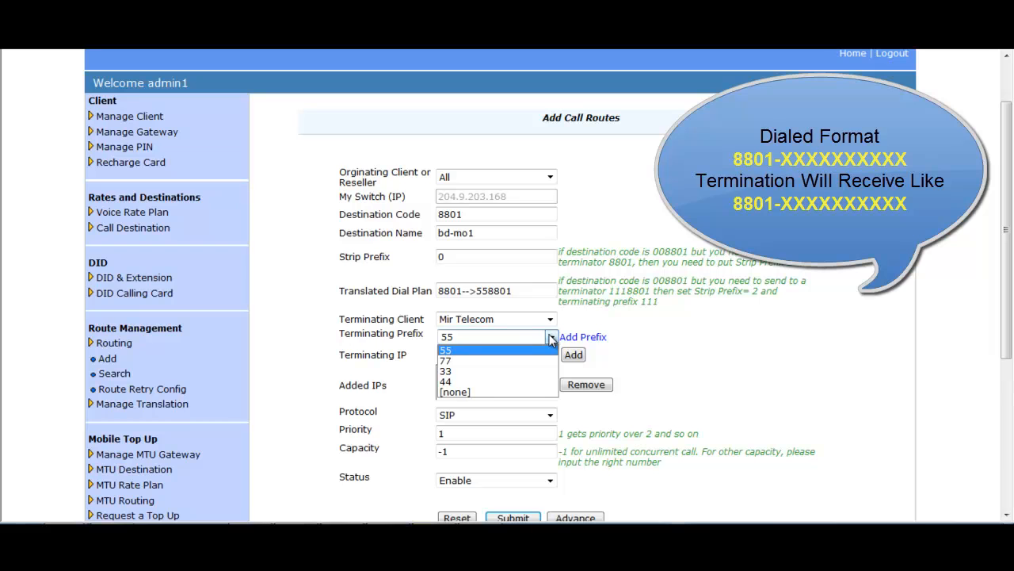
left_click(459, 391)
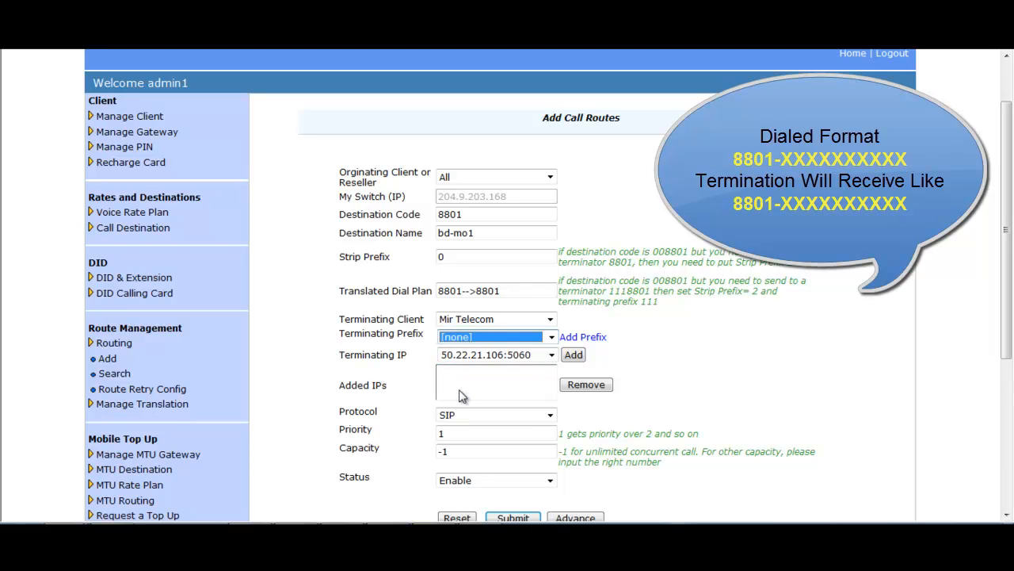
left_click(573, 356)
- Confirm SIP, priority 1, capacity -1 and Enable, check 8801-->8801, and submit the route
scroll(574, 358, "down", 2)
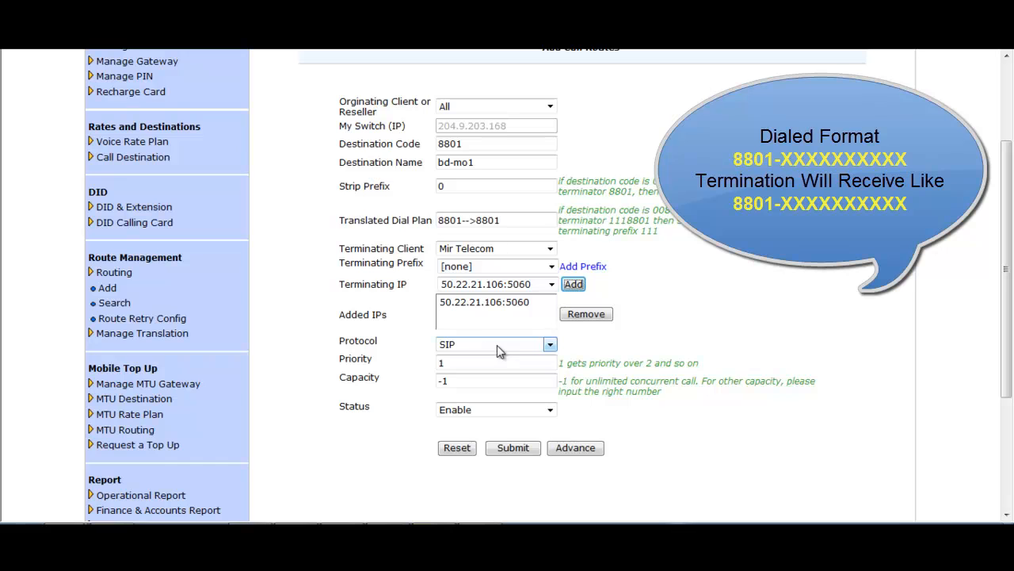
left_click(549, 346)
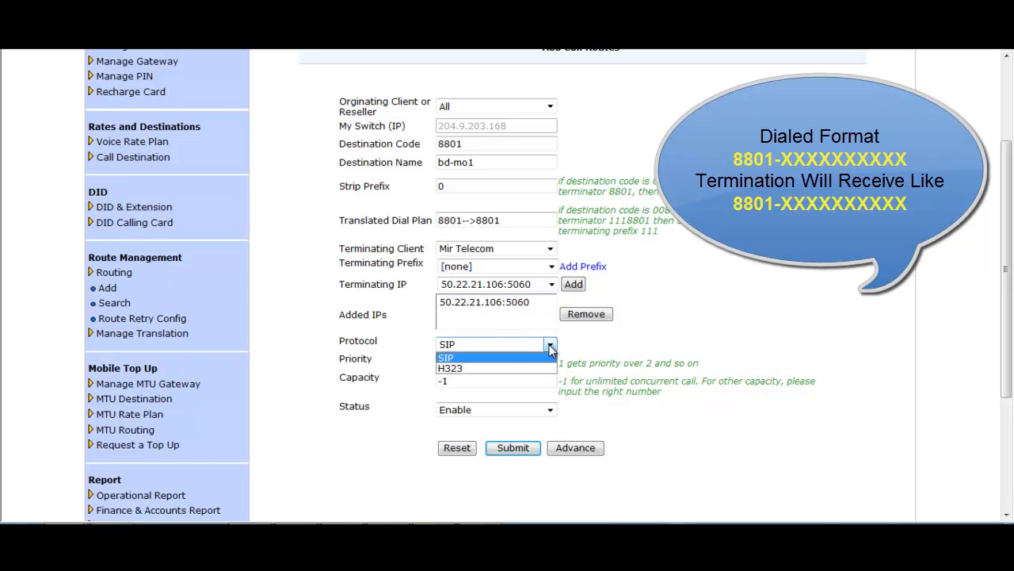
left_click(548, 357)
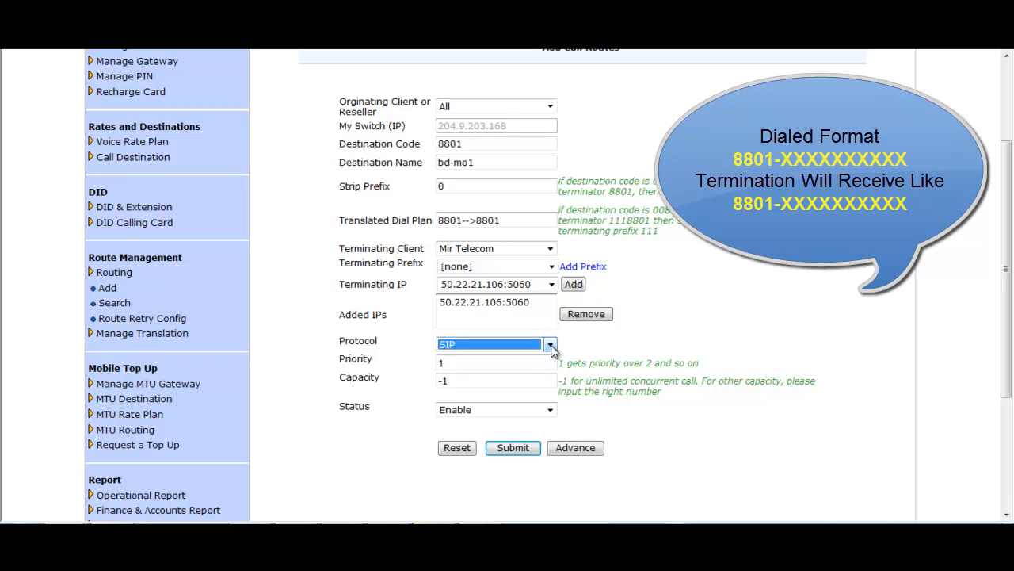
left_click(504, 362)
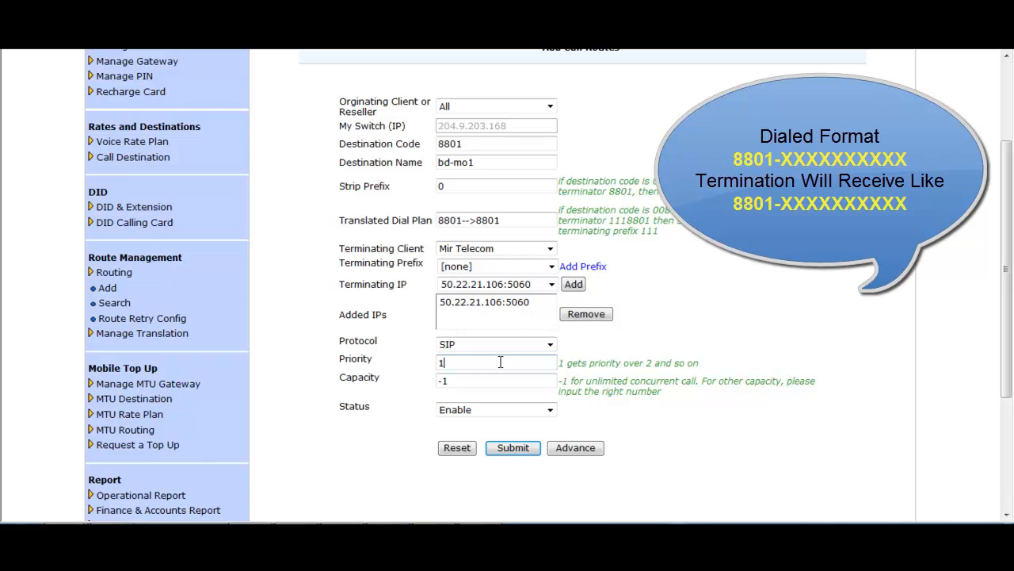
double_click(438, 367)
left_click(465, 365)
double_click(445, 381)
left_click_drag(445, 381, 437, 381)
left_click(551, 410)
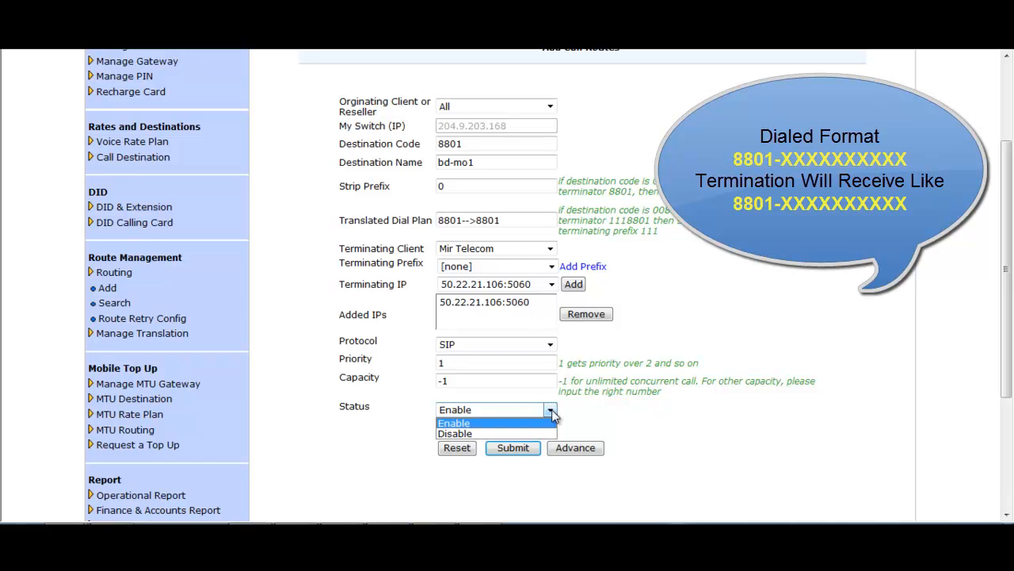
left_click(553, 414)
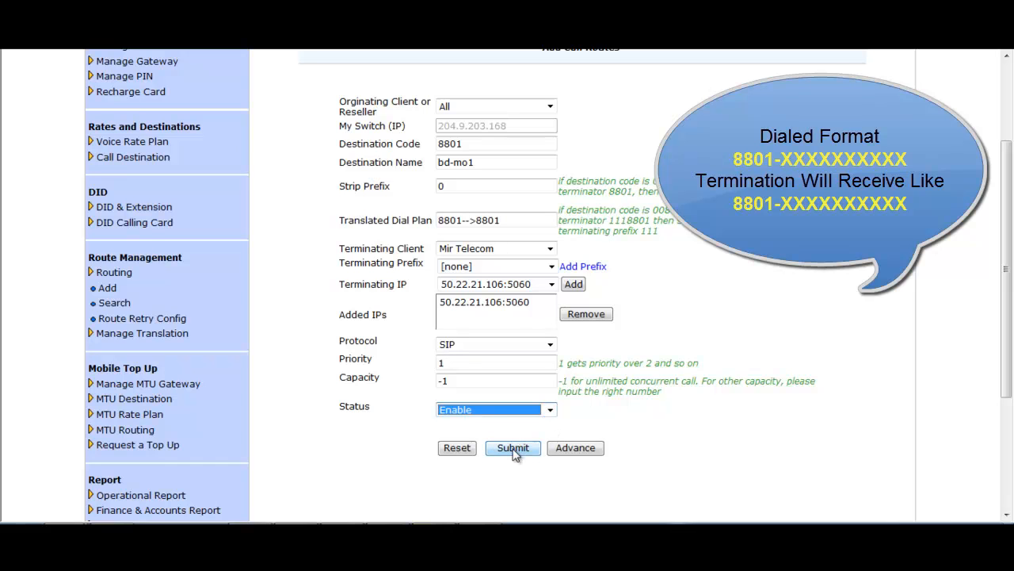
left_click_drag(507, 227, 450, 227)
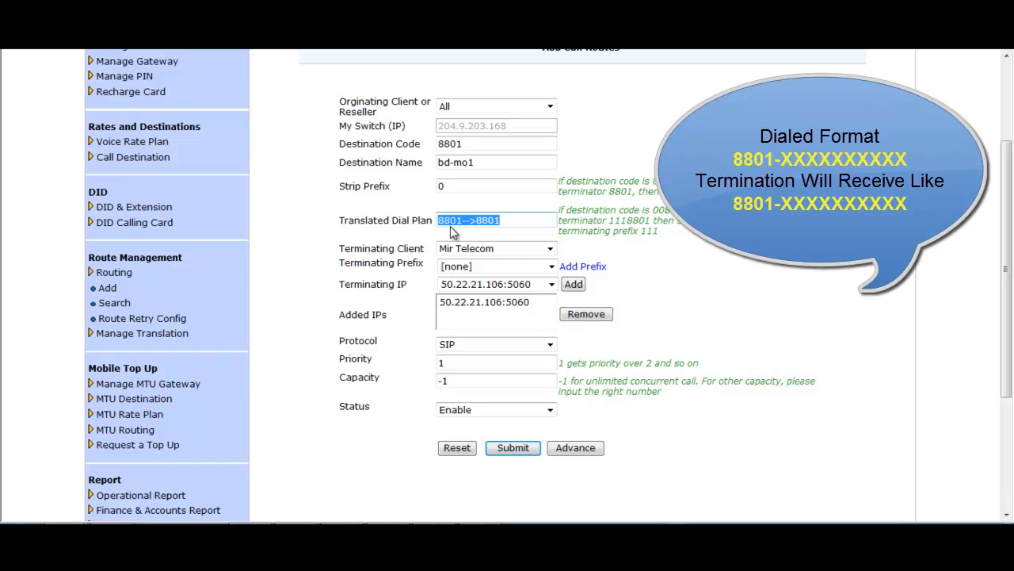
left_click(515, 448)
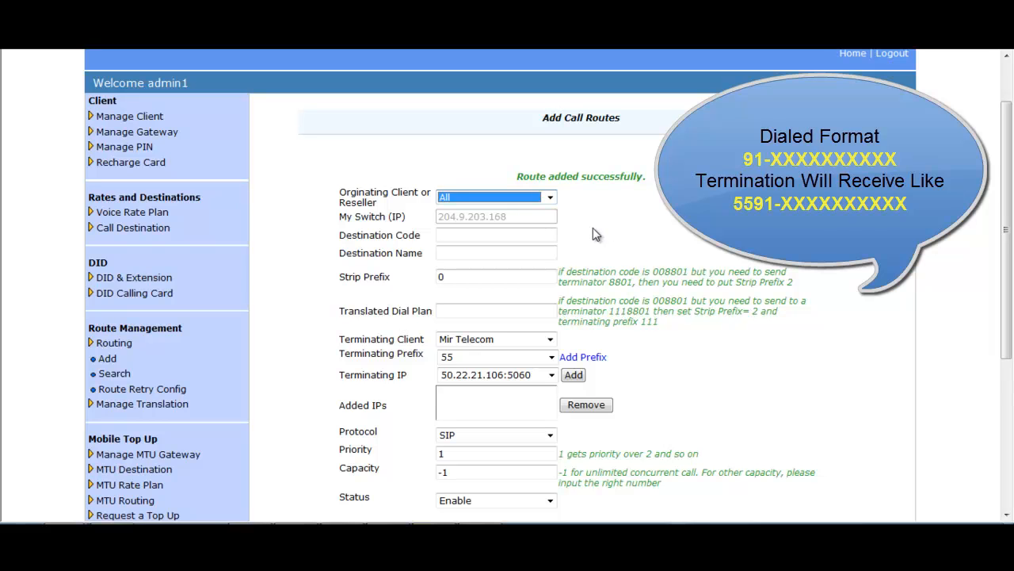
- Keep originating client All, enter destination 91 as India Roc, and leave strip prefix 0
left_click(550, 198)
left_click(551, 197)
left_click(463, 237)
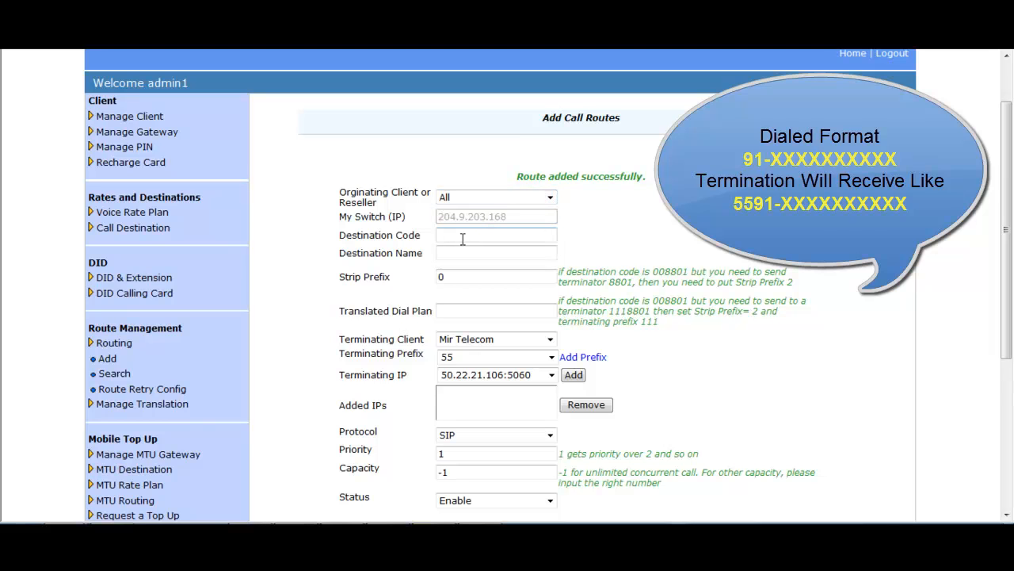
type("91")
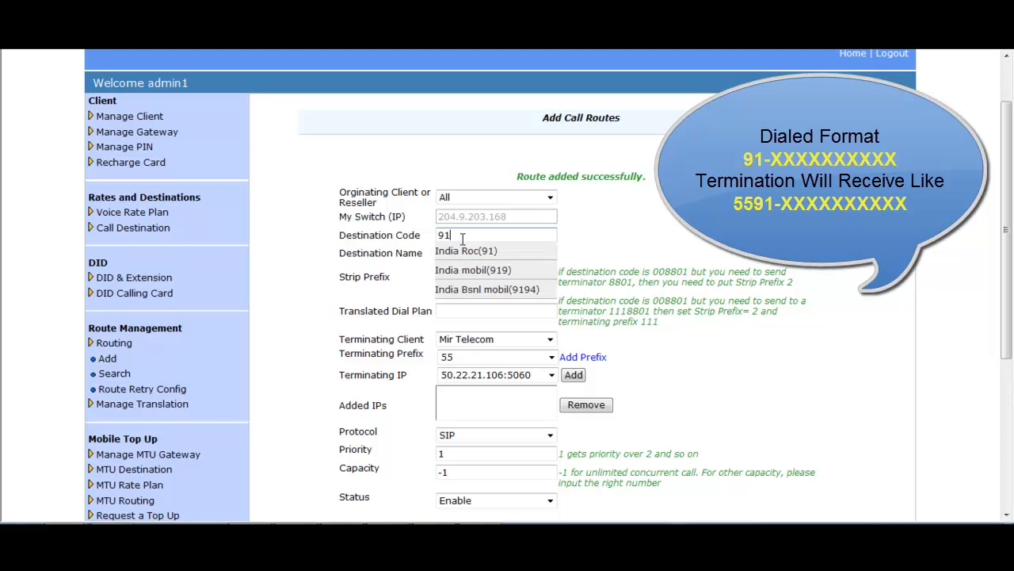
left_click(469, 250)
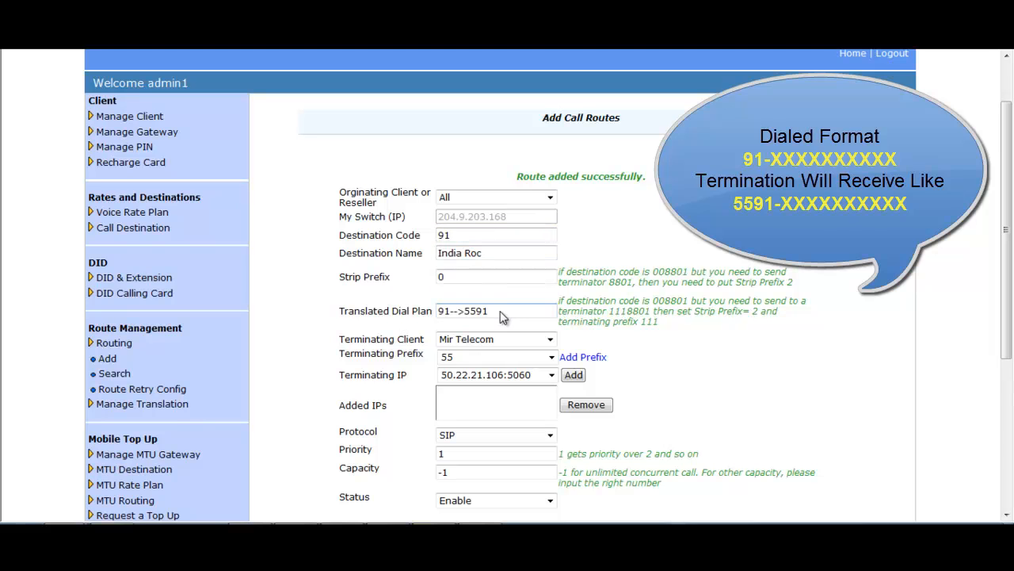
left_click_drag(472, 274, 434, 274)
left_click(461, 279)
- Choose Mir Telecom with terminating prefix 55 and add IP 50.22.21.106:5060
left_click(550, 340)
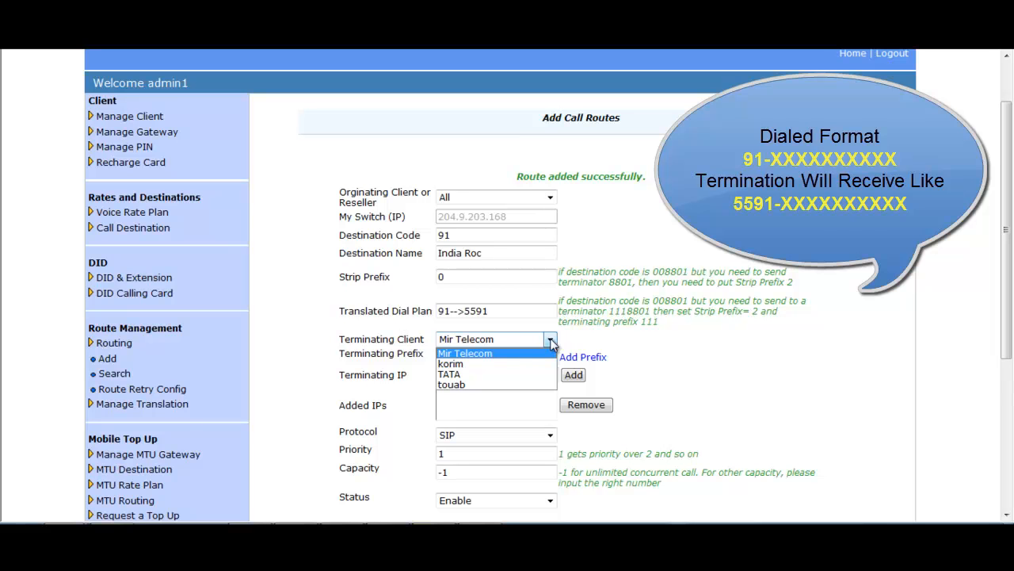
left_click(547, 353)
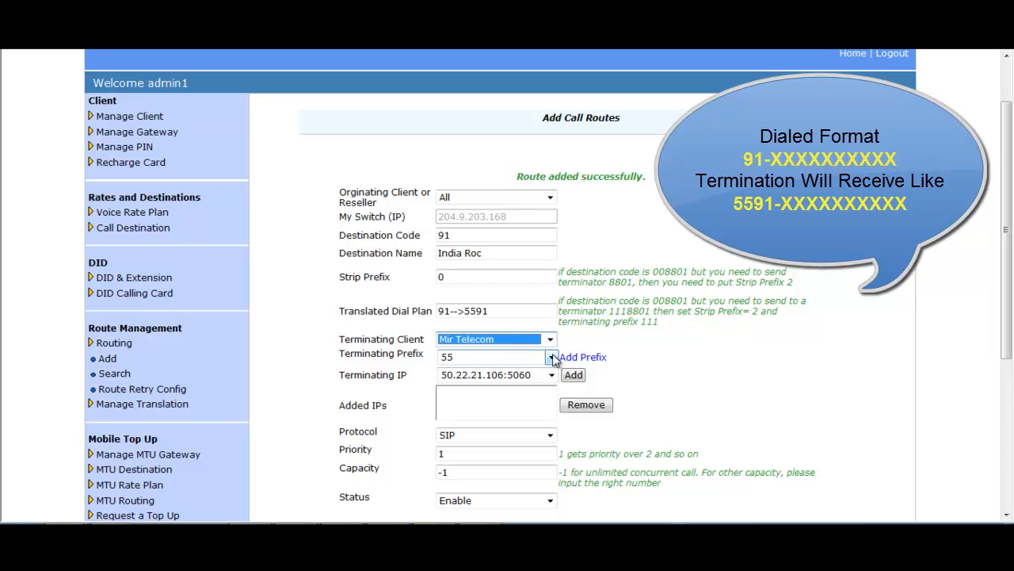
left_click(551, 357)
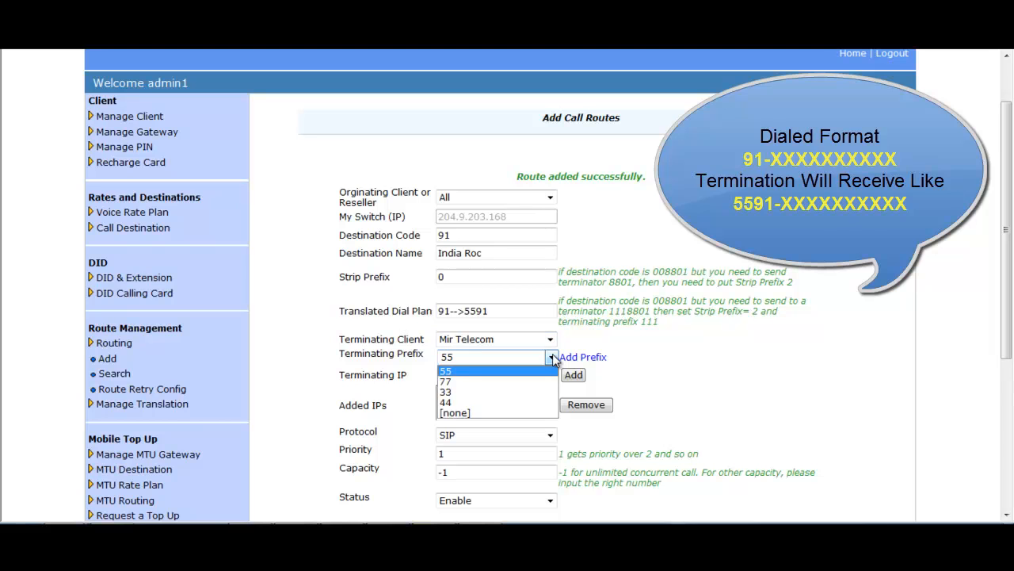
left_click(473, 371)
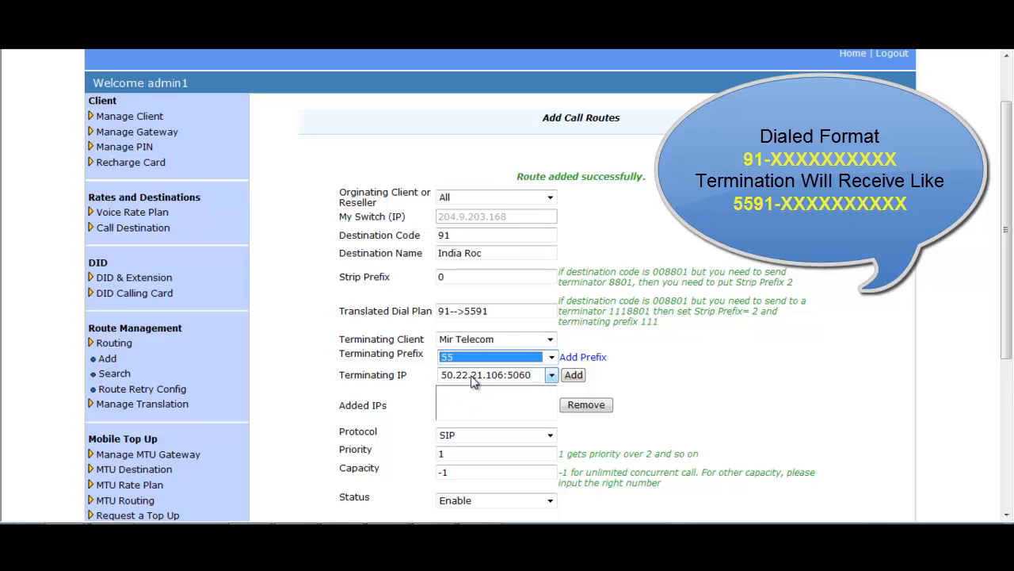
left_click(569, 377)
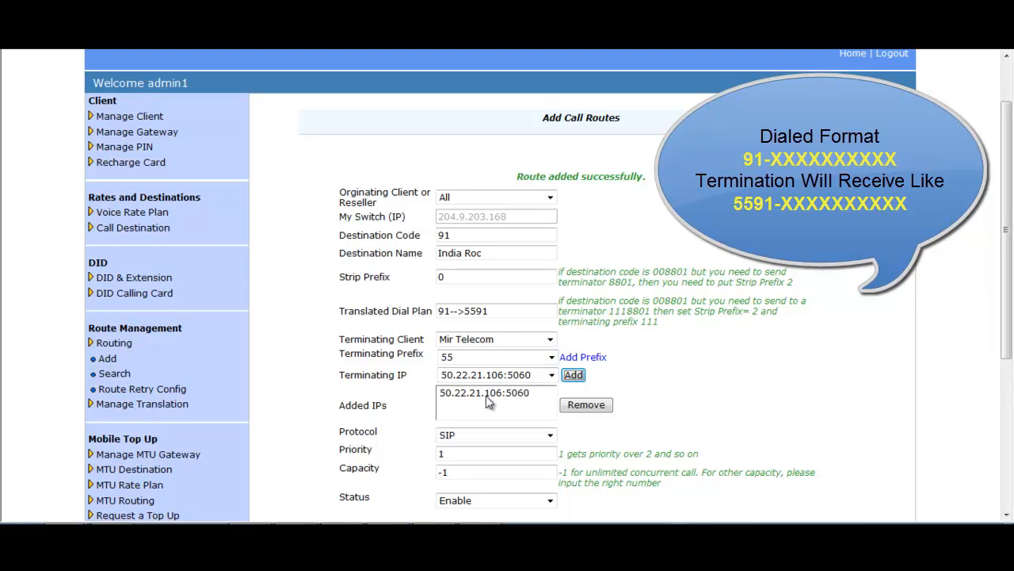
- Check priority, capacity -1 and the 91-to-5591 dial plan, then save the 91 route
scroll(671, 401, "down", 1)
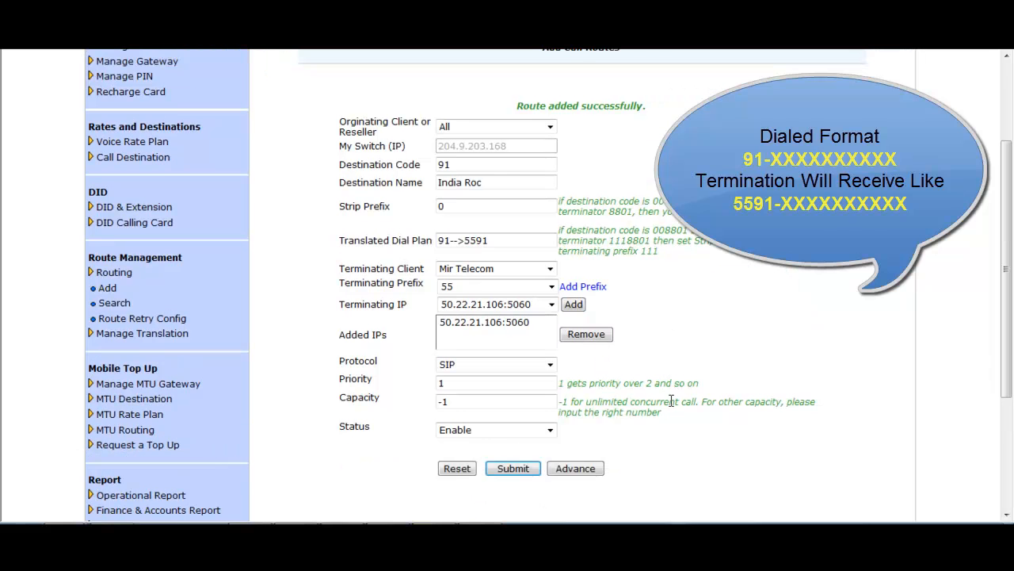
left_click_drag(449, 383, 437, 402)
left_click(494, 403)
left_click_drag(498, 242, 444, 249)
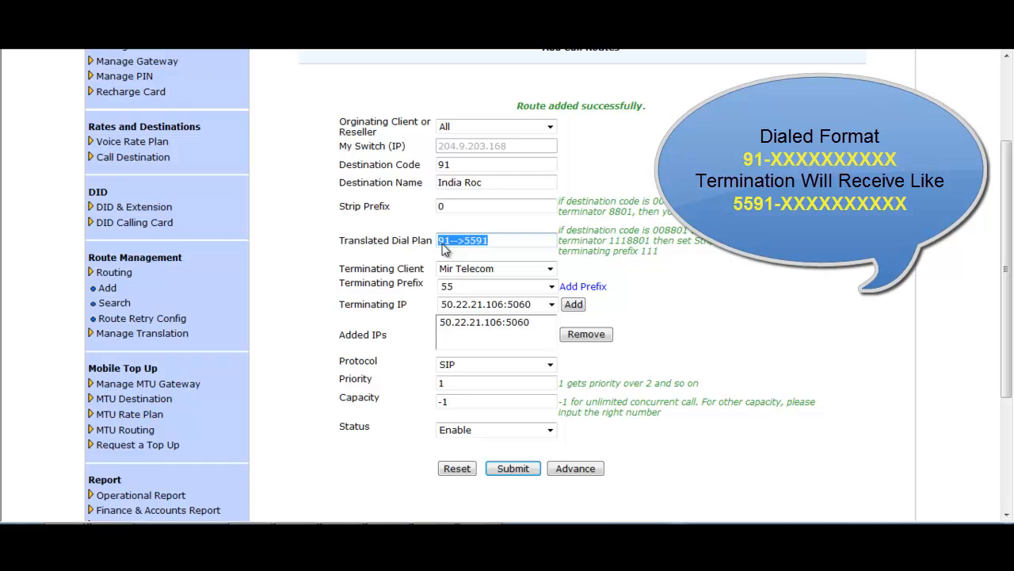
left_click(513, 469)
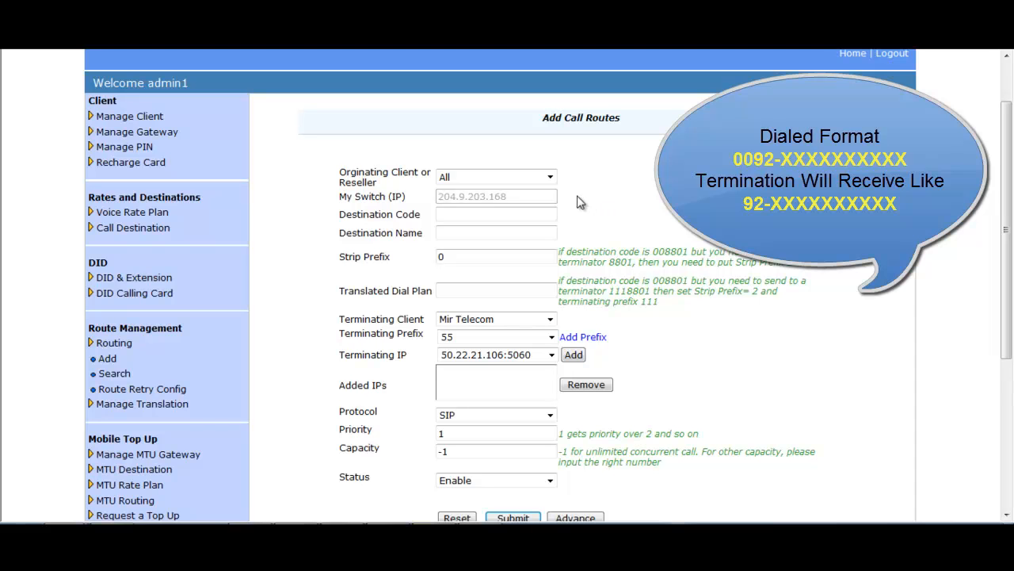
- Enter destination 0092, pick Pak white, and set strip prefix to 2
left_click(513, 210)
type("0092")
left_click(492, 233)
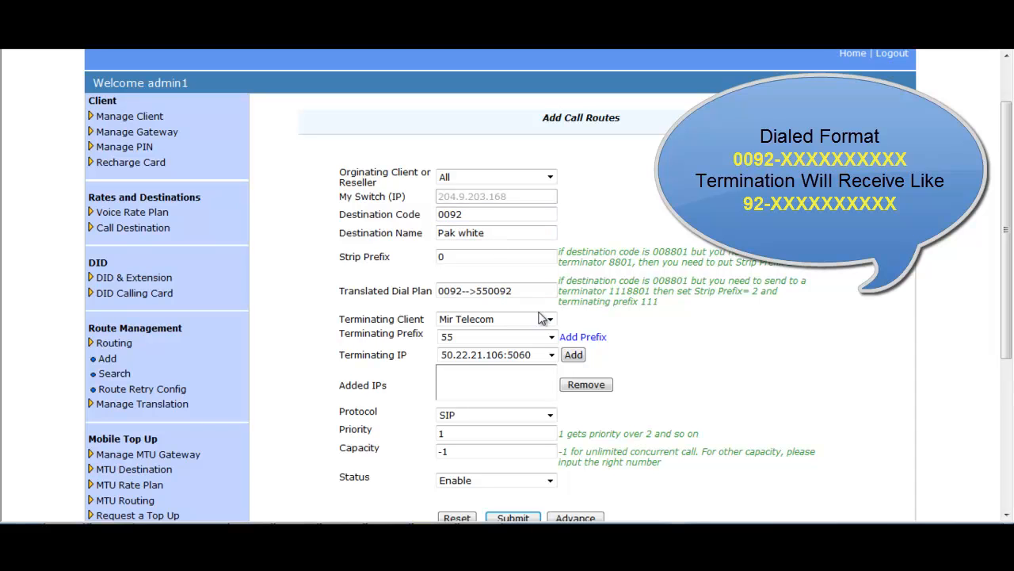
left_click_drag(498, 256, 429, 262)
type("2")
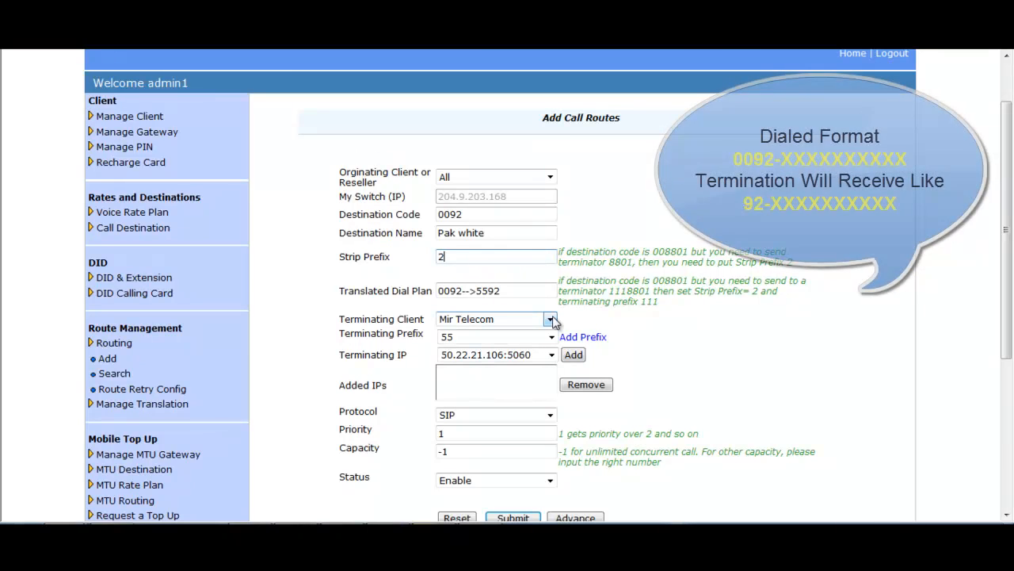
- Choose Mir Telecom with no terminating prefix and add IP 50.22.21.106:5060
left_click(552, 319)
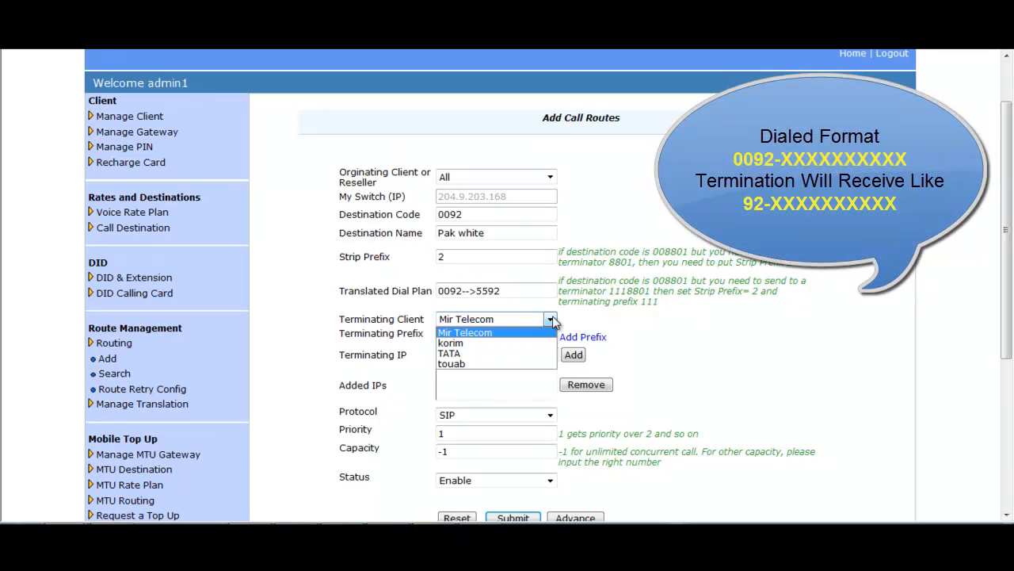
left_click(524, 333)
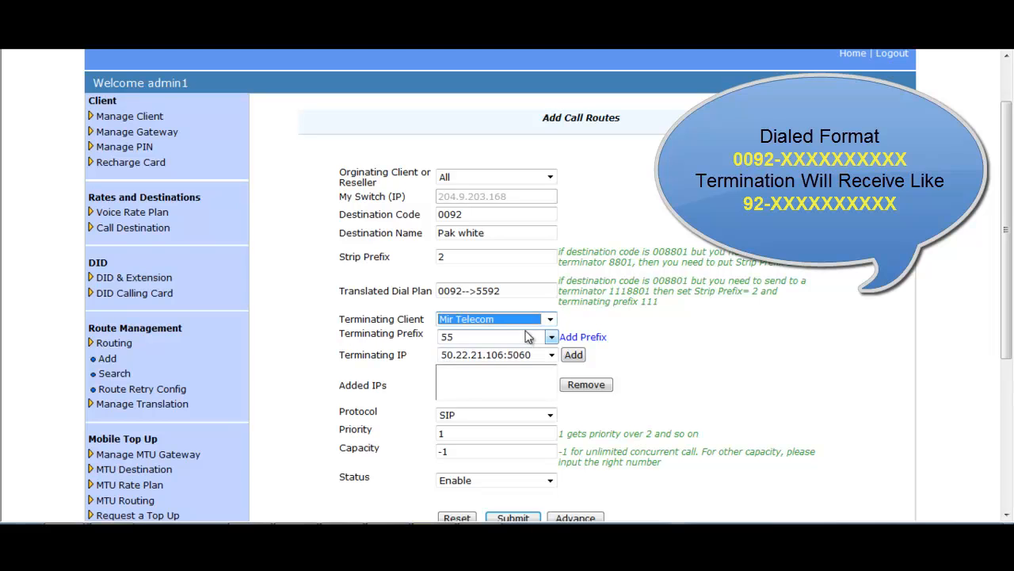
left_click(552, 337)
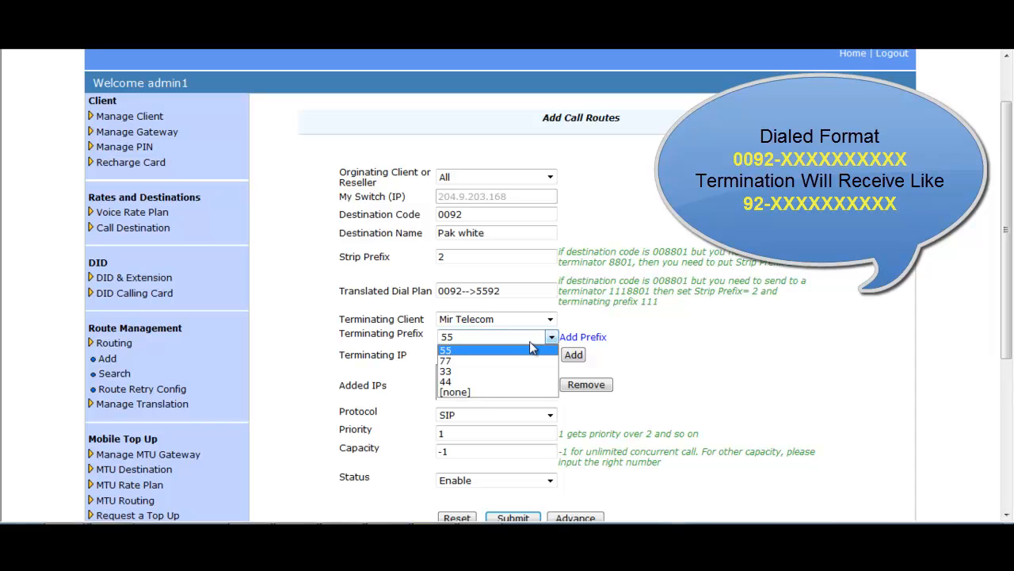
left_click(484, 390)
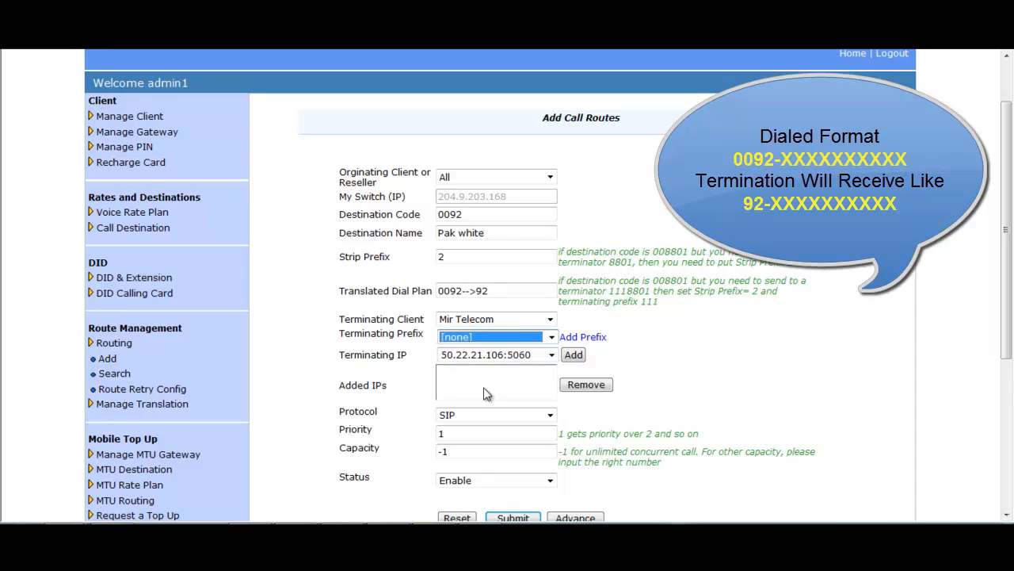
left_click(574, 354)
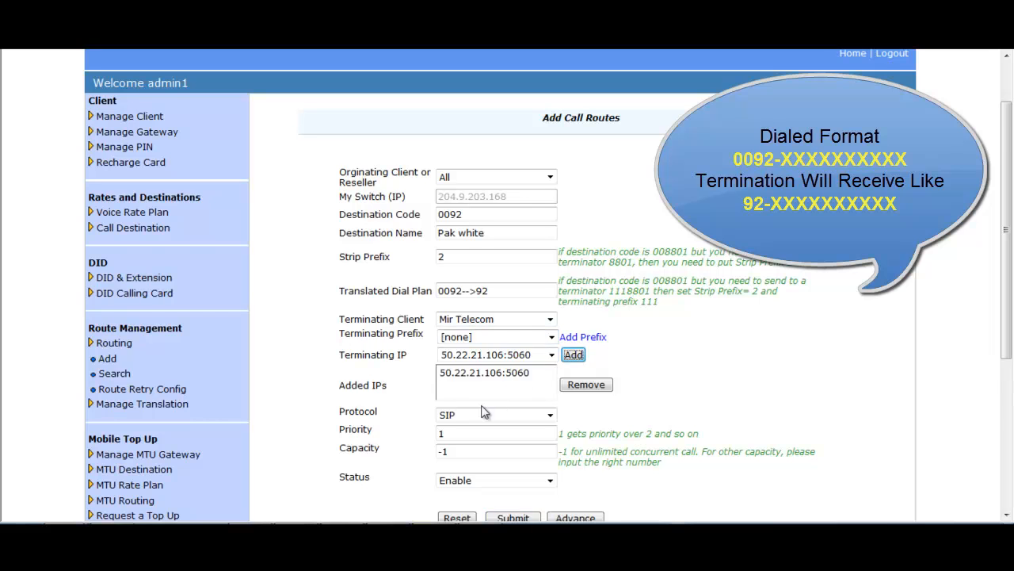
- Check priority, capacity -1 and the 0092-->92 dial plan, then save the 0092 route
scroll(485, 408, "down", 2)
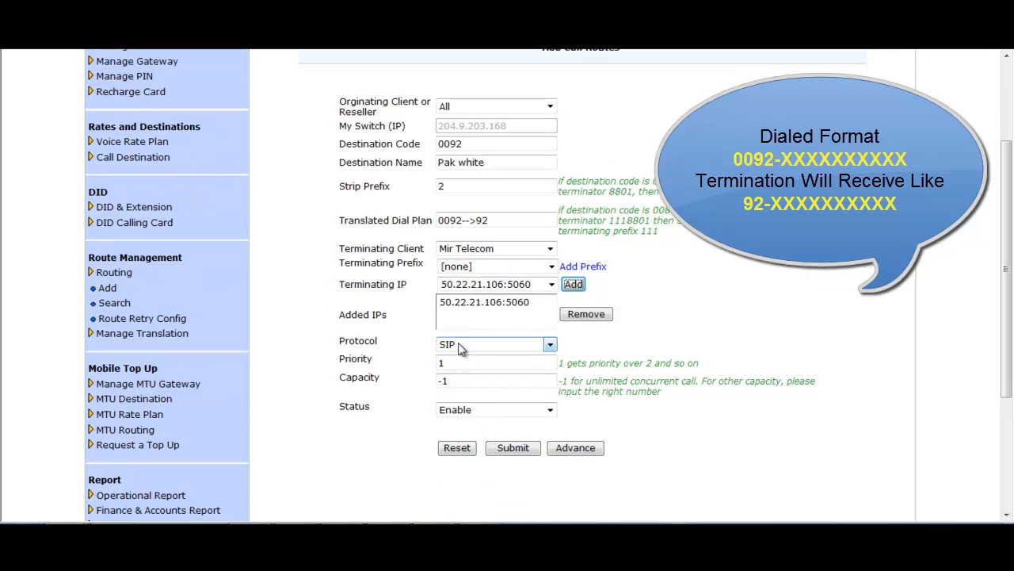
left_click(451, 362)
double_click(442, 380)
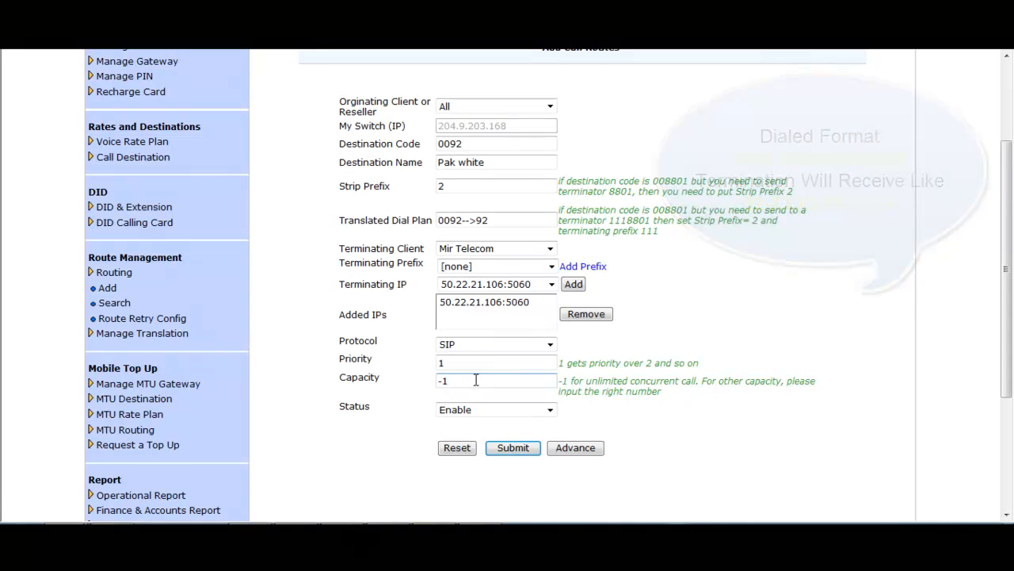
left_click(514, 449)
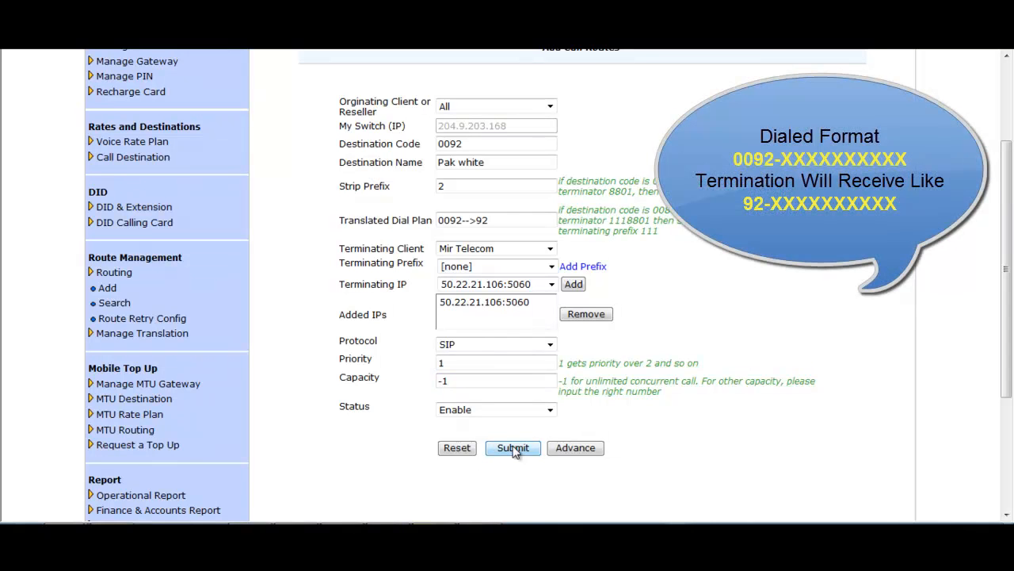
left_click_drag(514, 222, 440, 230)
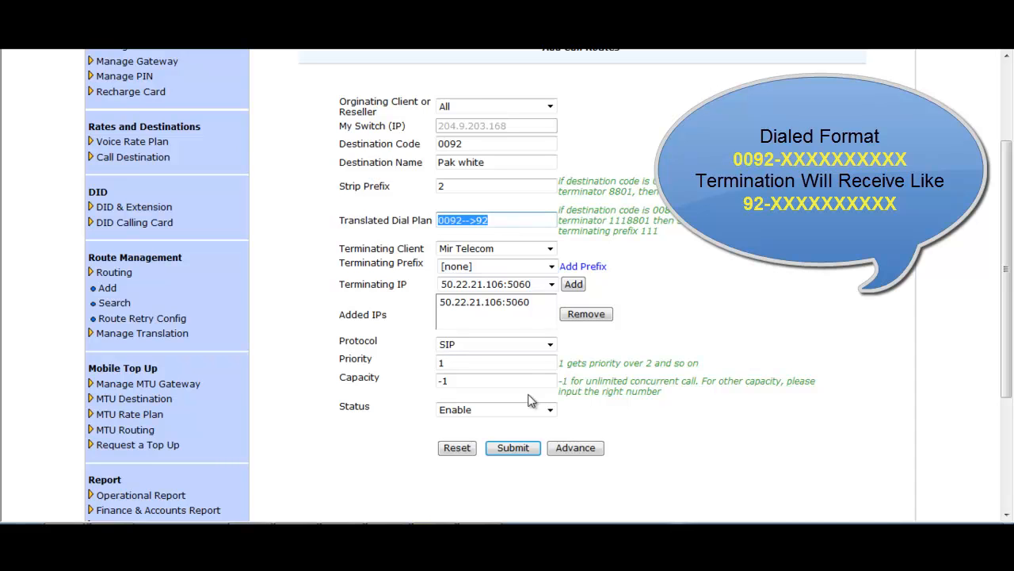
left_click(514, 448)
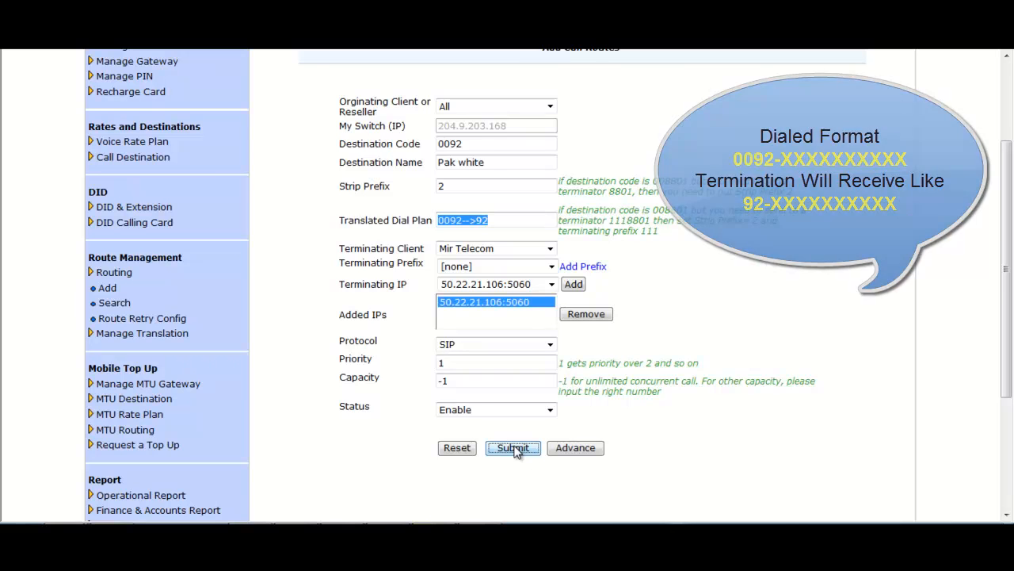
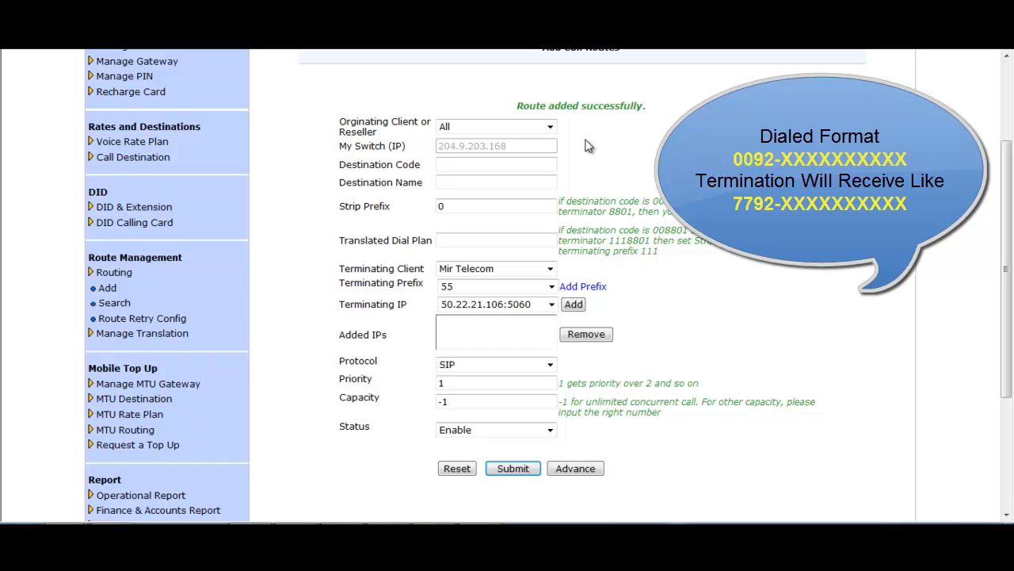
- Enter destination 0092, pick Pak white, and set strip prefix to 2
left_click(457, 165)
type("0092")
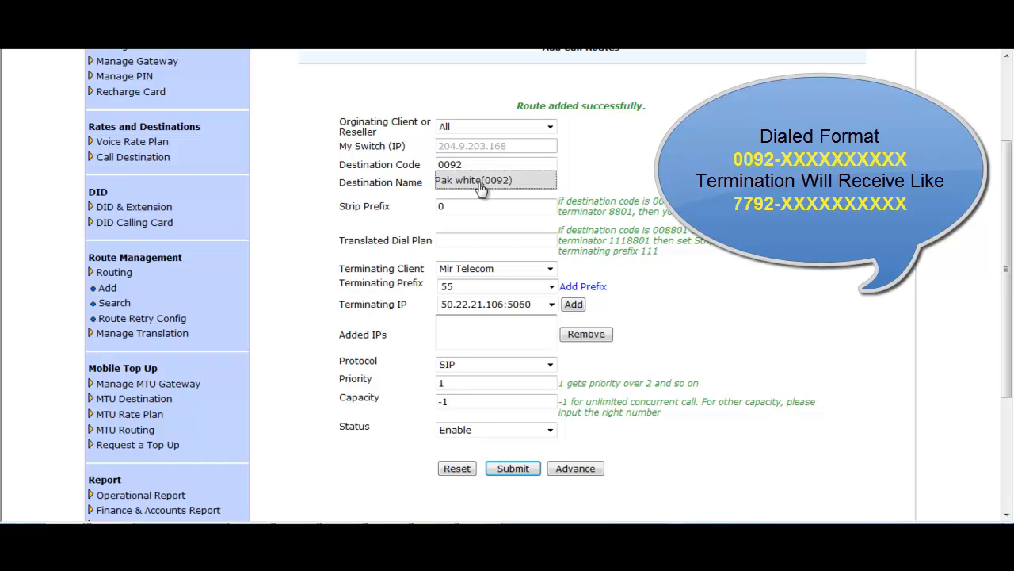
left_click(474, 180)
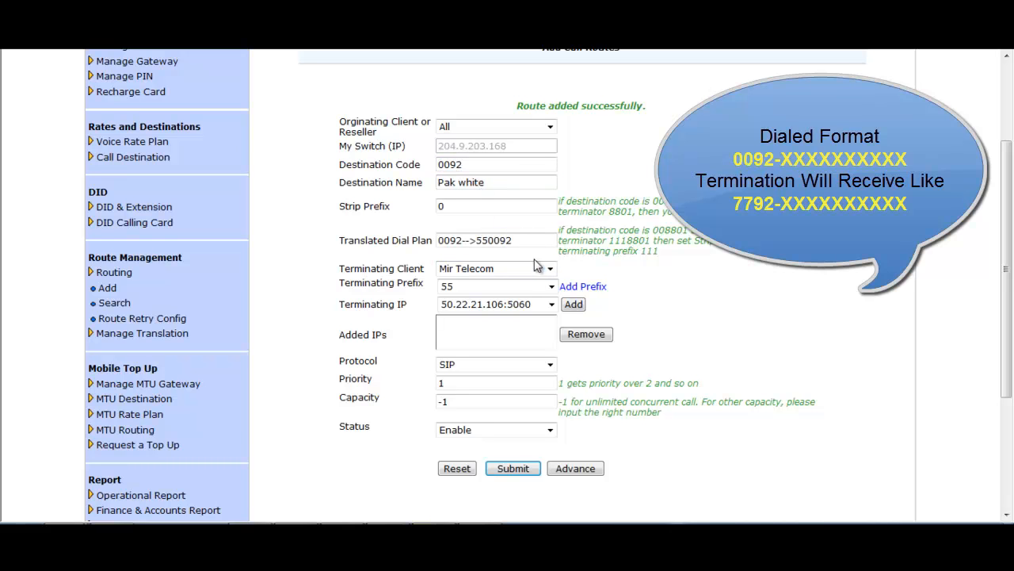
left_click_drag(490, 209, 430, 214)
type("2")
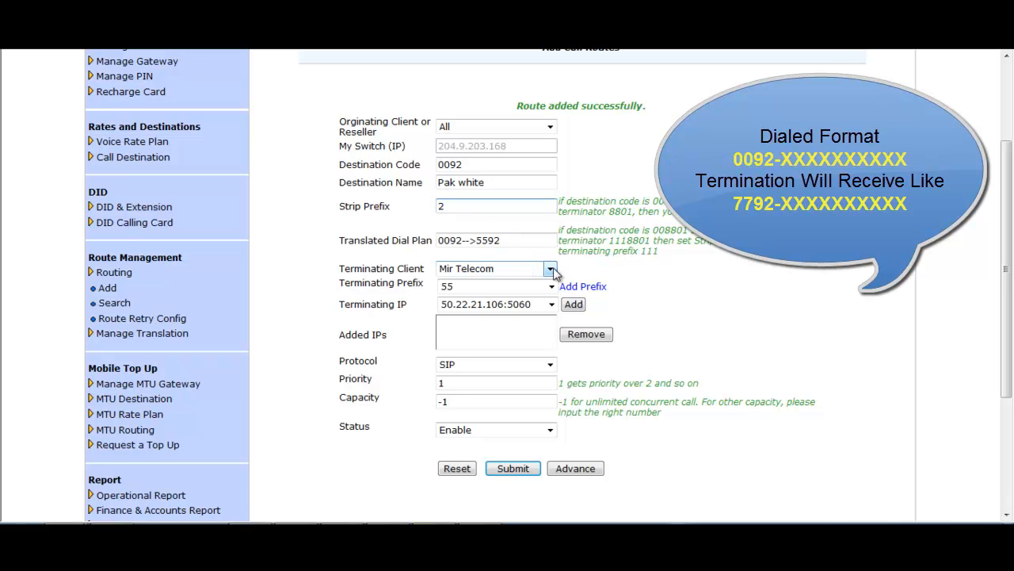
- Terminate on Mir Telecom with prefix 77 and add IP 50.22.21.106:5060
left_click(553, 270)
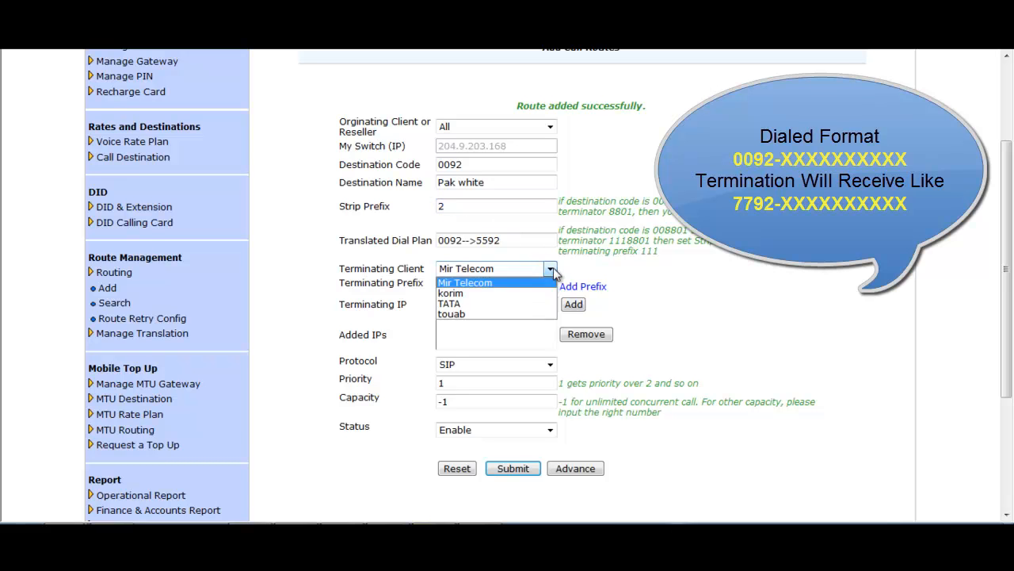
left_click(503, 284)
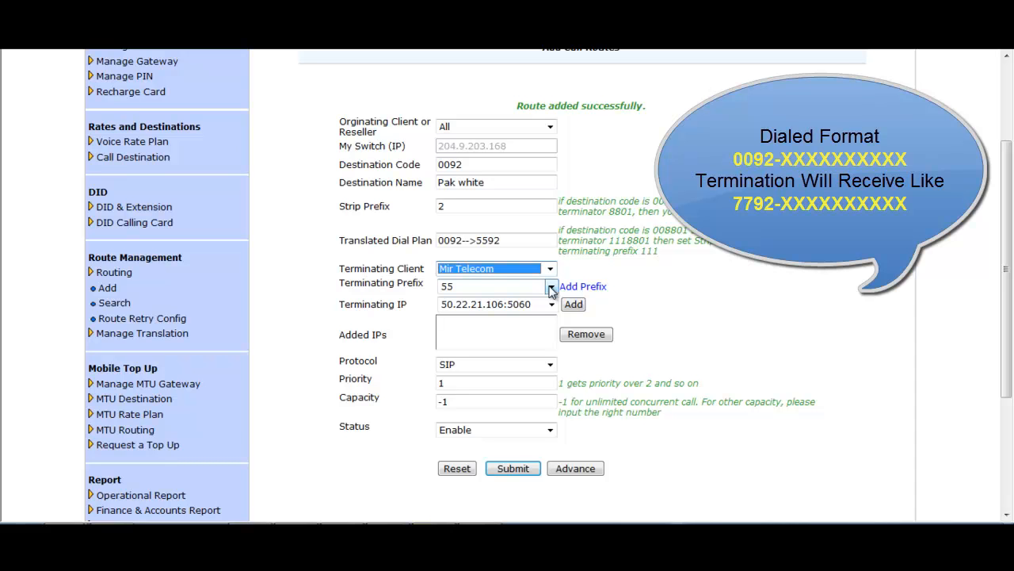
left_click(551, 287)
left_click(464, 300)
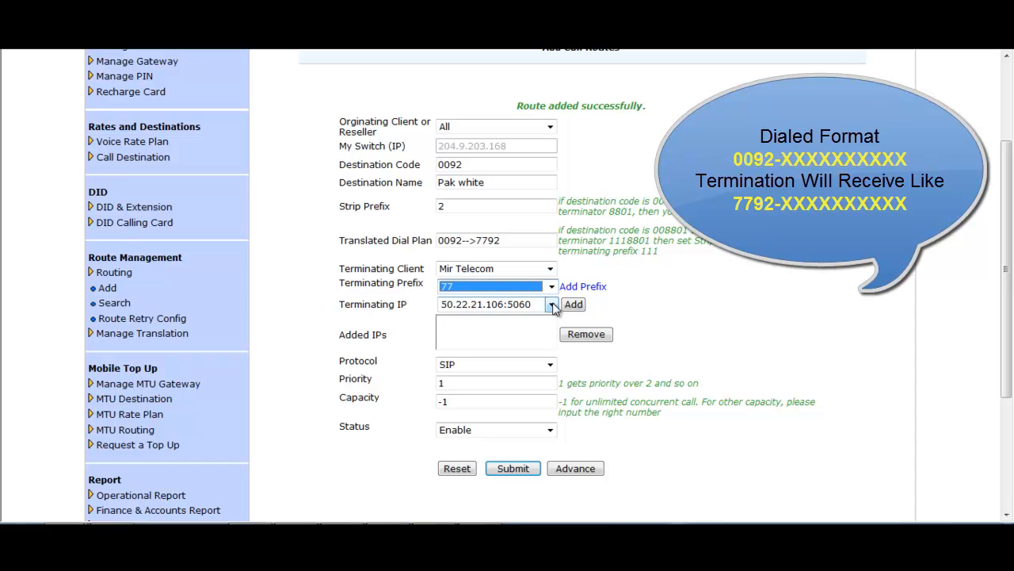
left_click(552, 306)
left_click(487, 313)
left_click(573, 305)
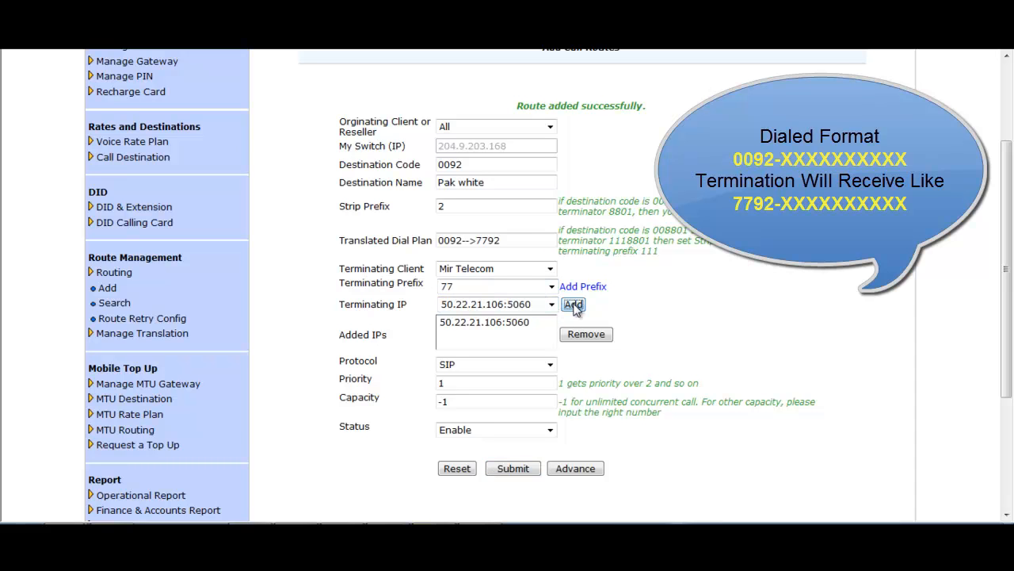
- Check priority, capacity and the 0092-->7792 dial plan, then submit the route
double_click(458, 383)
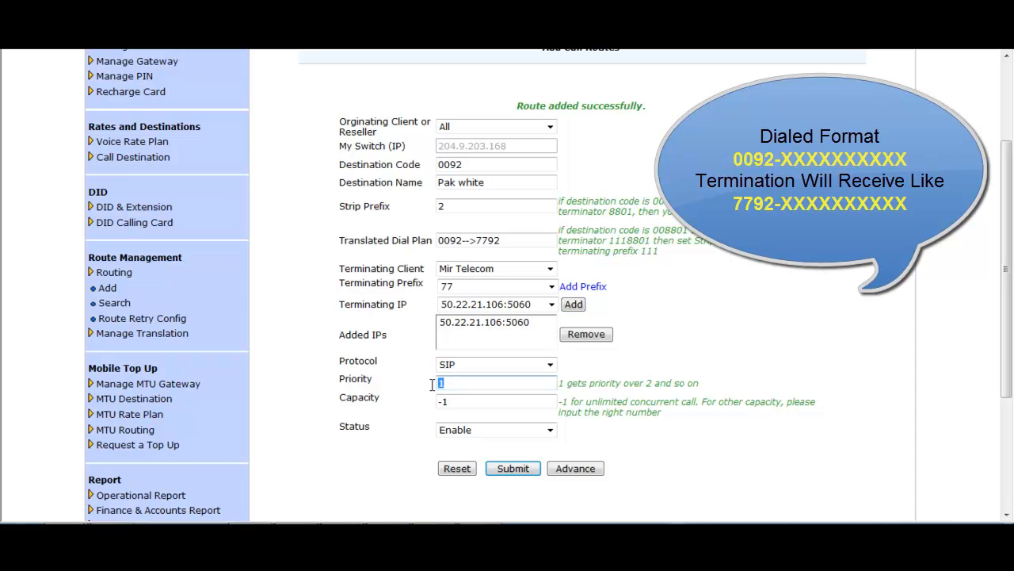
left_click_drag(466, 402, 438, 403)
left_click(467, 400)
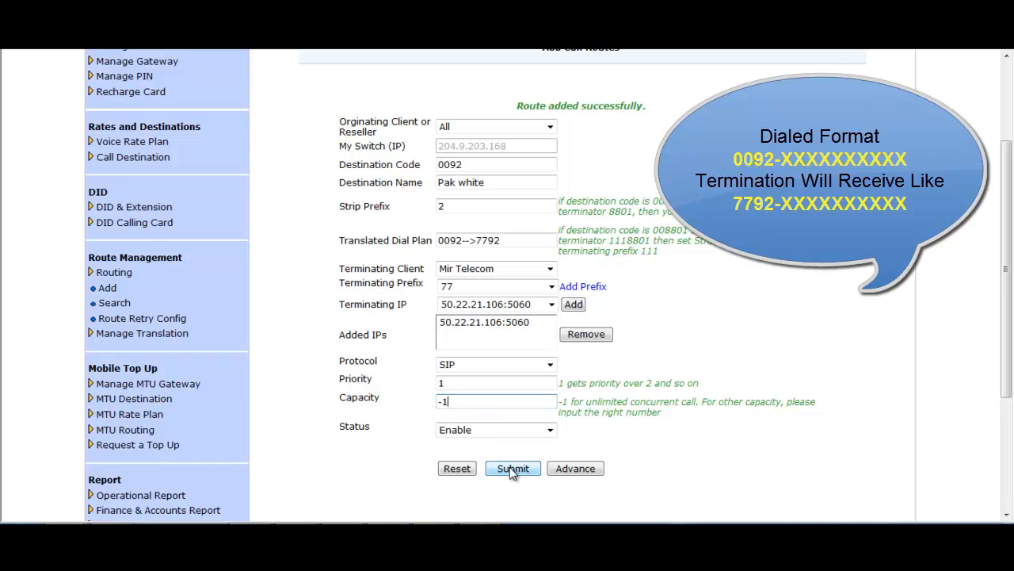
left_click_drag(514, 241, 437, 244)
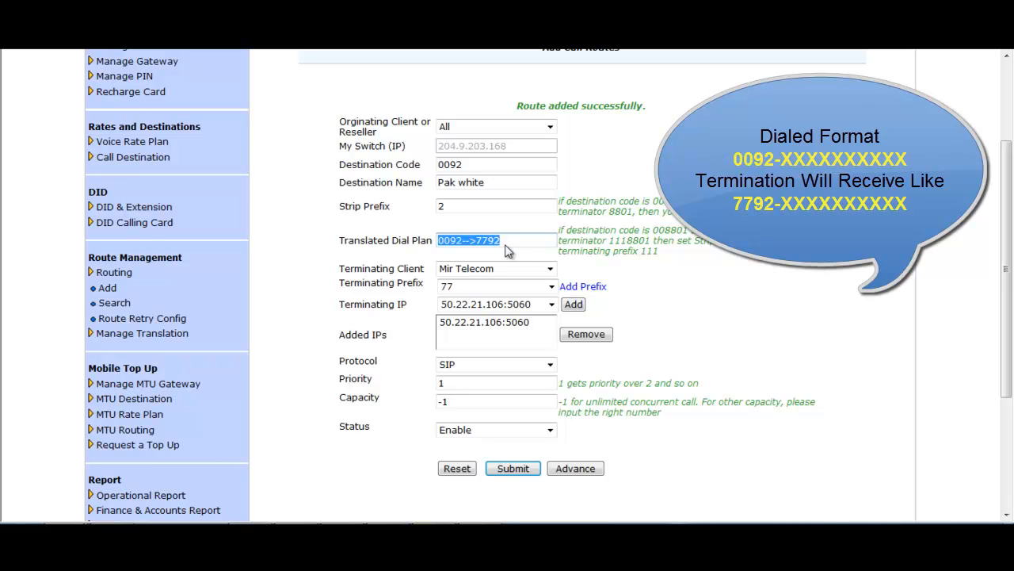
left_click(514, 469)
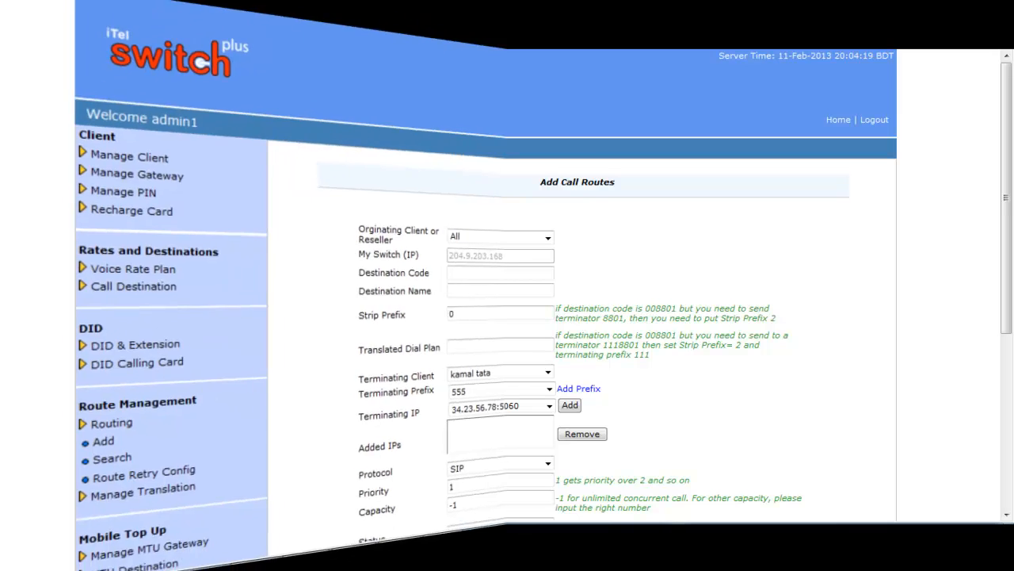
- Enter destination 8801, pick bd-mo1, and check the strip prefix
left_click_drag(1008, 278, 1008, 295)
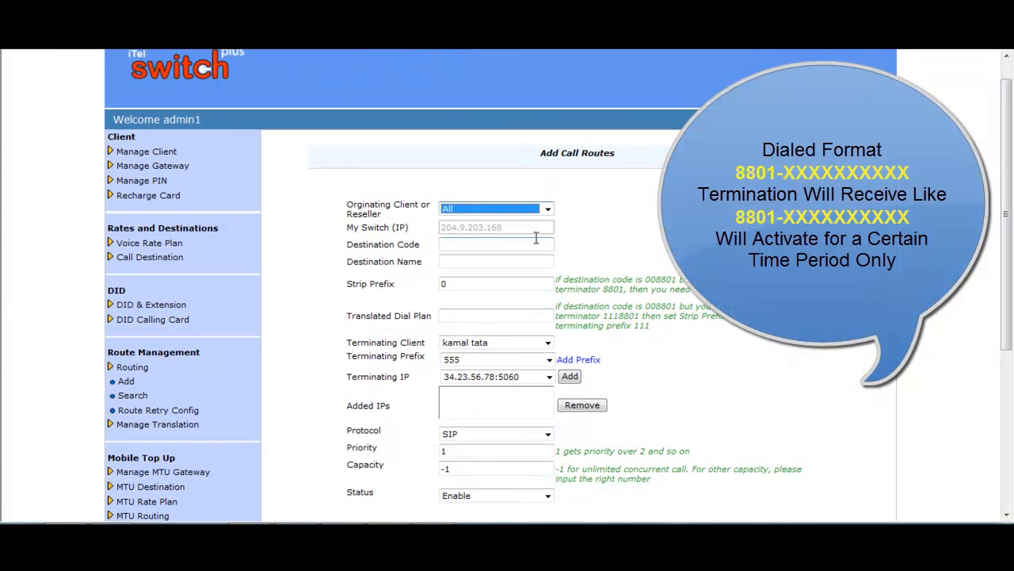
left_click(479, 244)
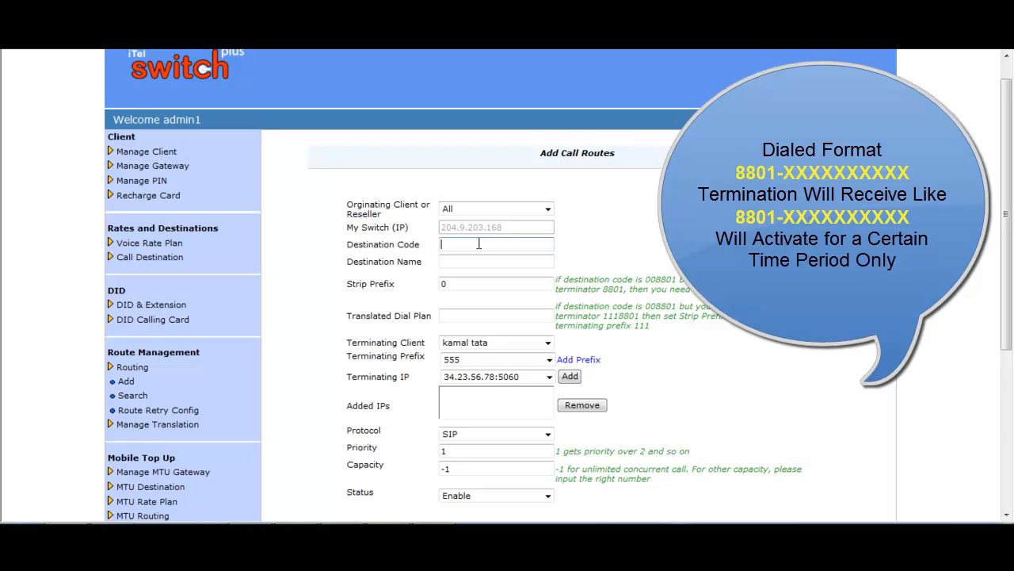
type("8801")
left_click(479, 259)
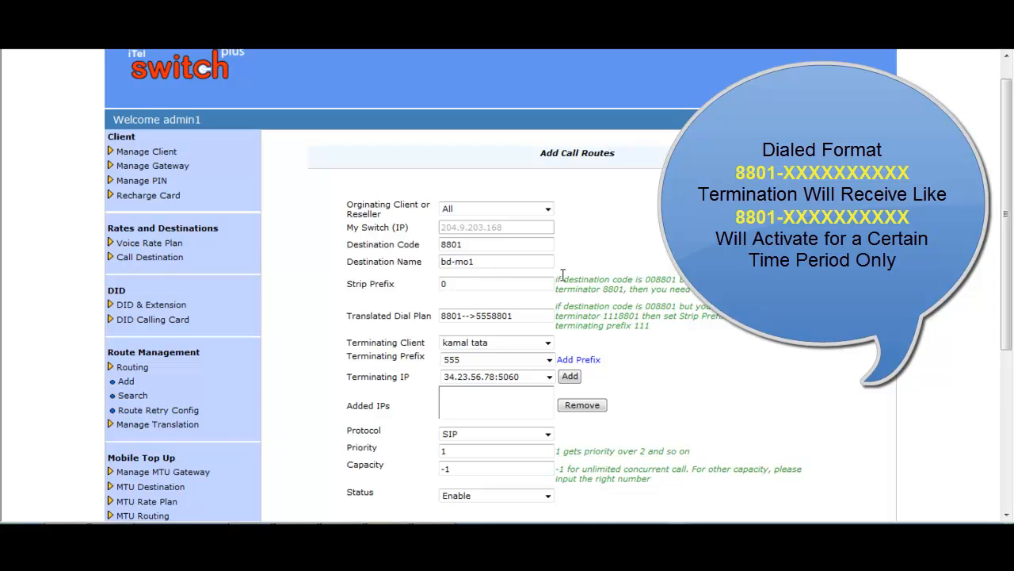
scroll(657, 270, "down", 1)
left_click(452, 212)
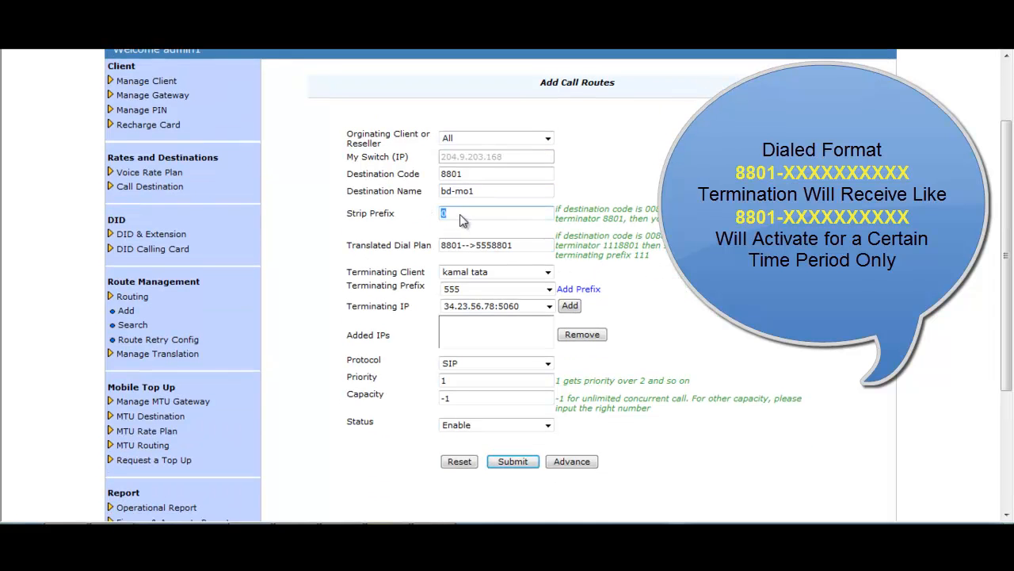
- Keep kamal tata with no terminating prefix and add IP 34.23.56.78:5060
left_click(547, 272)
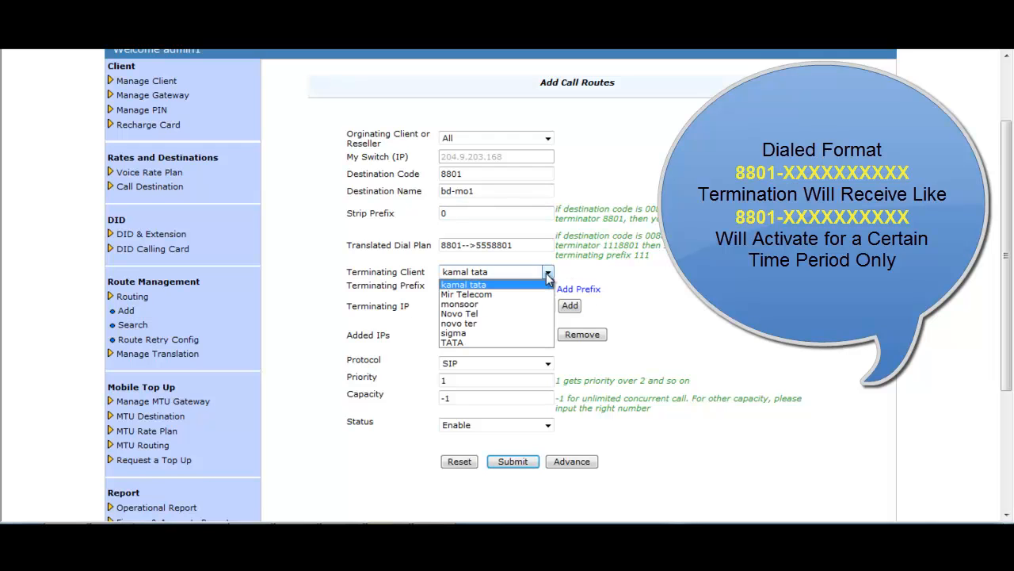
left_click(495, 288)
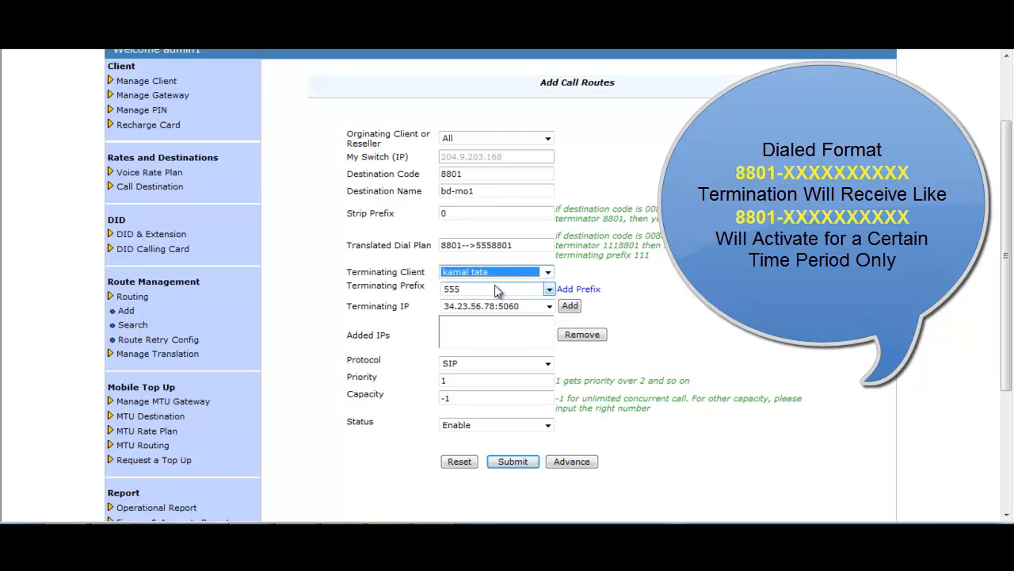
left_click(549, 289)
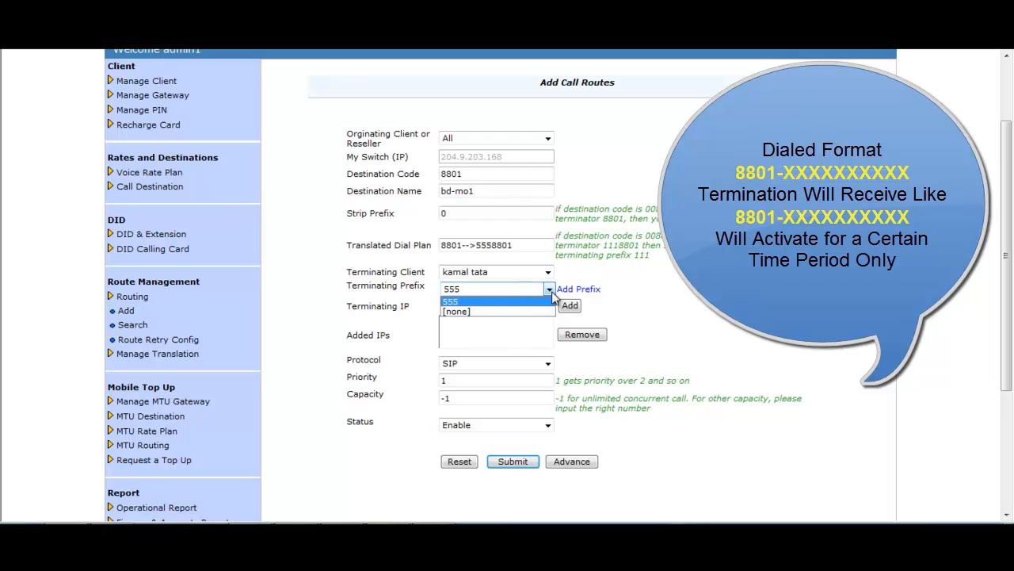
left_click(478, 314)
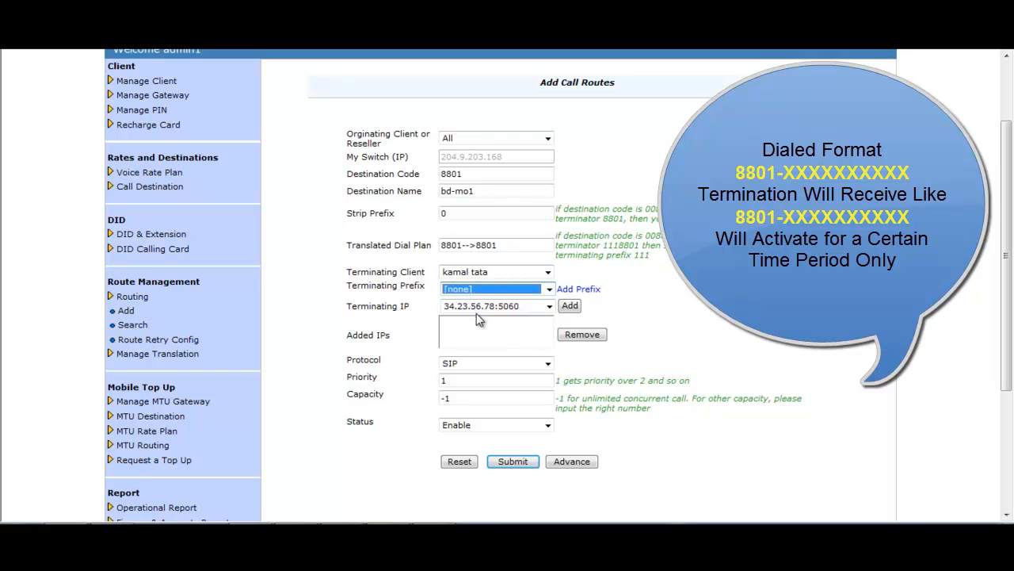
left_click(569, 307)
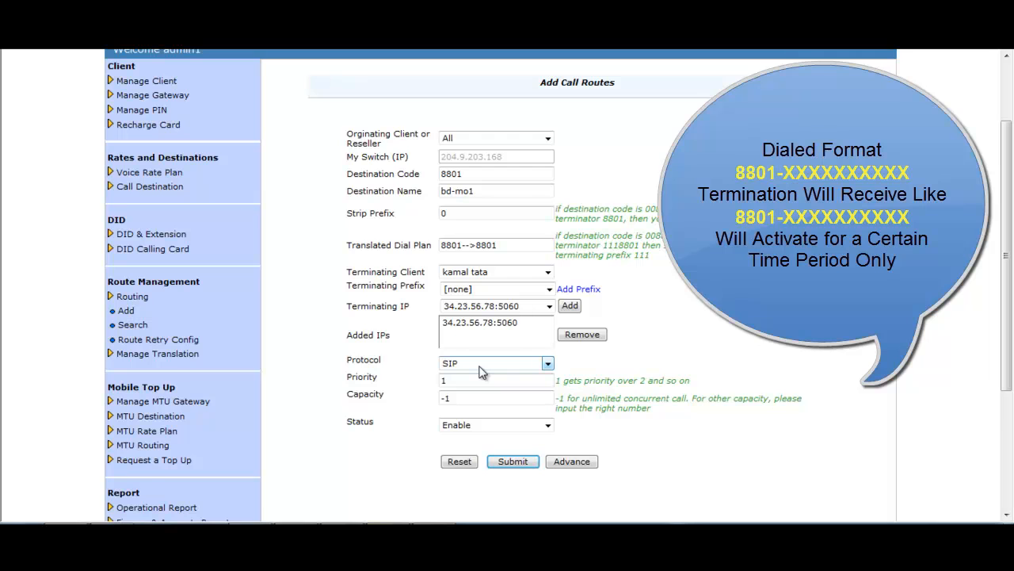
- Check priority and capacity, keep the route enabled, and show the advanced options
left_click_drag(459, 381, 443, 400)
left_click(471, 401)
left_click(546, 425)
left_click(549, 428)
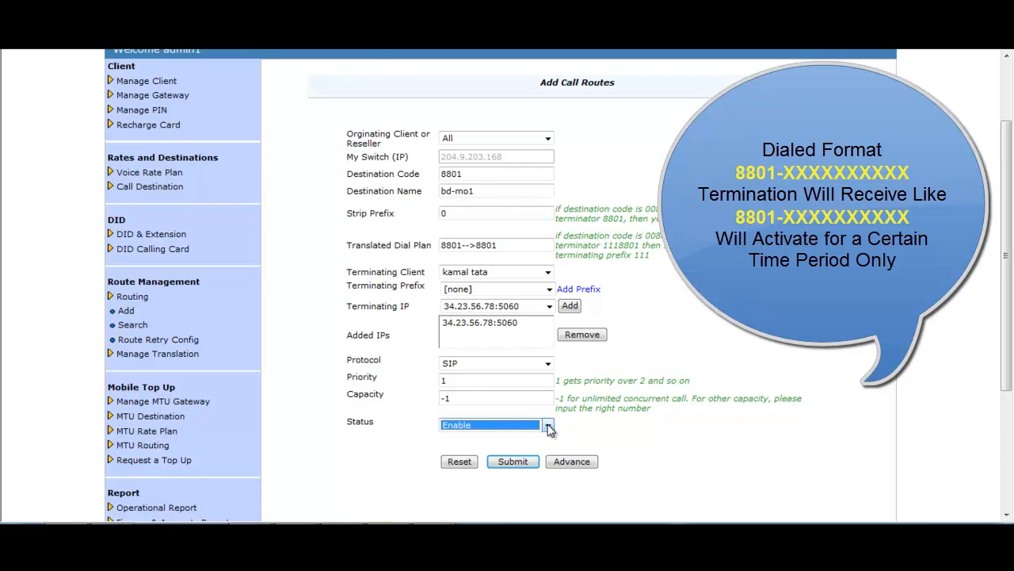
left_click(657, 401)
scroll(657, 402, "down", 1)
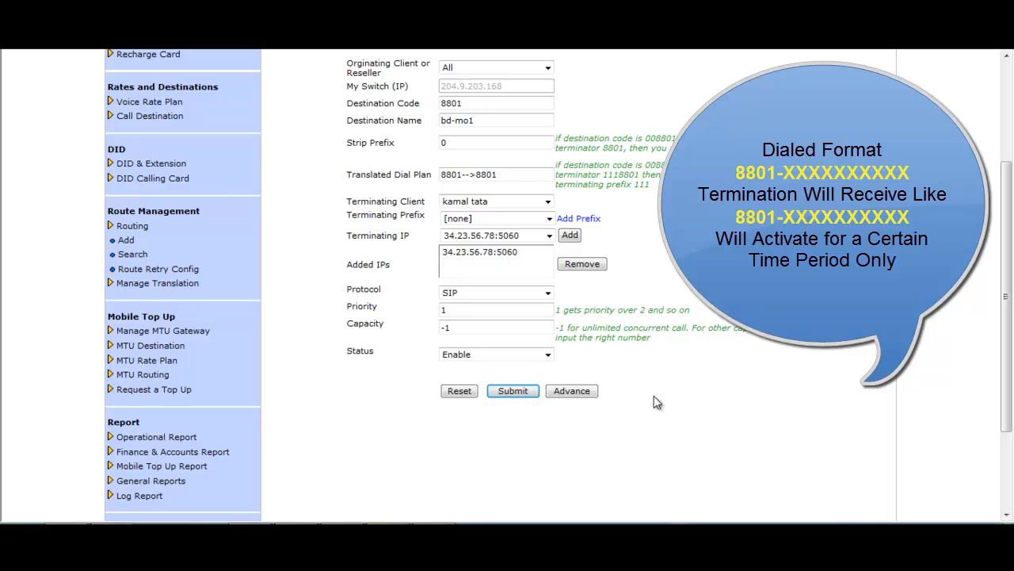
left_click(587, 391)
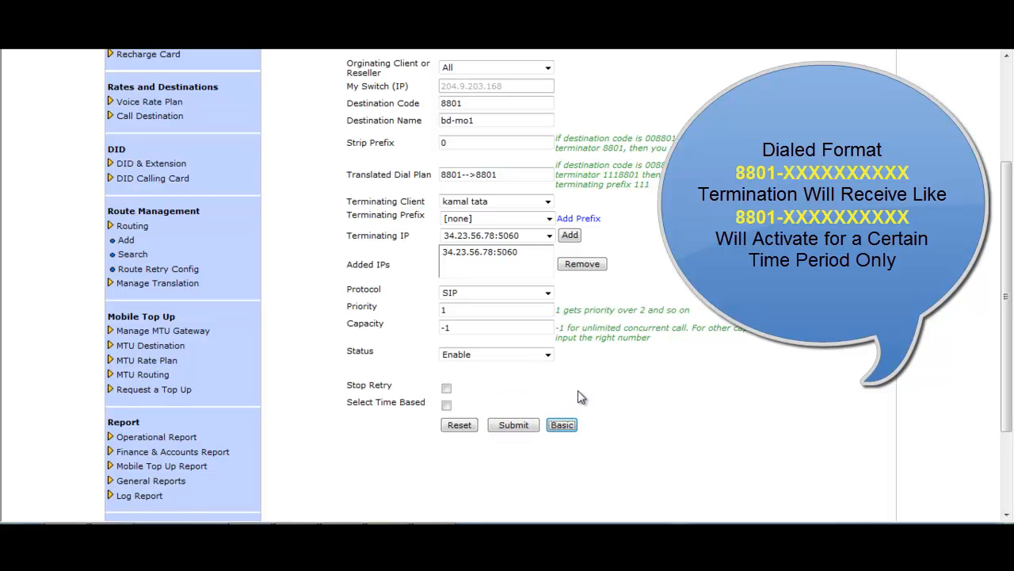
- Make the route time-based with All days and a 6:00 start hour
left_click(447, 406)
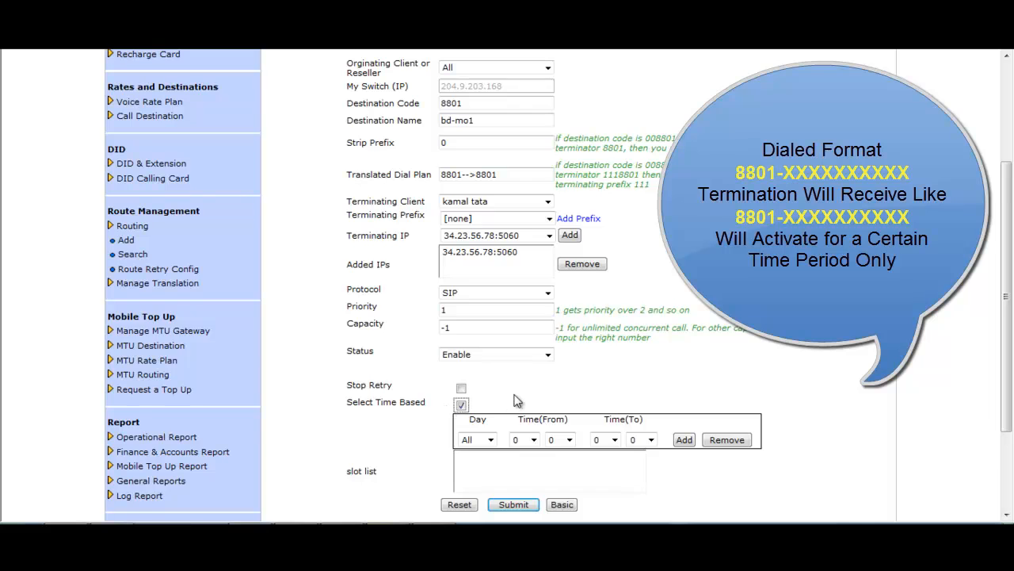
scroll(517, 400, "down", 2)
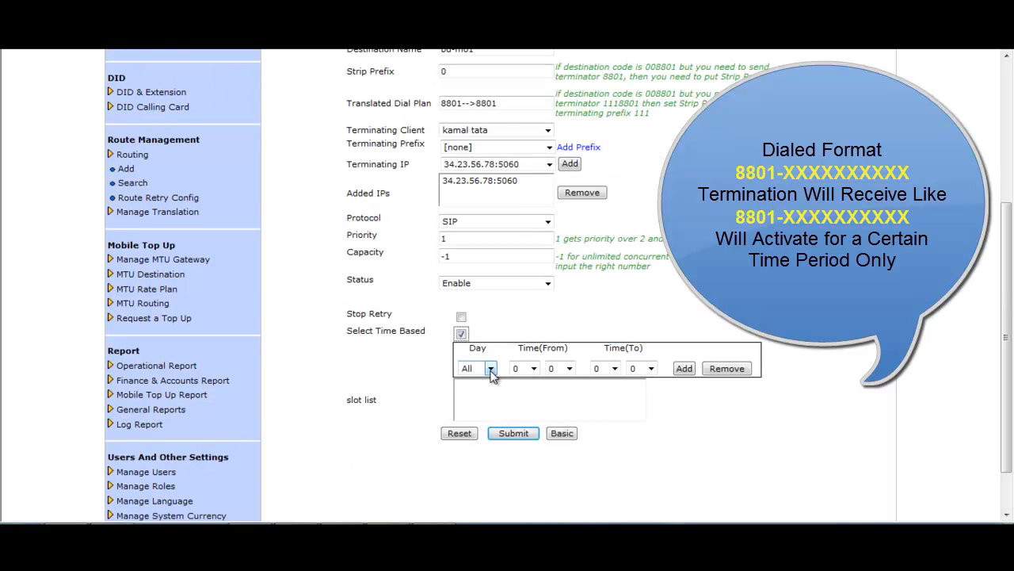
left_click(491, 369)
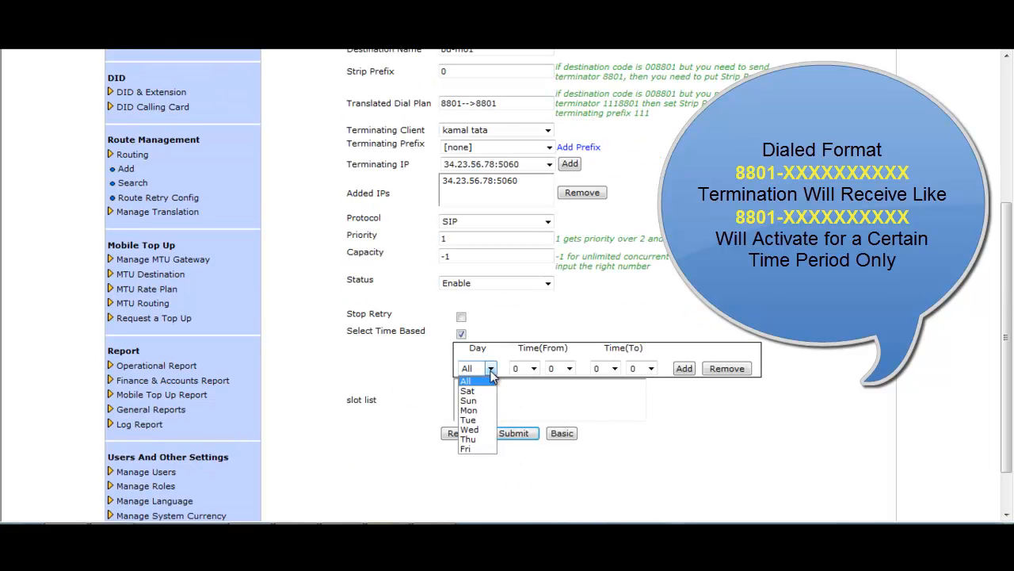
left_click(490, 369)
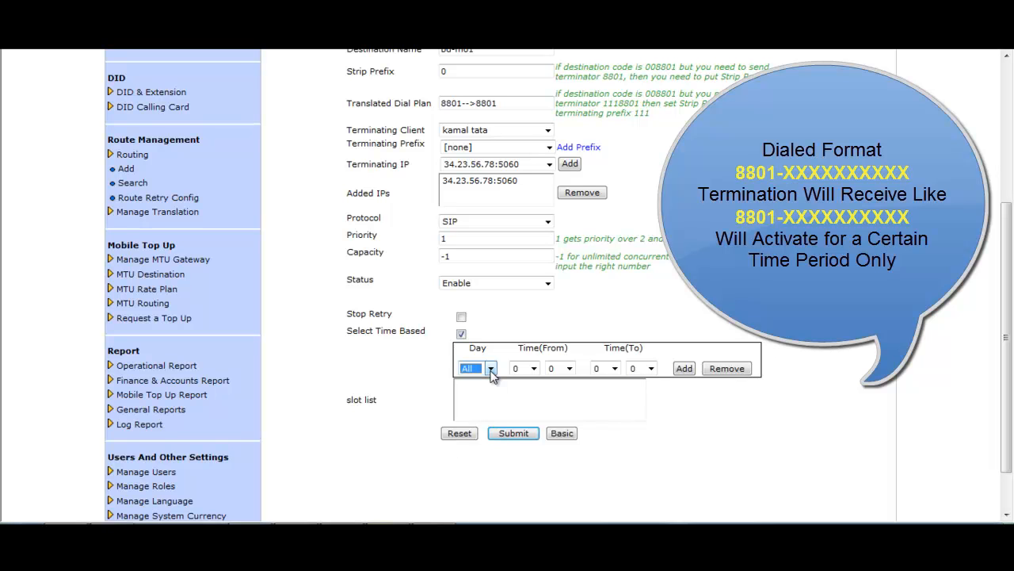
left_click(490, 369)
left_click(473, 381)
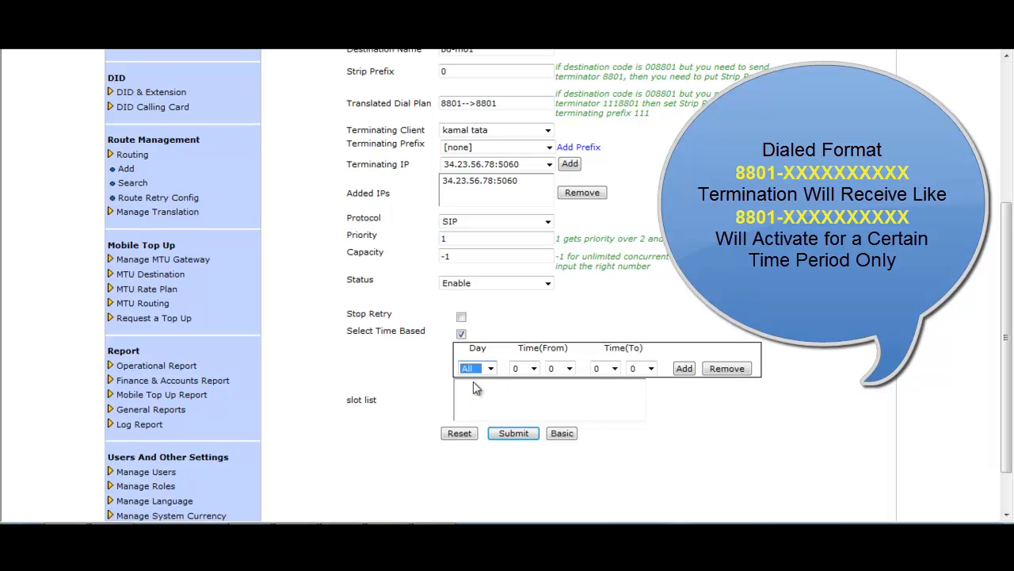
left_click(534, 370)
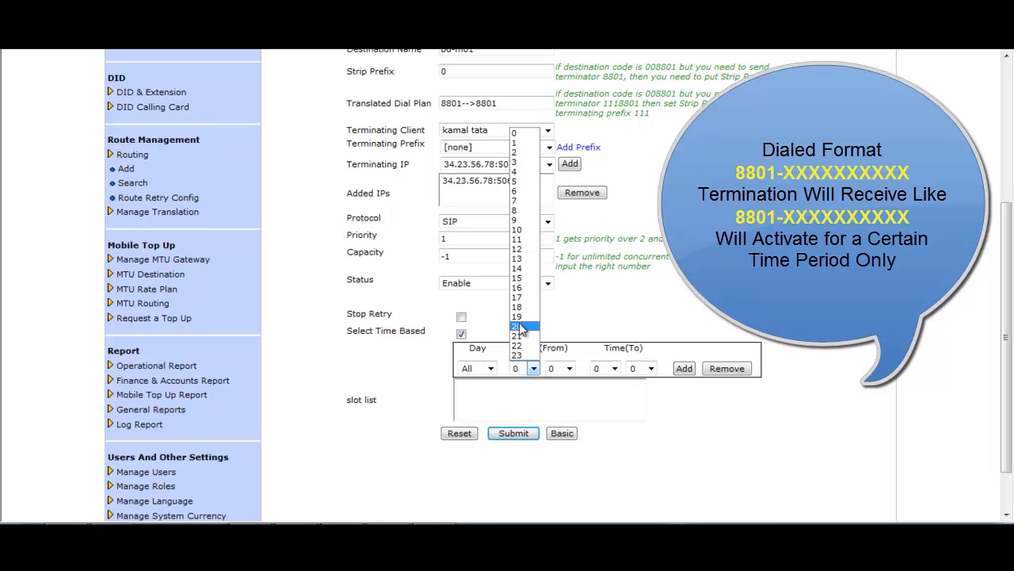
left_click(522, 194)
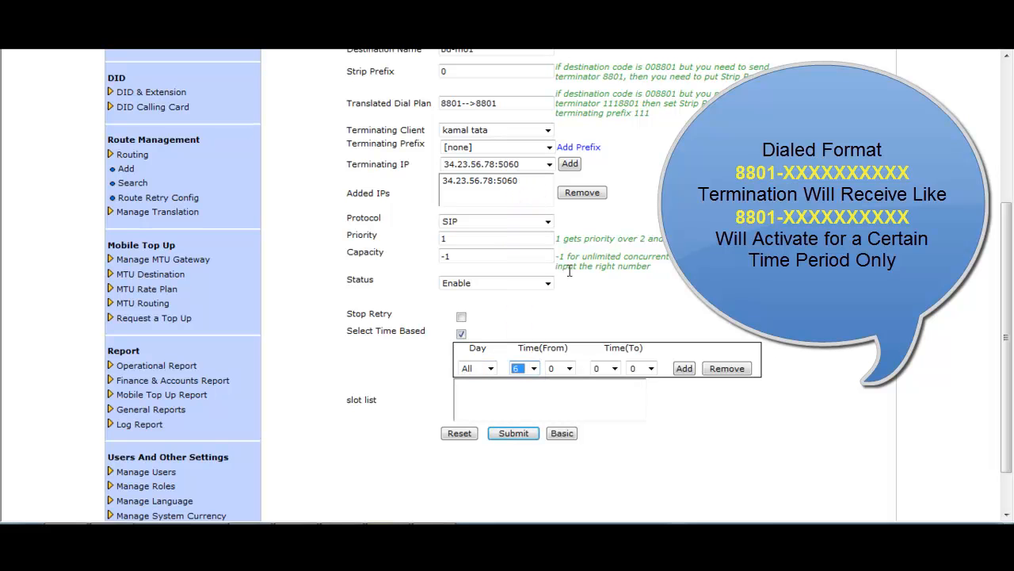
- Set the end hour to 18, add the slot, and check the 8801-->8801 dial plan
left_click(613, 369)
left_click(601, 300)
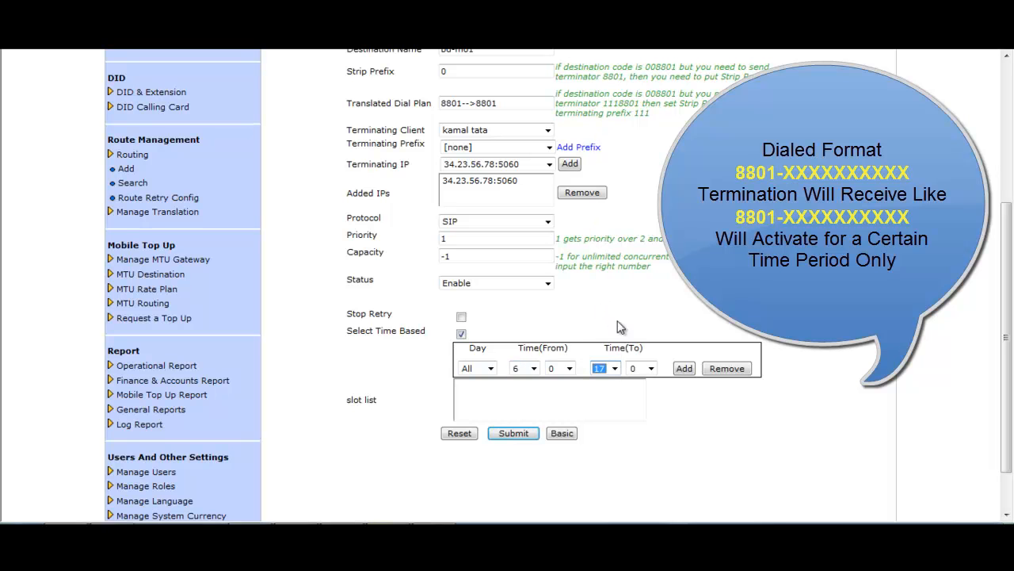
left_click(612, 368)
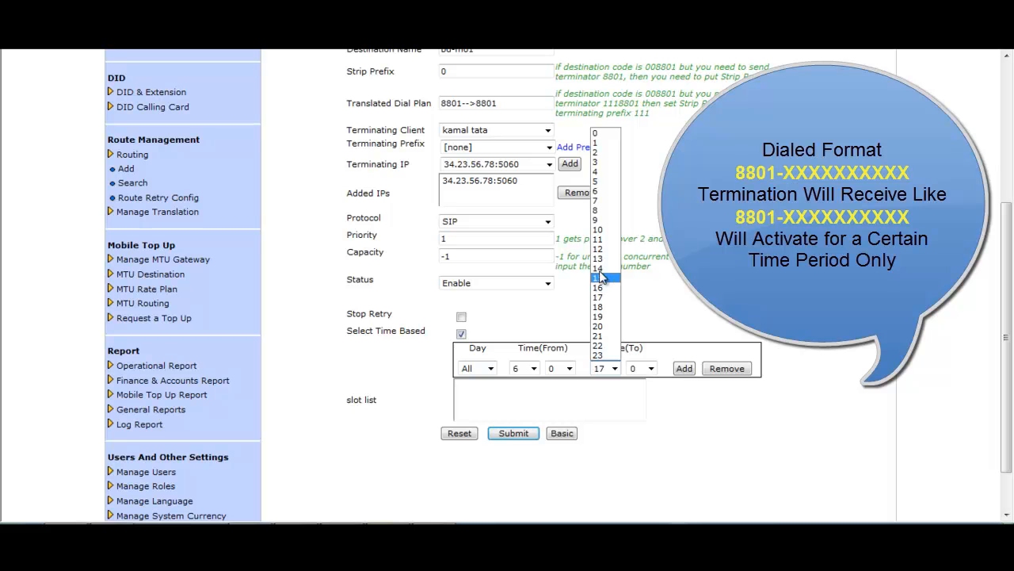
left_click(611, 306)
left_click(684, 369)
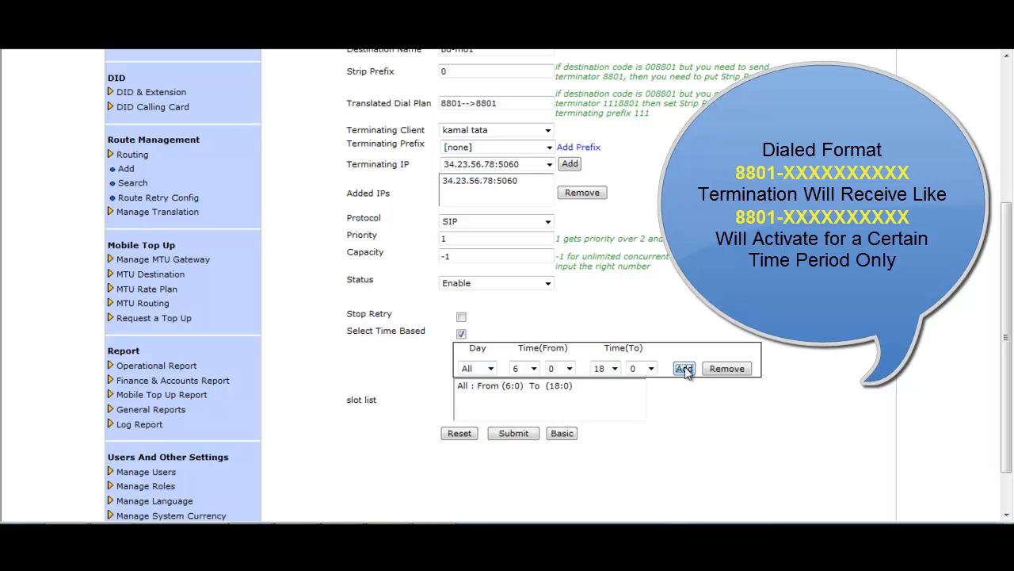
left_click(576, 394)
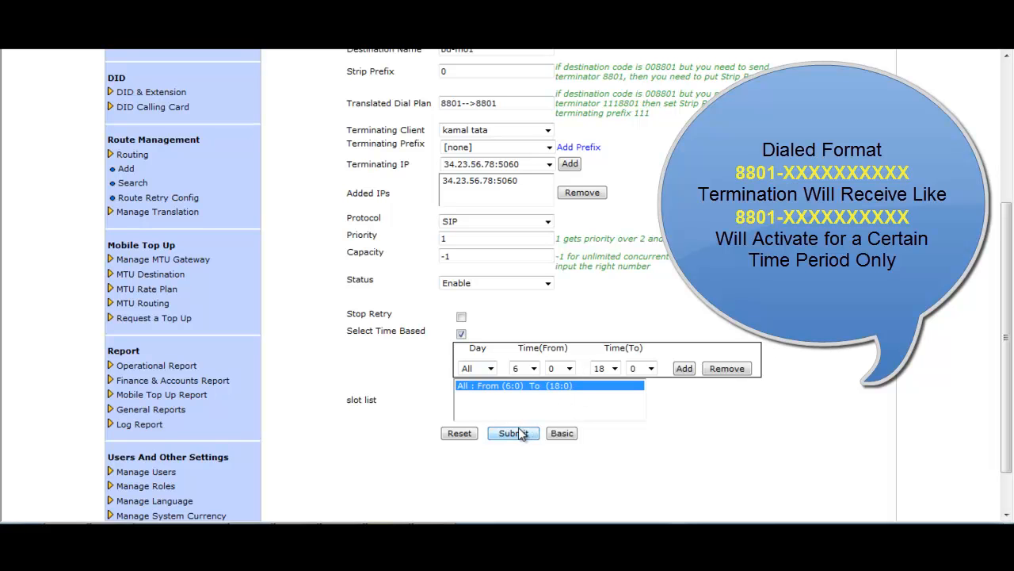
left_click_drag(511, 105, 441, 107)
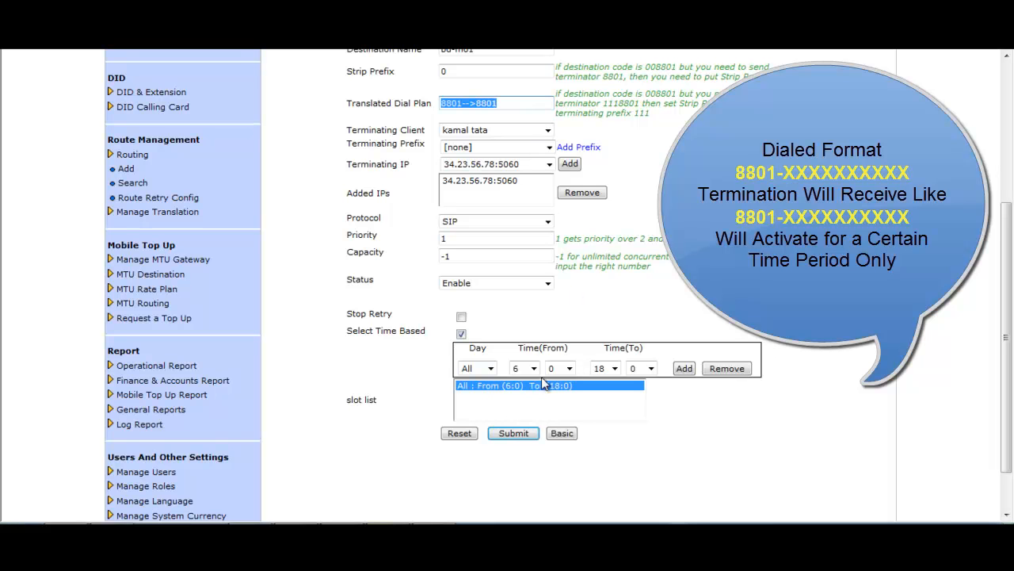
- Submit the time-based route, then enter destination 88017 and accept Grameen Phone
left_click(515, 435)
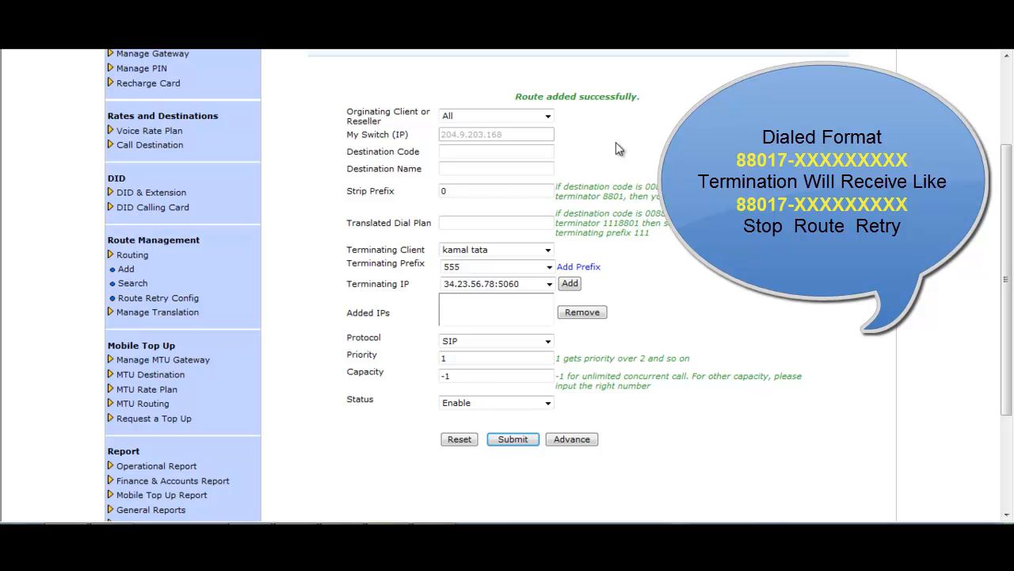
left_click(464, 152)
type("88017")
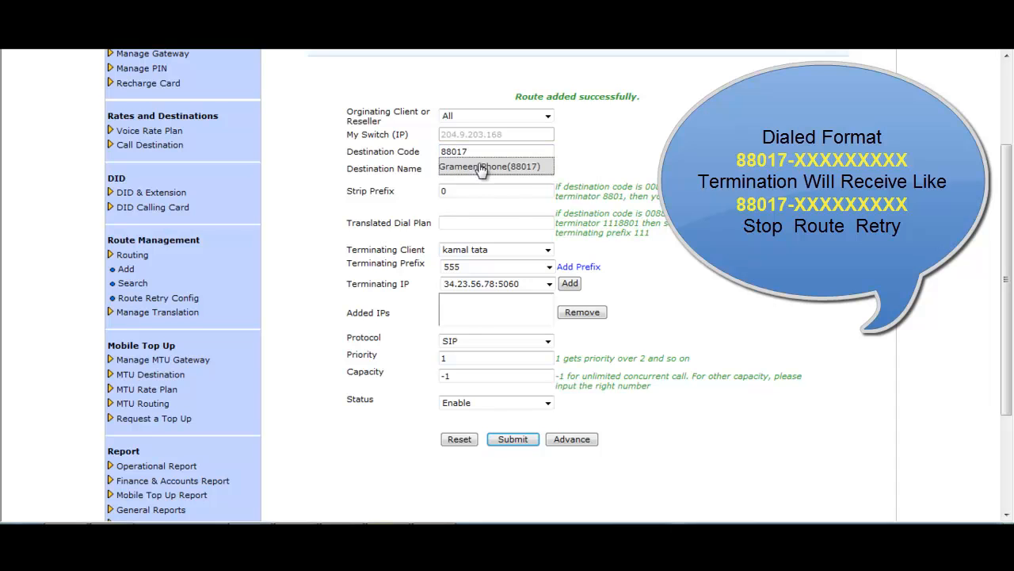
left_click(483, 169)
left_click_drag(490, 190, 440, 190)
left_click(456, 194)
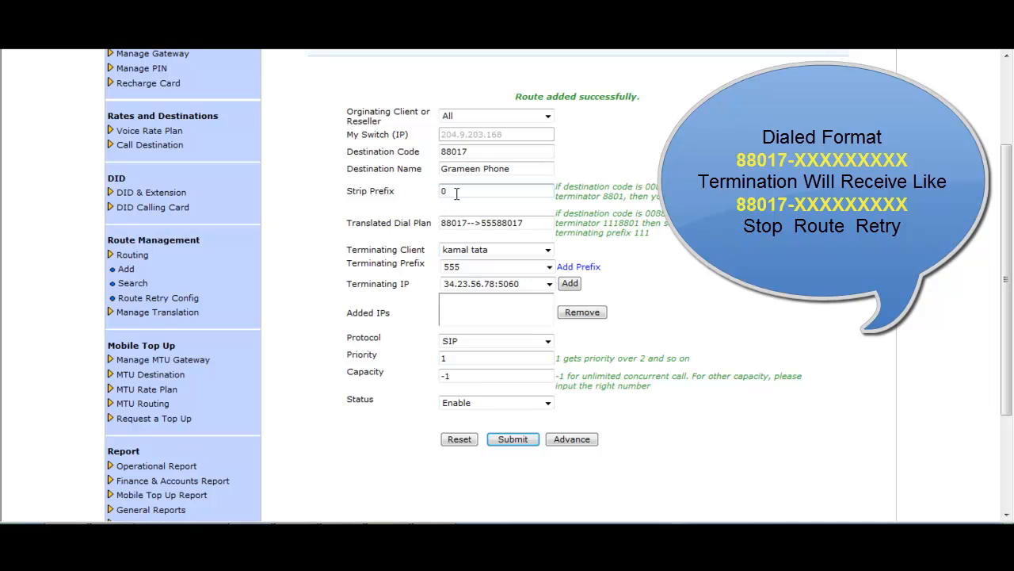
- Choose Mir Telecom with no terminating prefix and add IP 50.22.21.106:5060
left_click(549, 250)
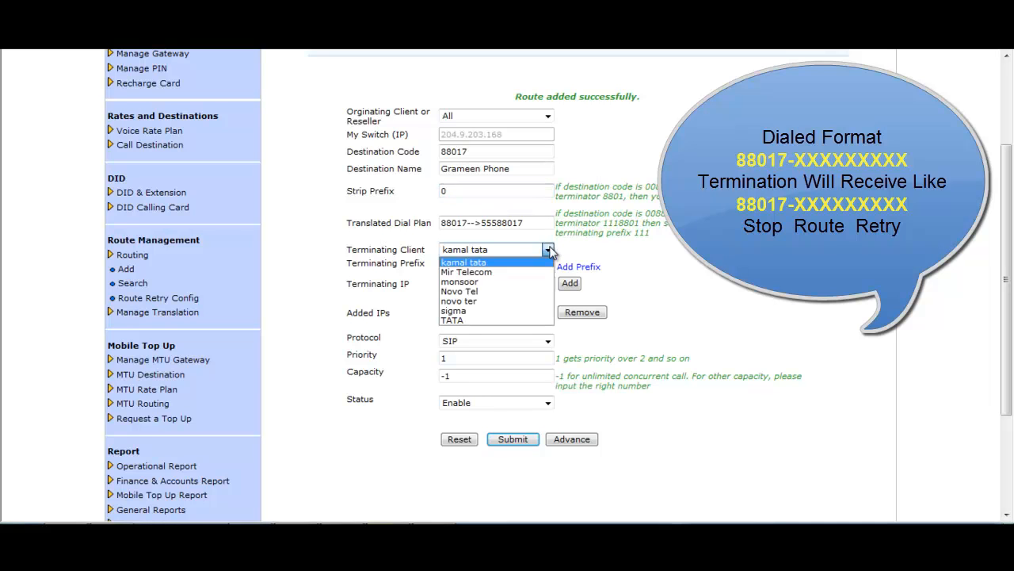
left_click(502, 272)
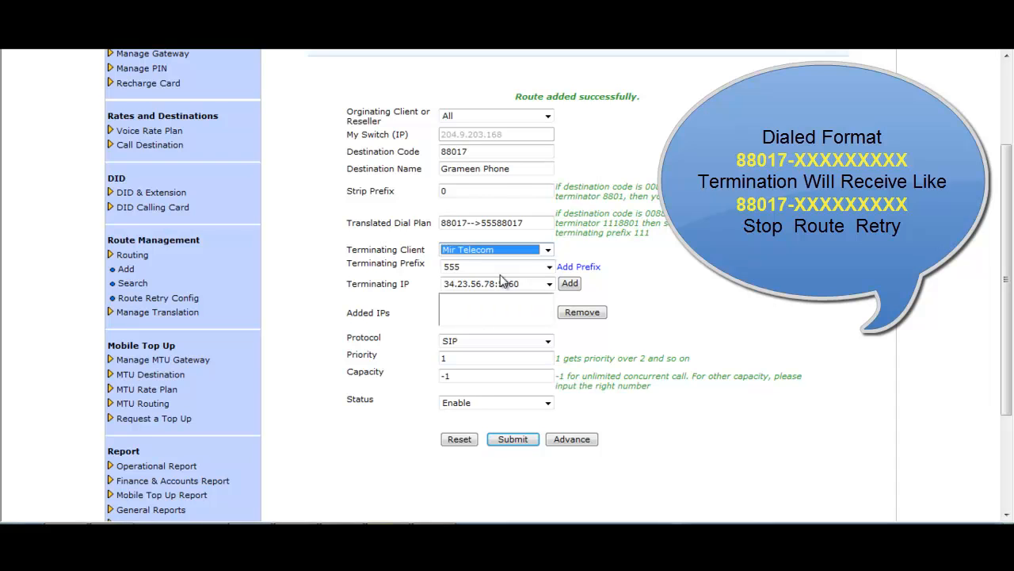
left_click(548, 267)
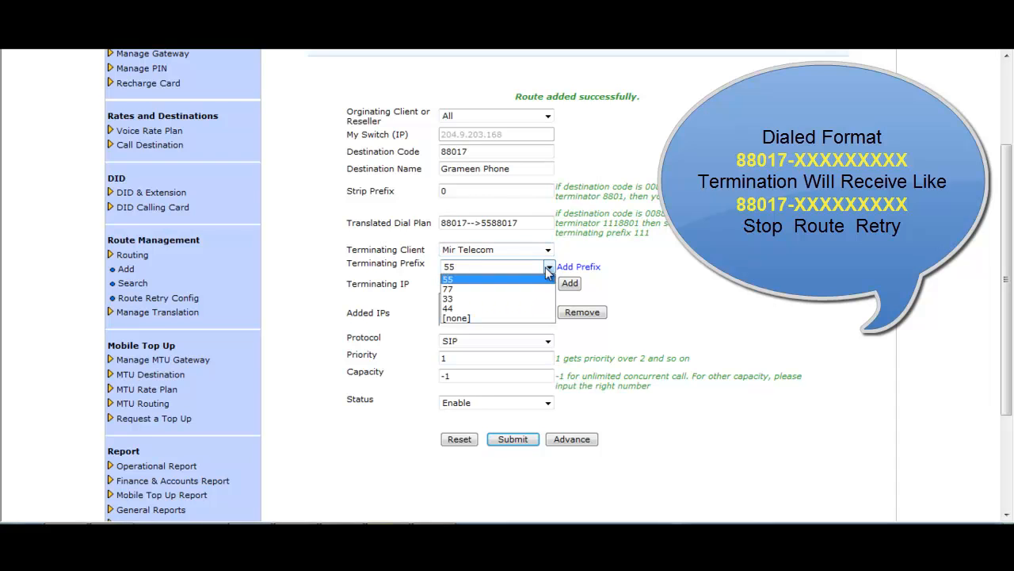
left_click(471, 318)
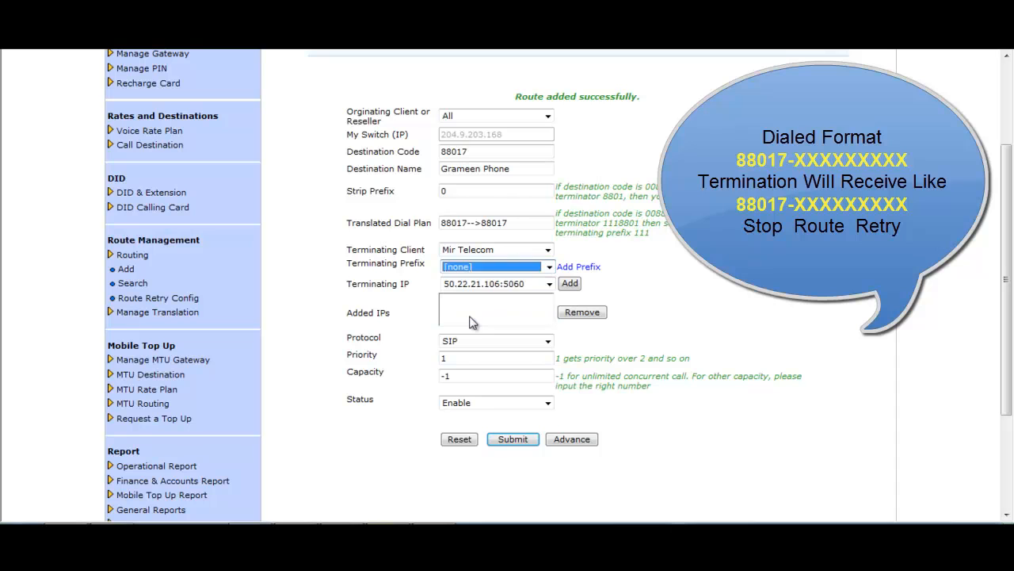
left_click(570, 284)
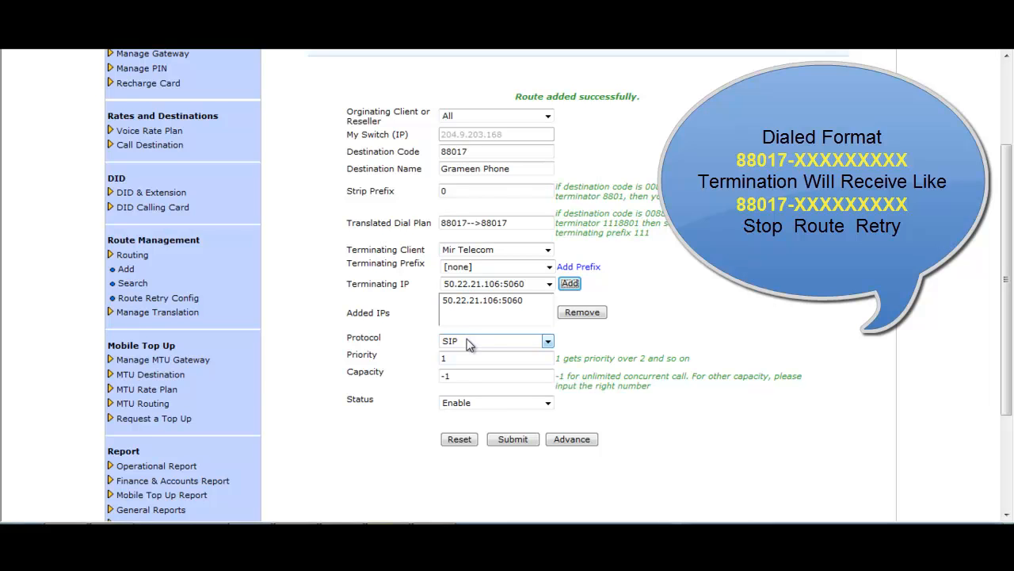
left_click(460, 375)
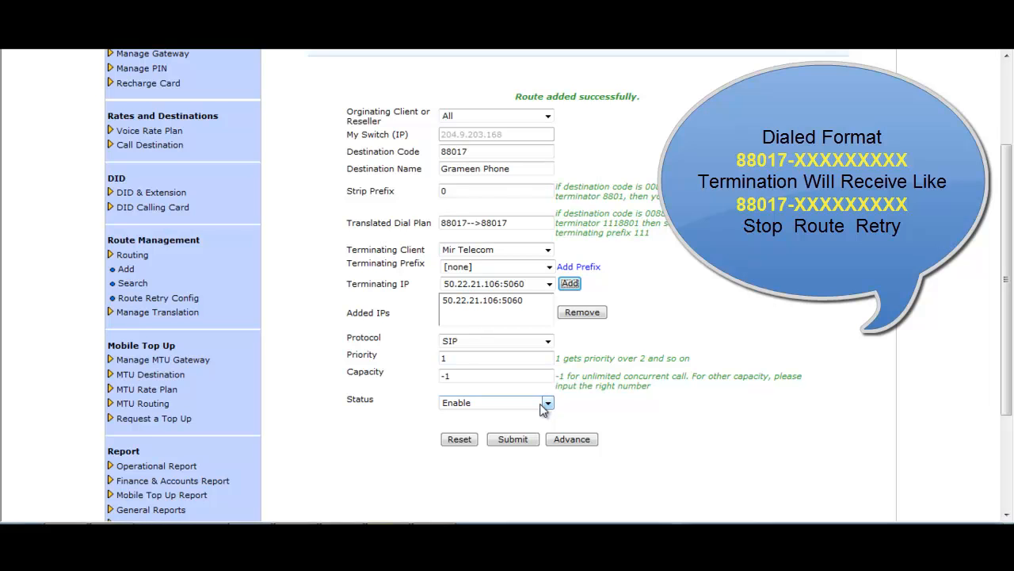
- Tick Stop Retry under Advance, check the 88017-->88017 dial plan, and submit
left_click(574, 440)
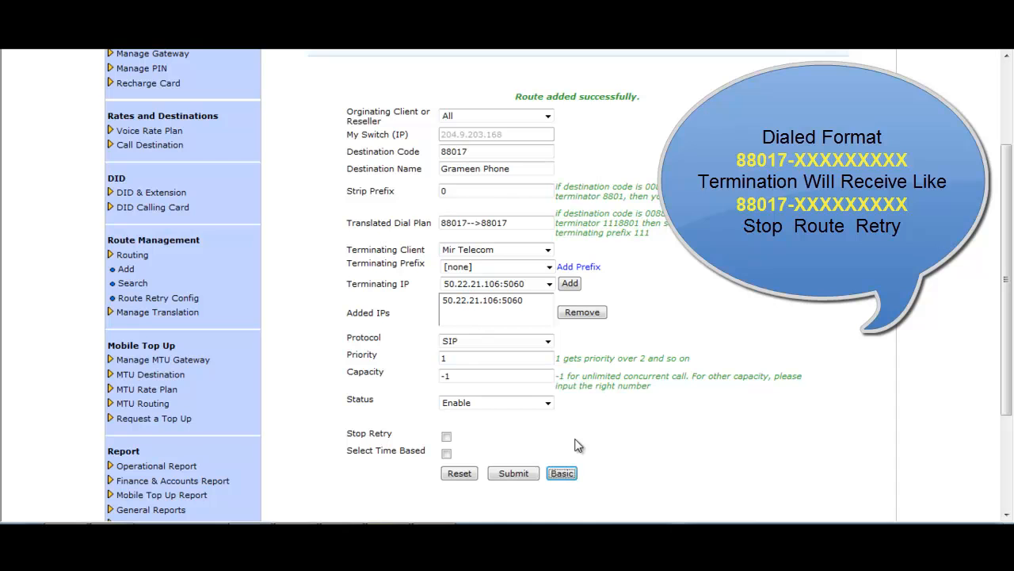
left_click_drag(347, 435, 385, 433)
left_click(469, 437)
left_click(445, 438)
left_click_drag(517, 223, 450, 228)
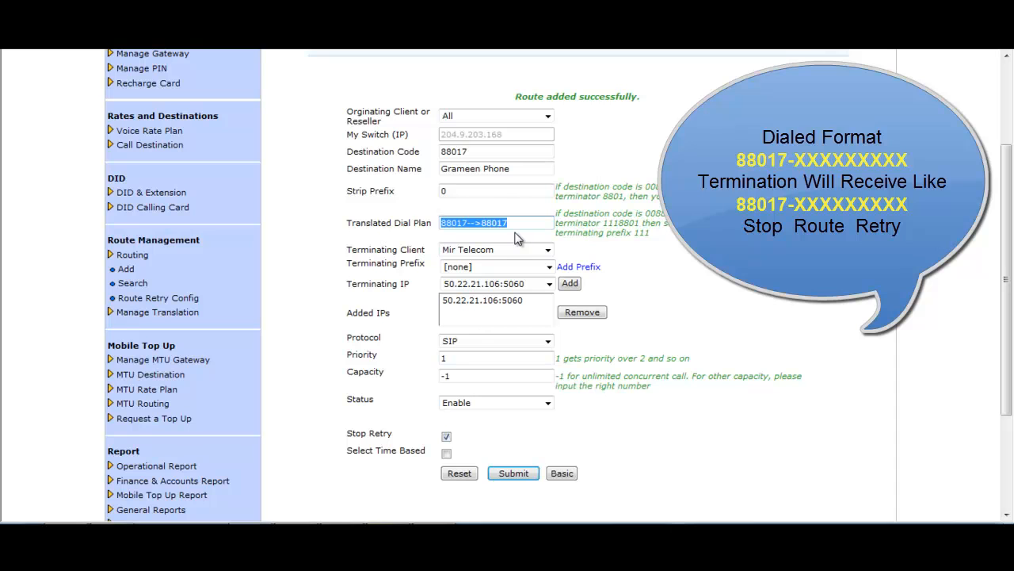
left_click(521, 473)
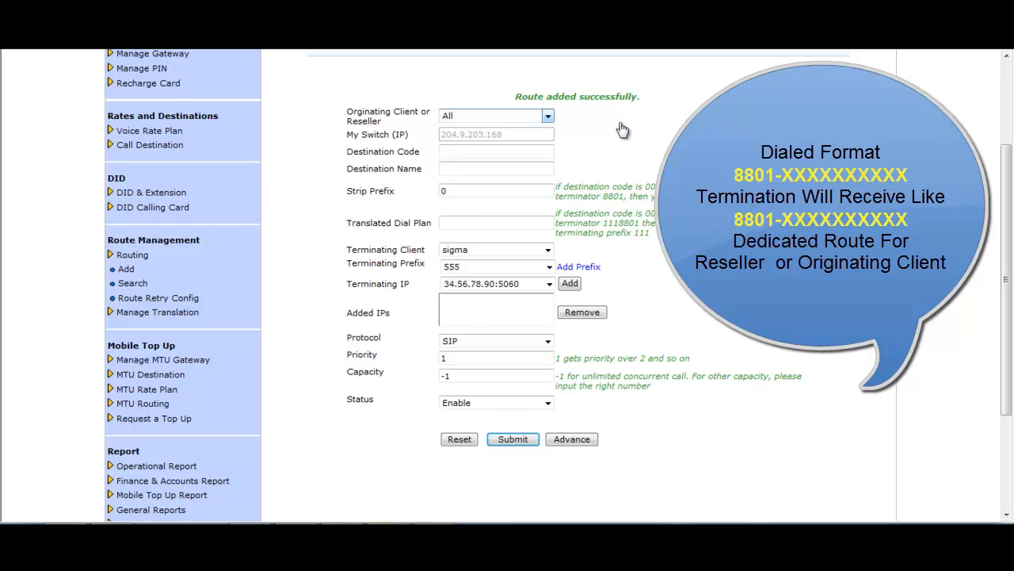
- Dedicate the route to a reseller, enter 8801 with bd-mo1, and set strip prefix 0
left_click(548, 115)
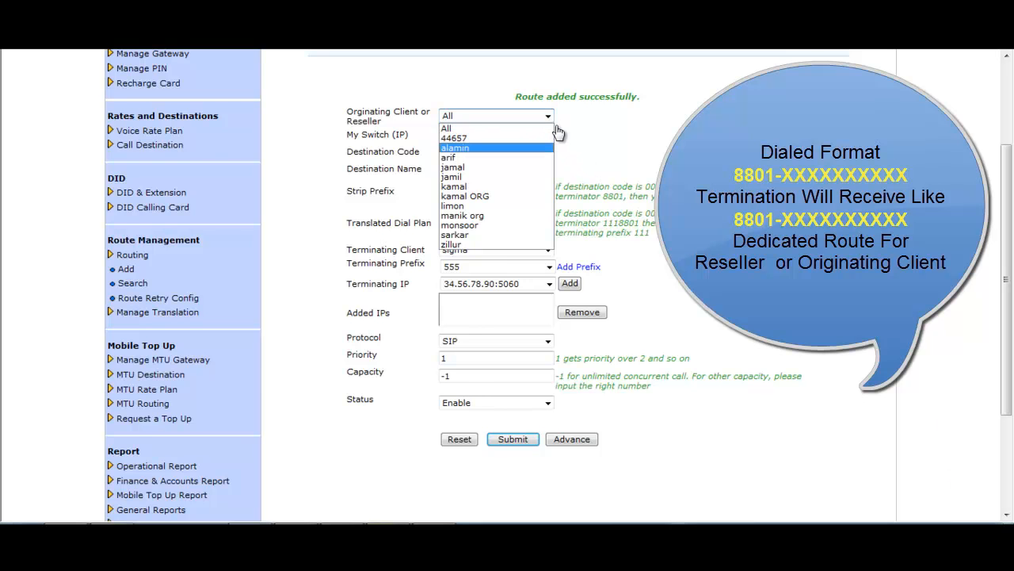
key("Return")
left_click(530, 155)
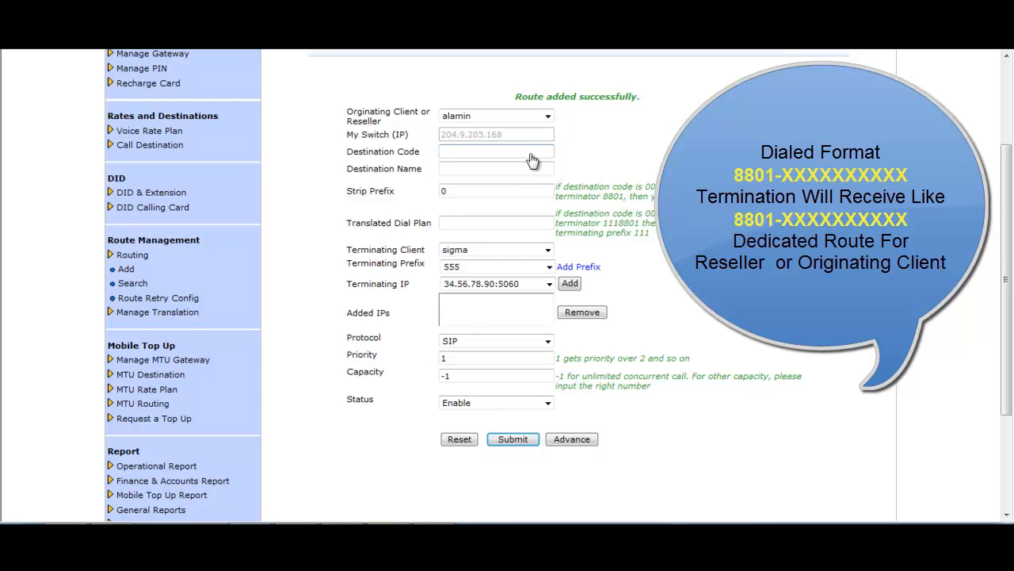
type("8801")
key("Down")
key("Return")
key("ctrl+a")
type("0")
- Keep sigma with no terminating prefix and add IP 34.56.78.90:5060
left_click(548, 250)
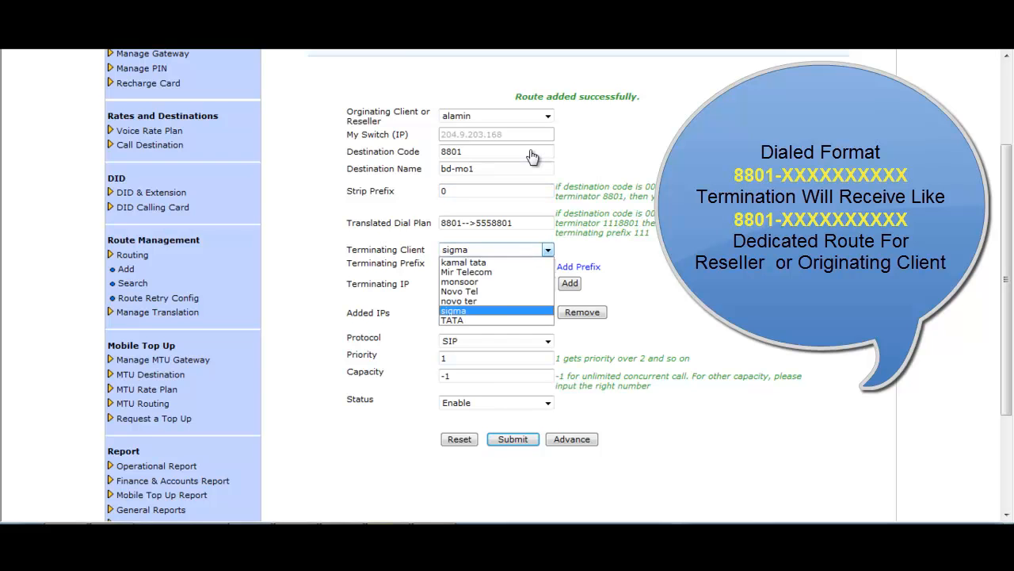
key("Return")
key("Tab")
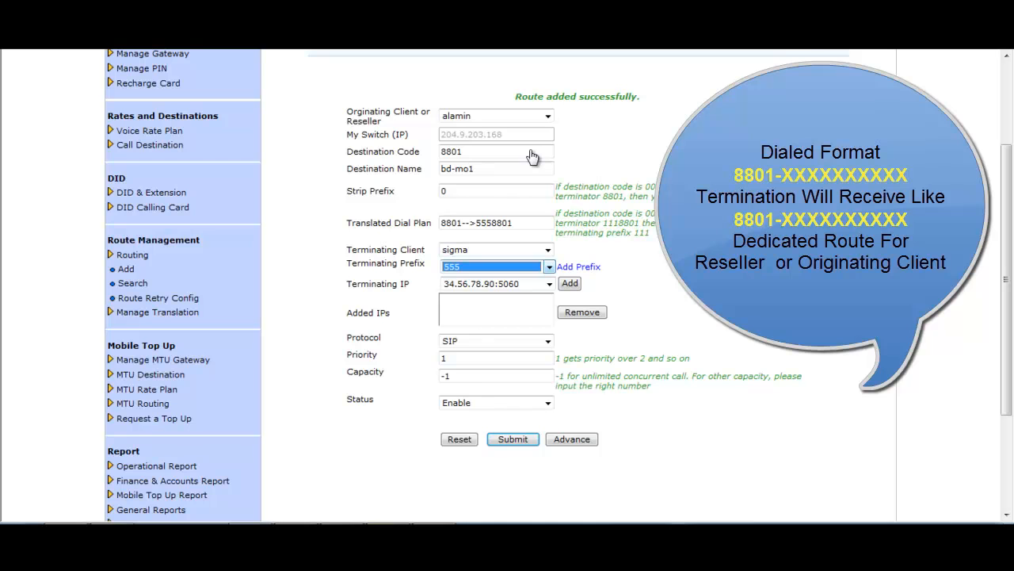
key("alt+Down")
key("Down")
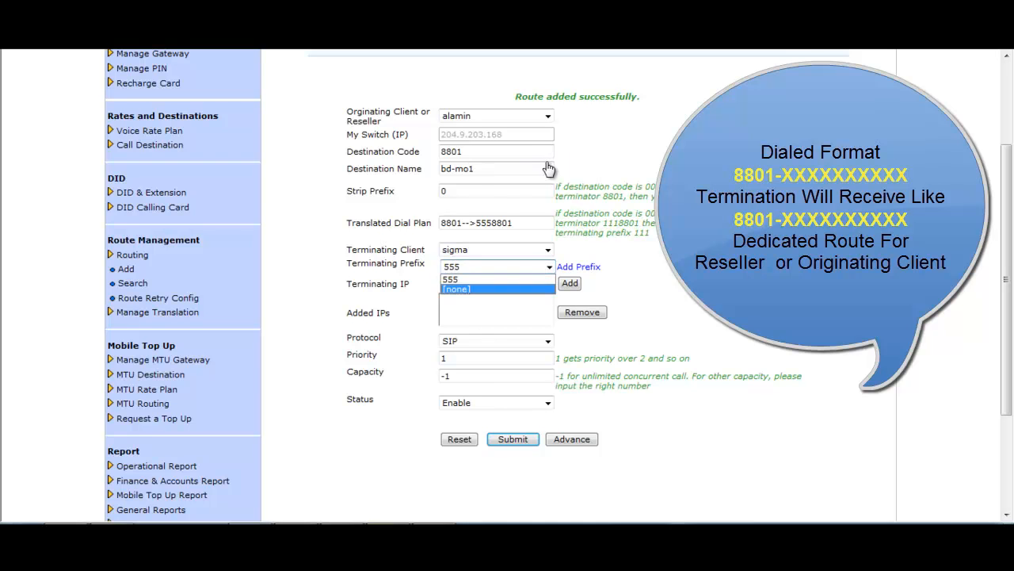
key("Return")
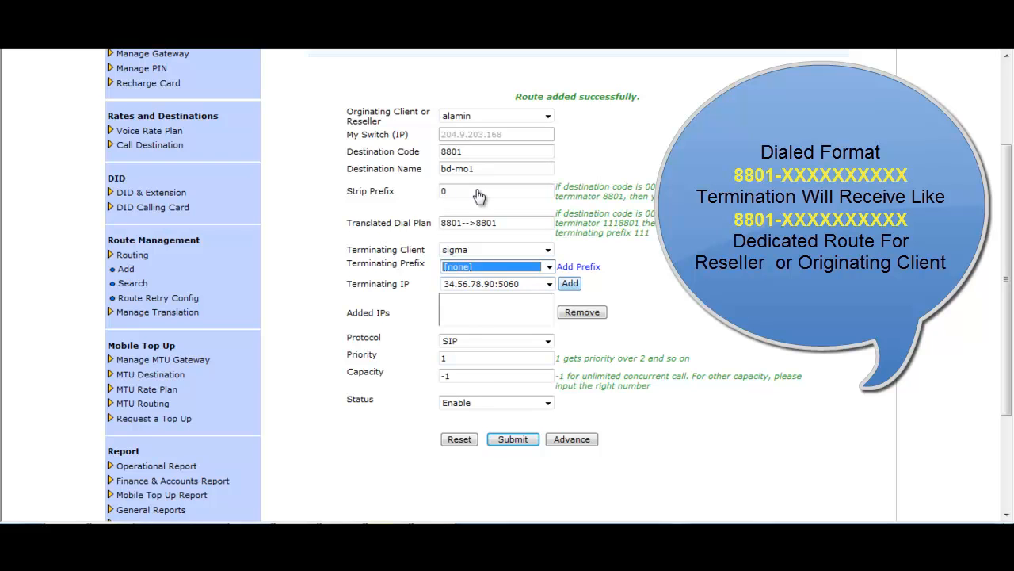
left_click(569, 283)
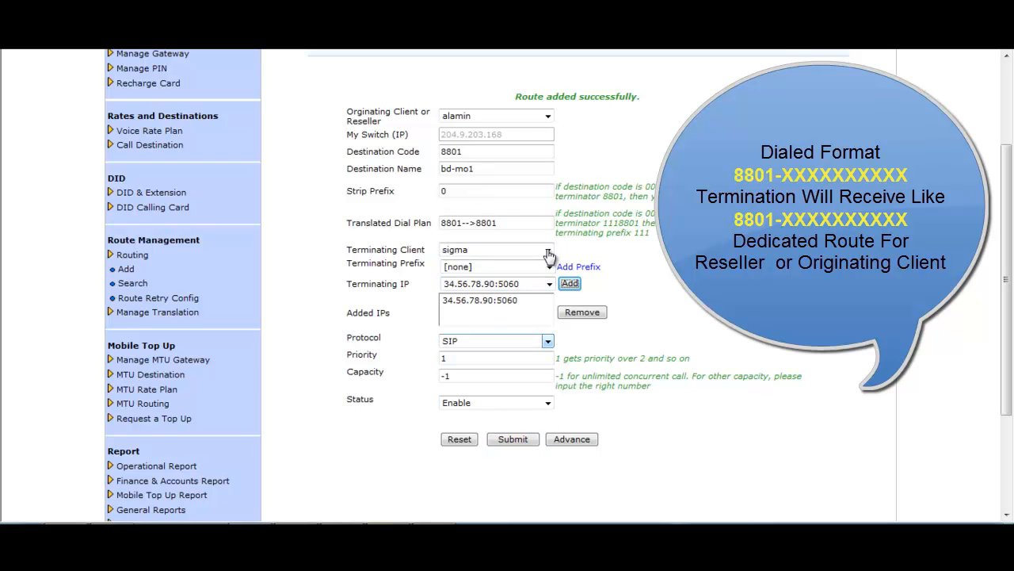
- Check priority 1, capacity -1 and the 8801-->8801 dial plan
double_click(479, 358)
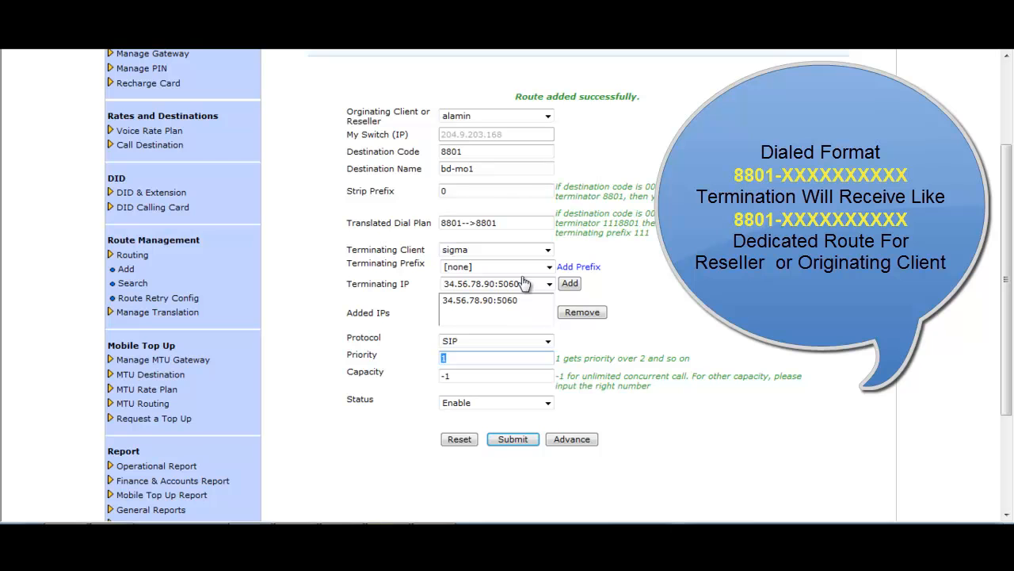
left_click(483, 376)
double_click(475, 376)
key("Tab")
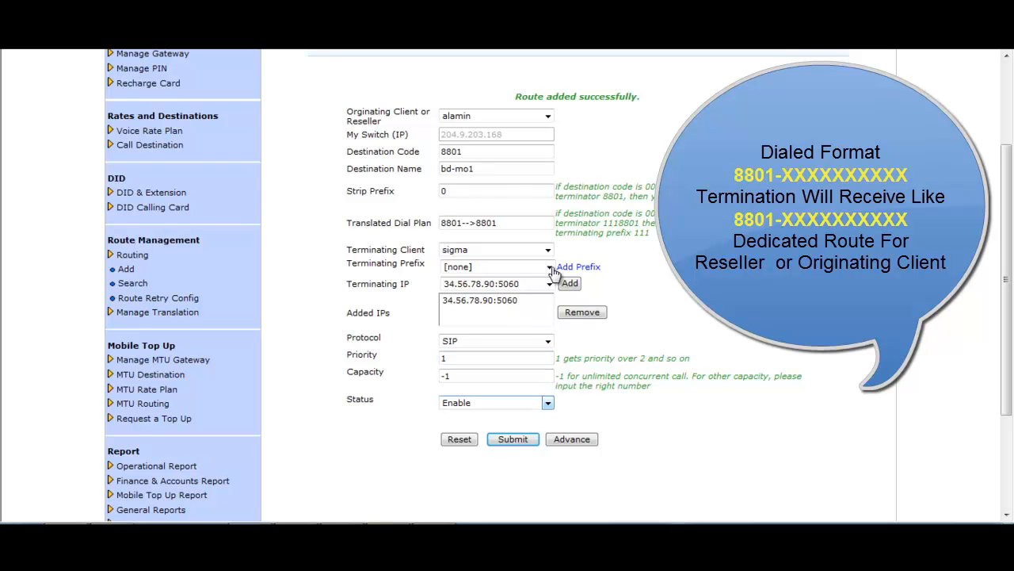
key("Tab")
left_click_drag(498, 223, 441, 223)
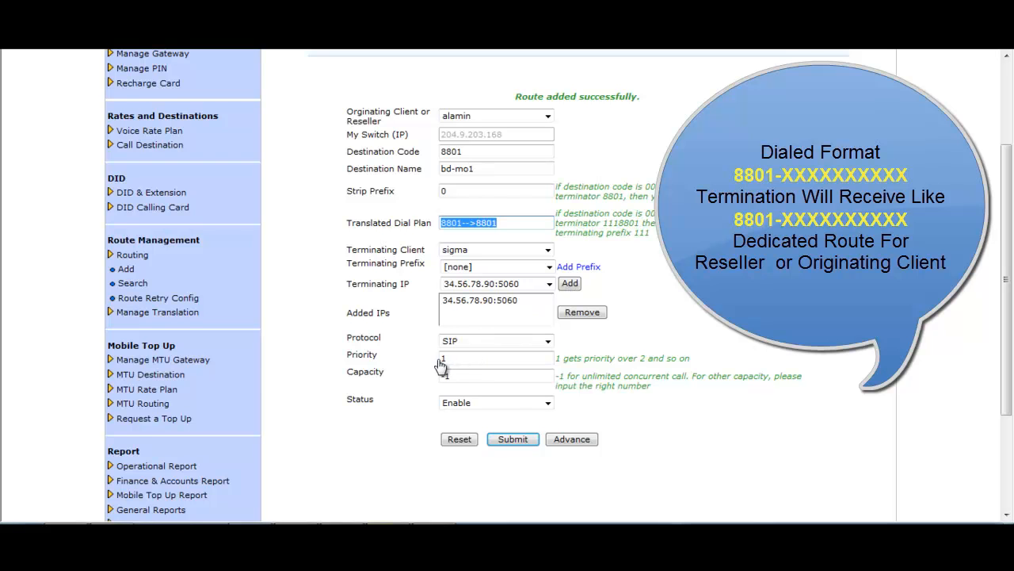
- Open Routing > Search to list the four configured call routes
left_click(529, 388)
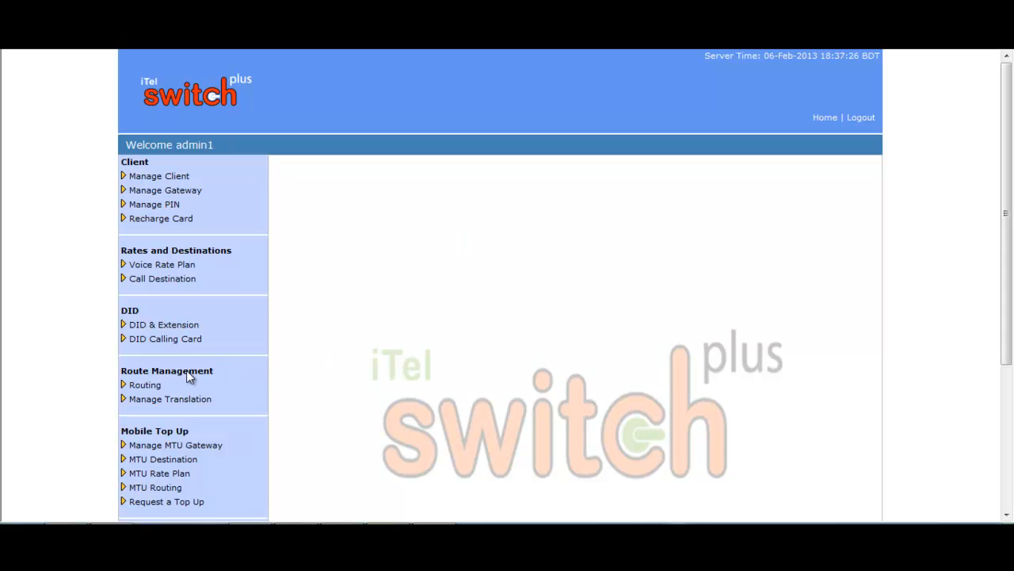
left_click(155, 385)
left_click(148, 414)
scroll(733, 230, "down", 1)
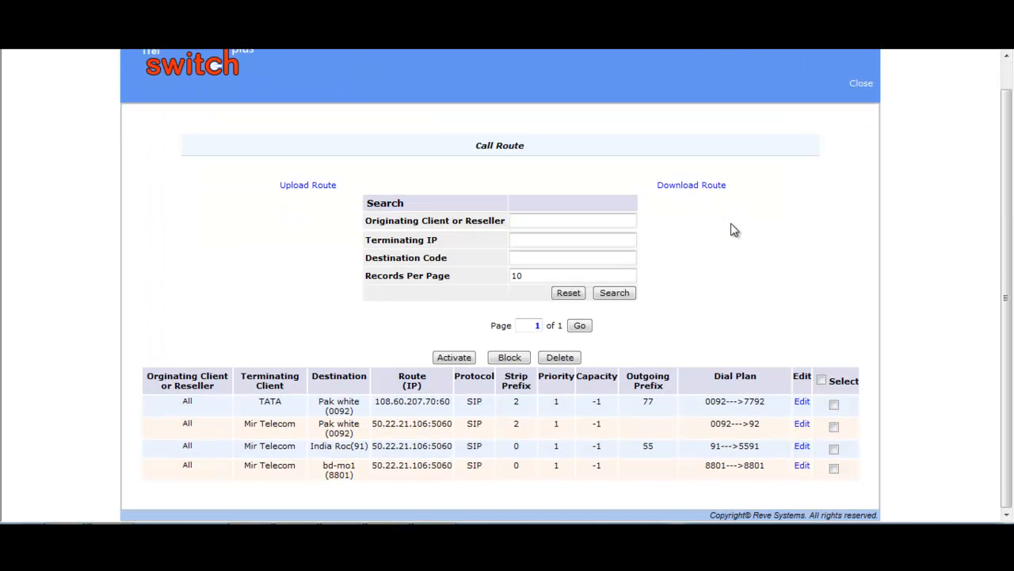